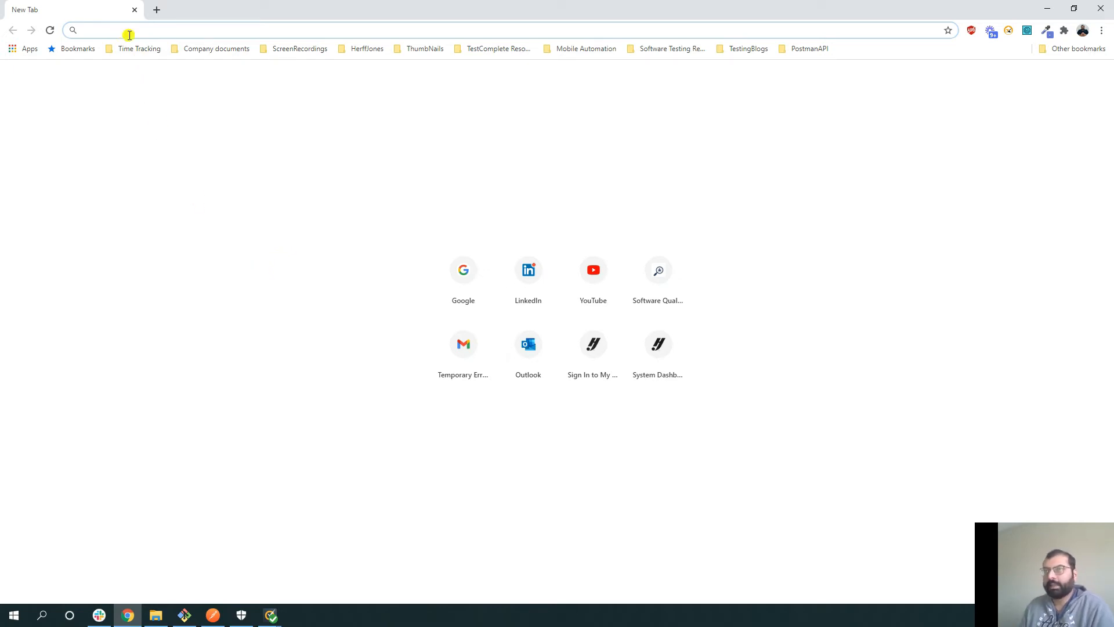
- Search 'download postman', open the official Postman download page, then return to the Postman app
text(do)
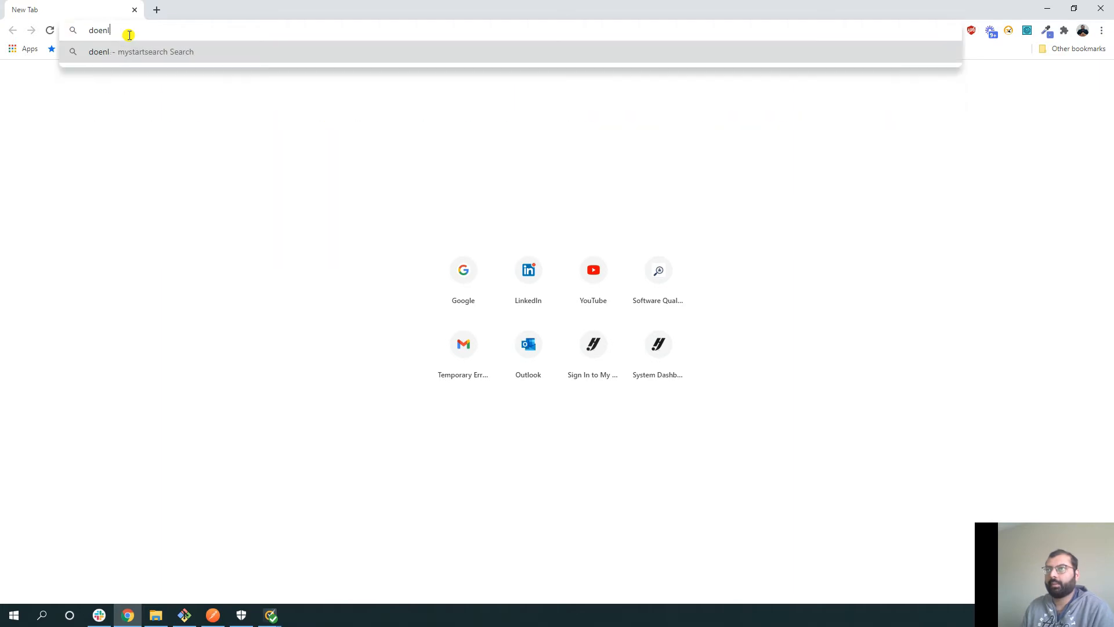
text(wnload )
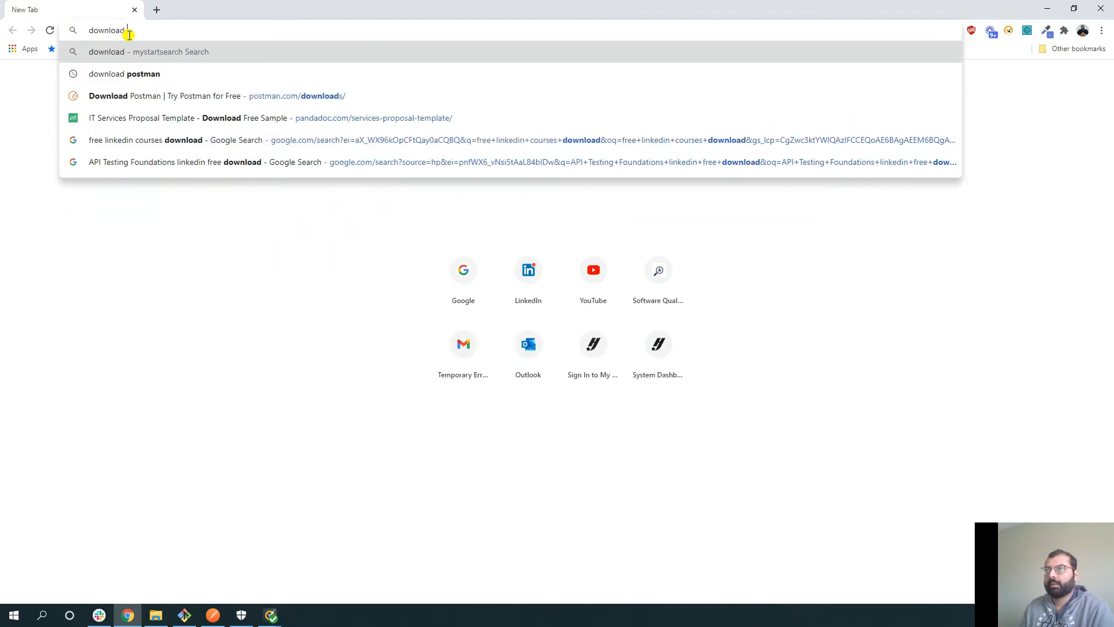
text(postman)
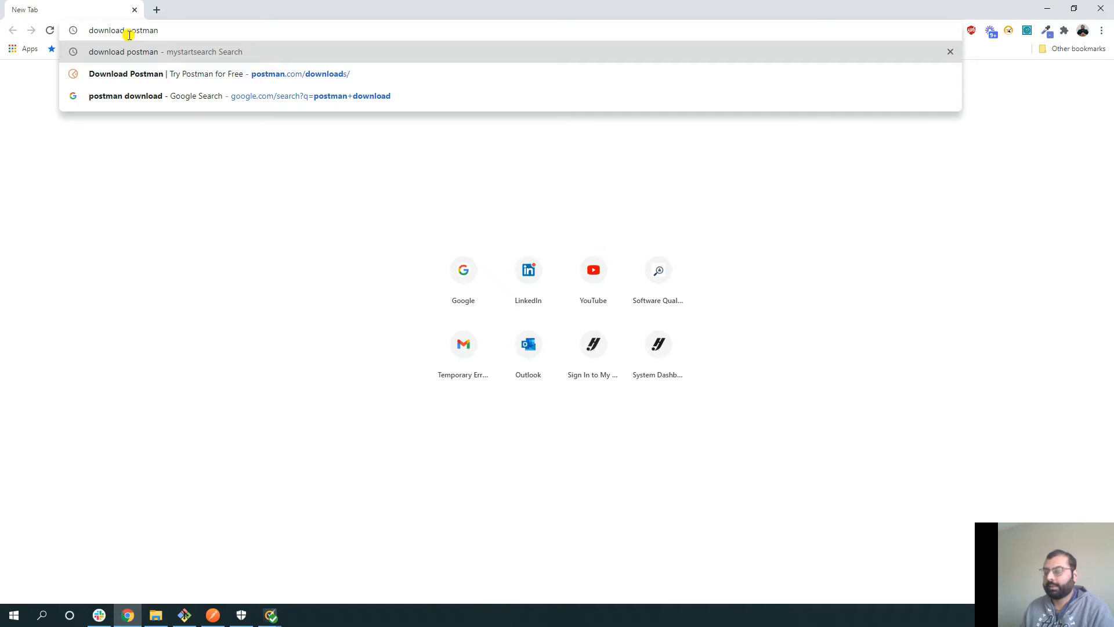
key(Return)
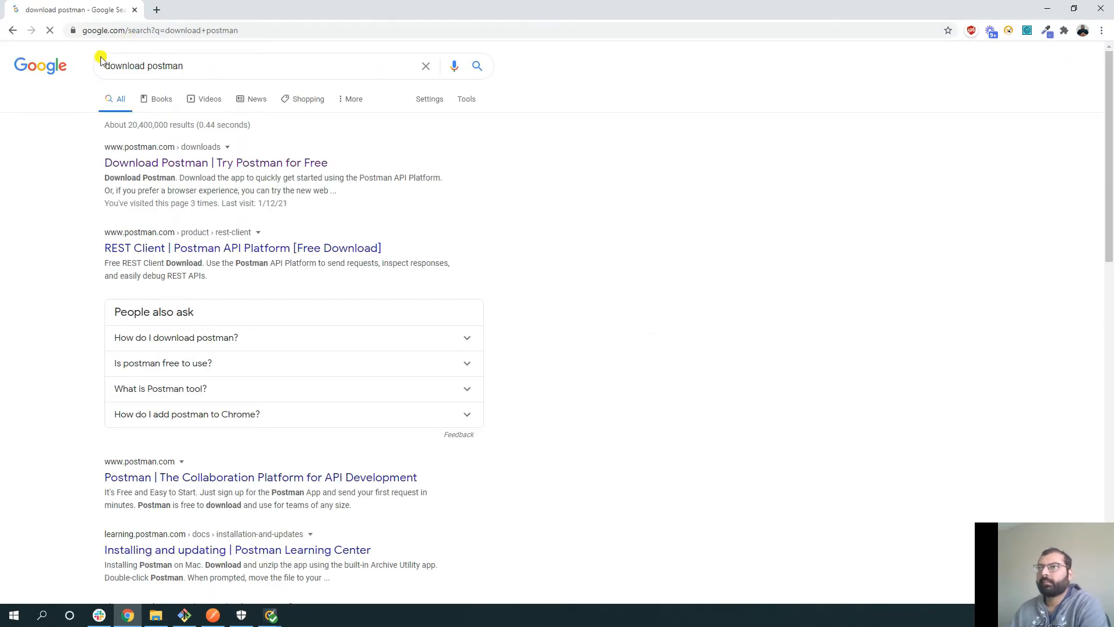
click(190, 165)
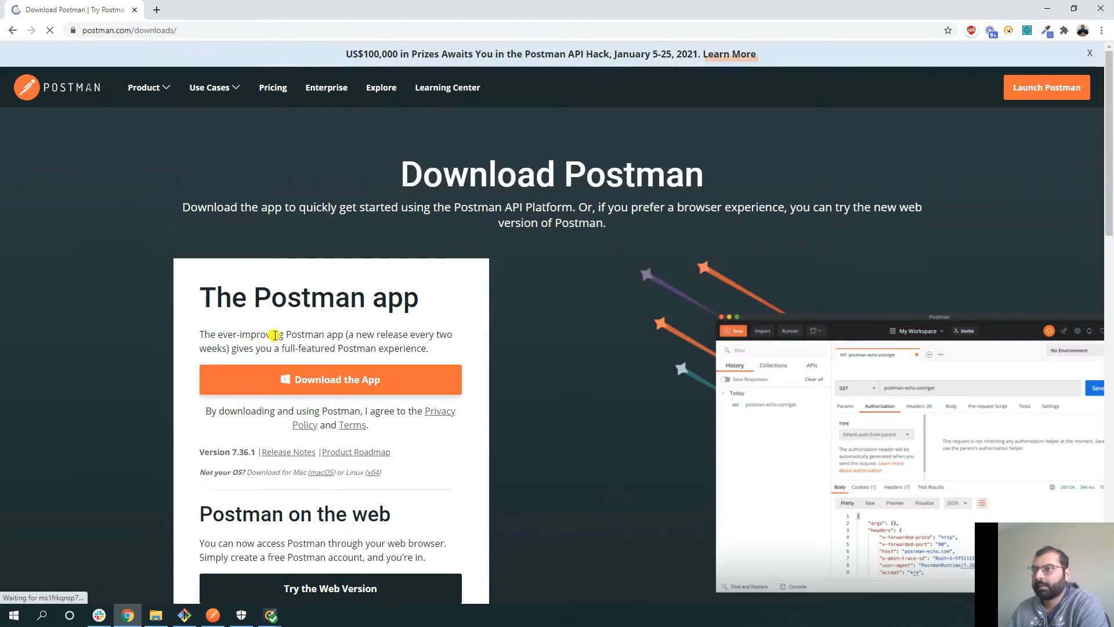
scroll(267, 348, down, 1)
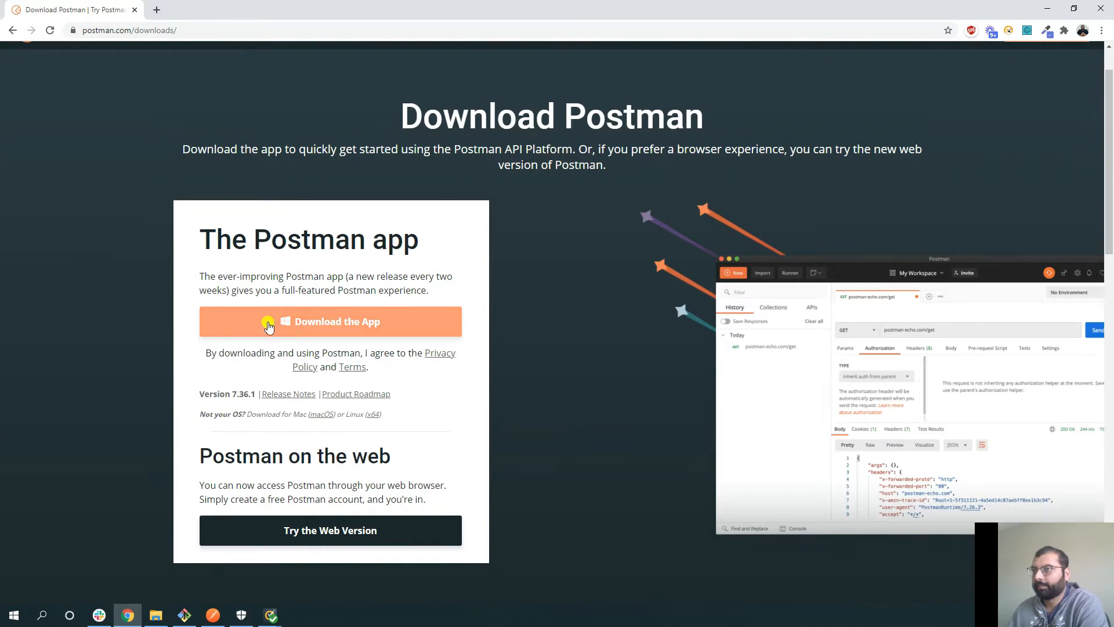
scroll(198, 274, up, 1)
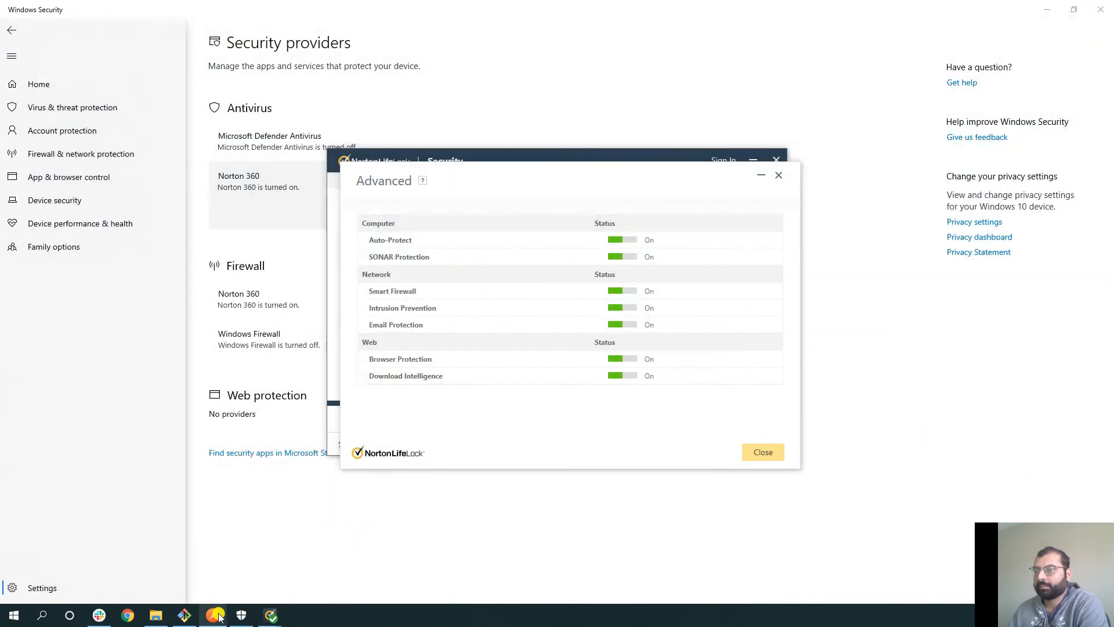
click(213, 615)
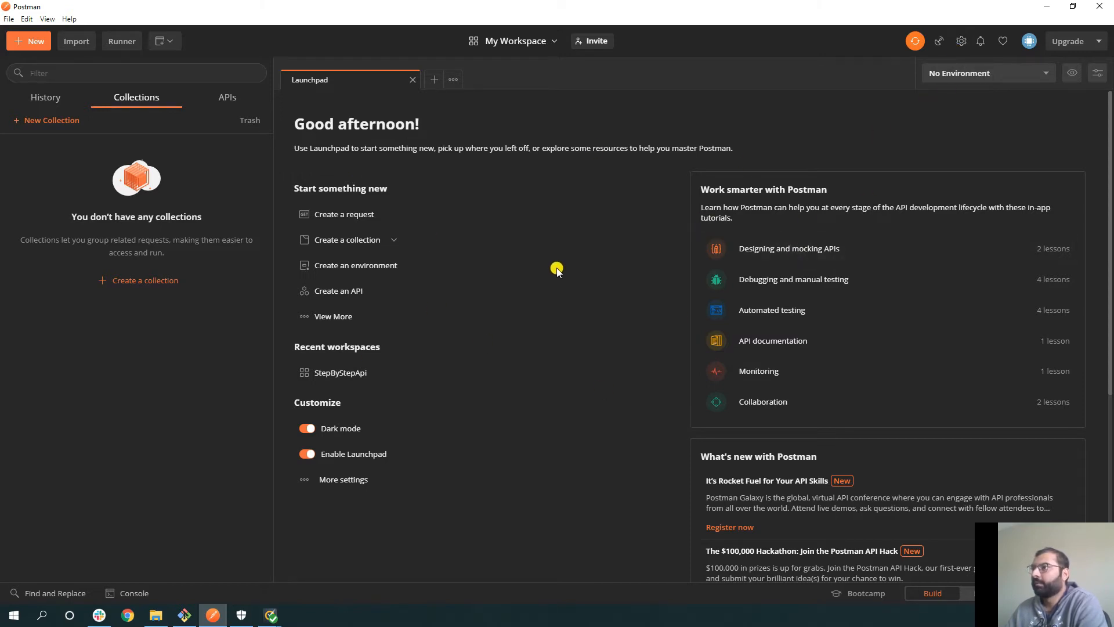
click(963, 42)
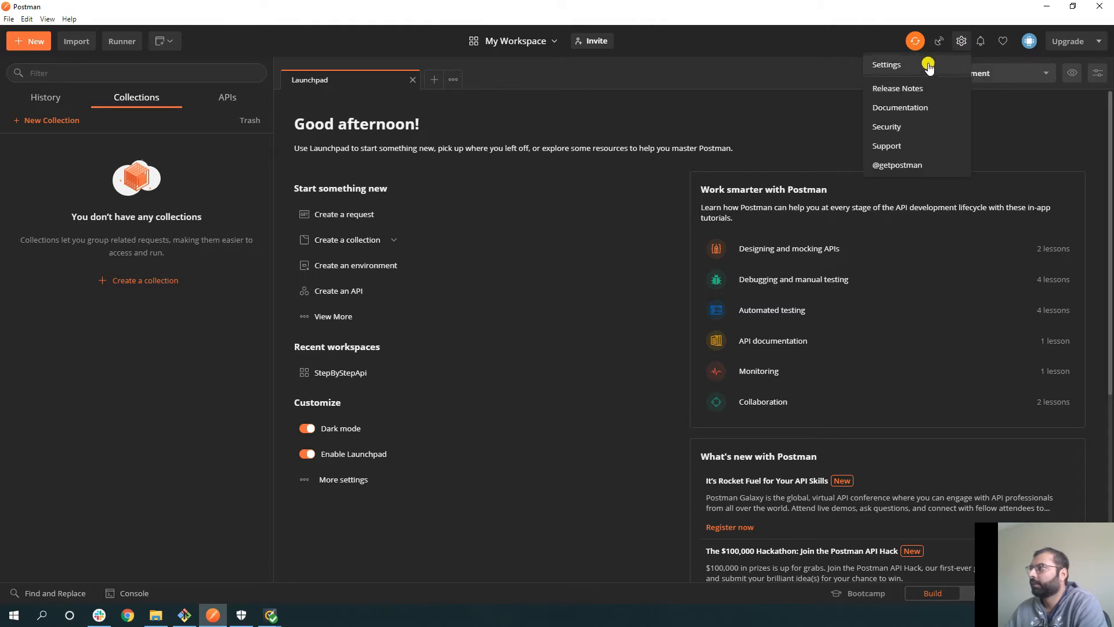
click(924, 64)
click(396, 191)
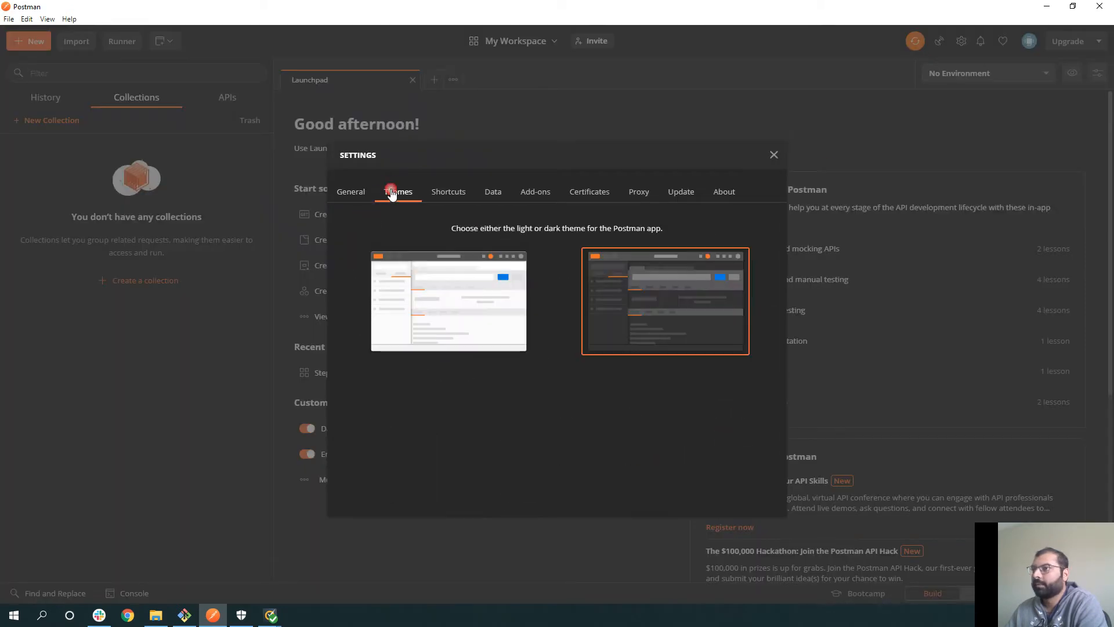
click(476, 297)
click(598, 293)
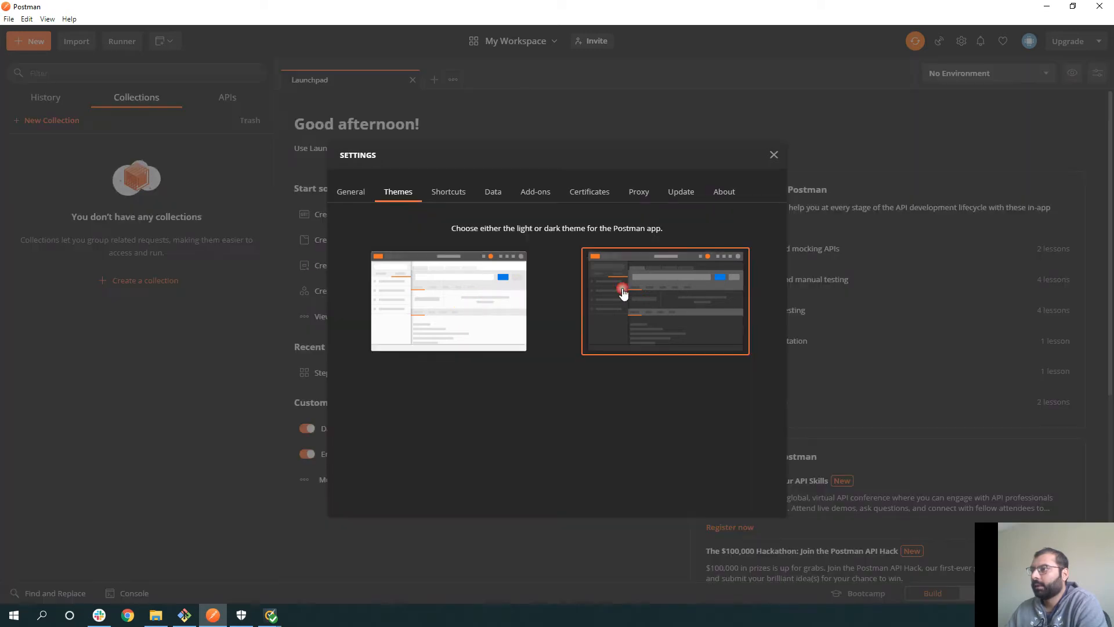
click(774, 156)
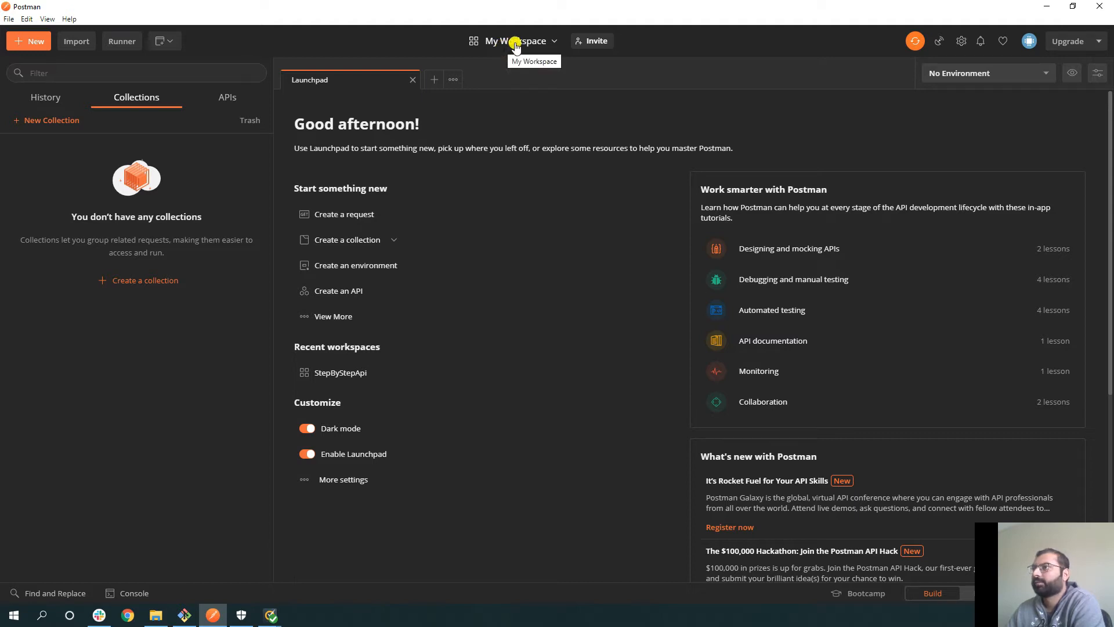
- Open the workspace switcher and browse its Team and Personal workspace lists
click(537, 42)
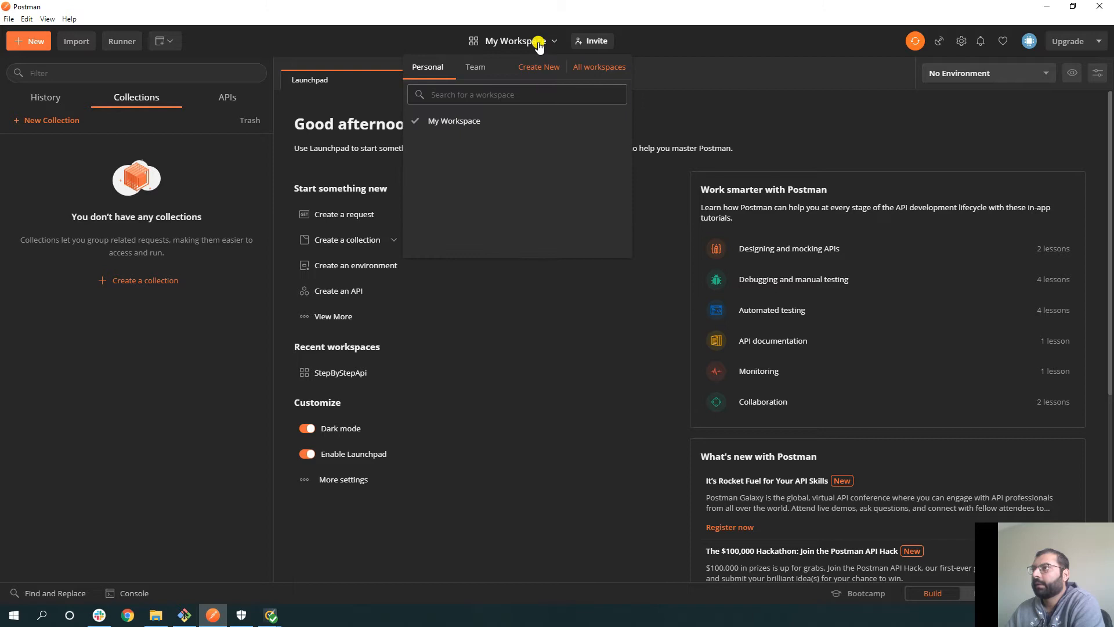
click(476, 68)
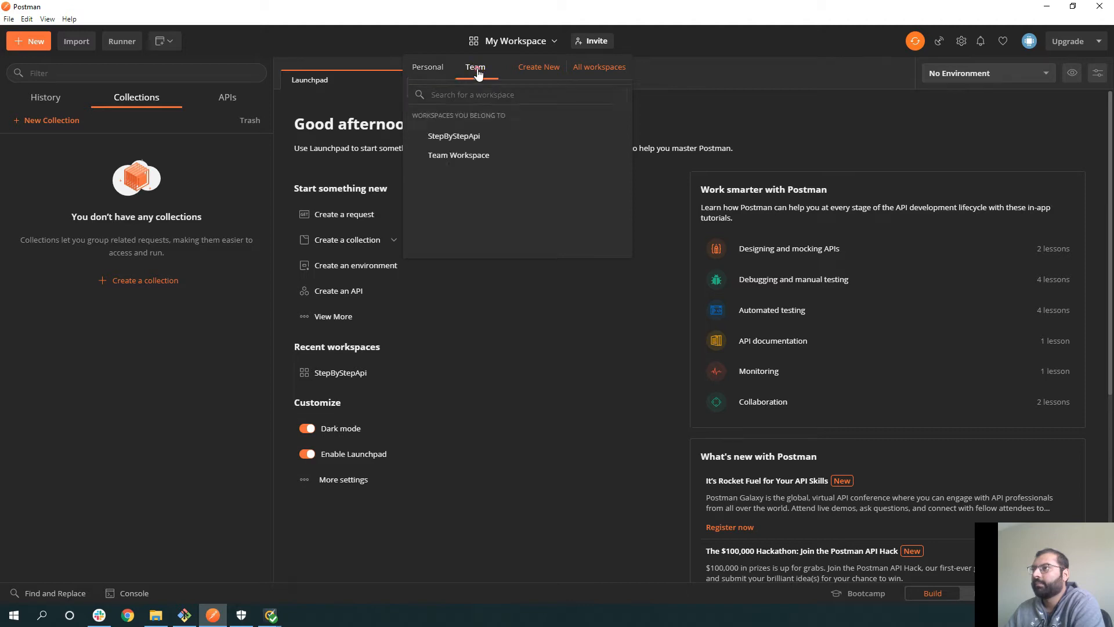
click(428, 69)
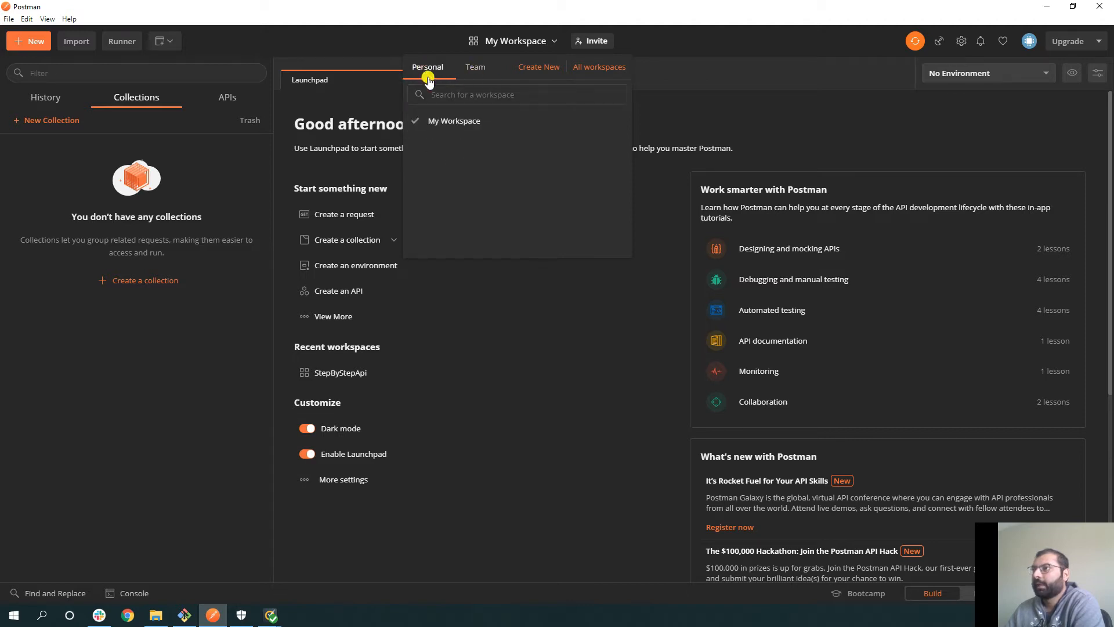
- Create a Personal-type workspace called 'Exploaring Postman'
click(545, 71)
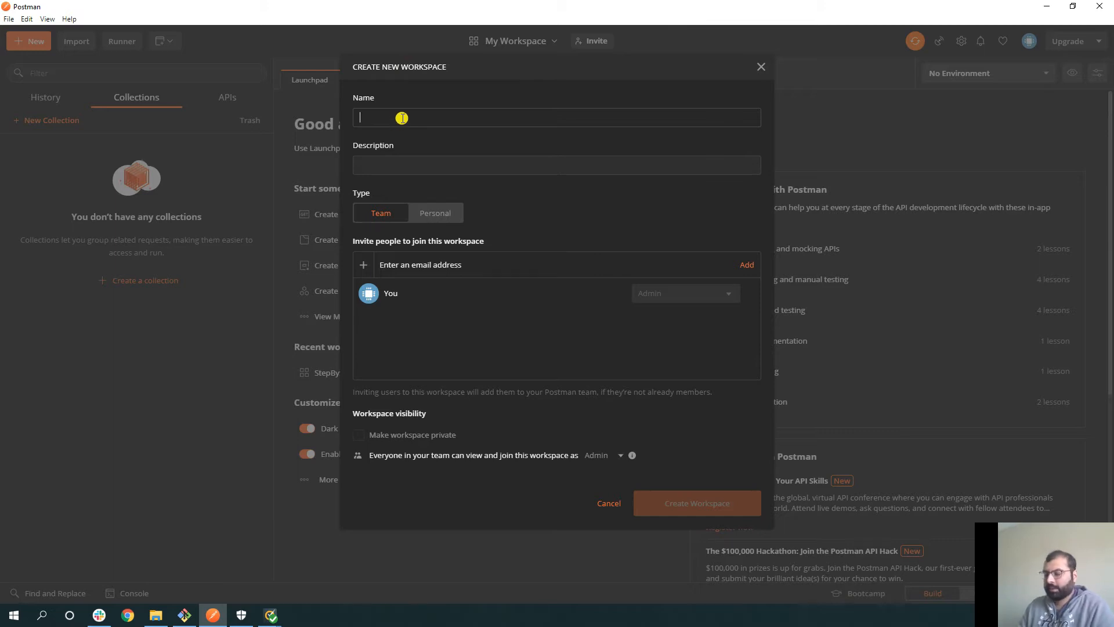
text(Exp)
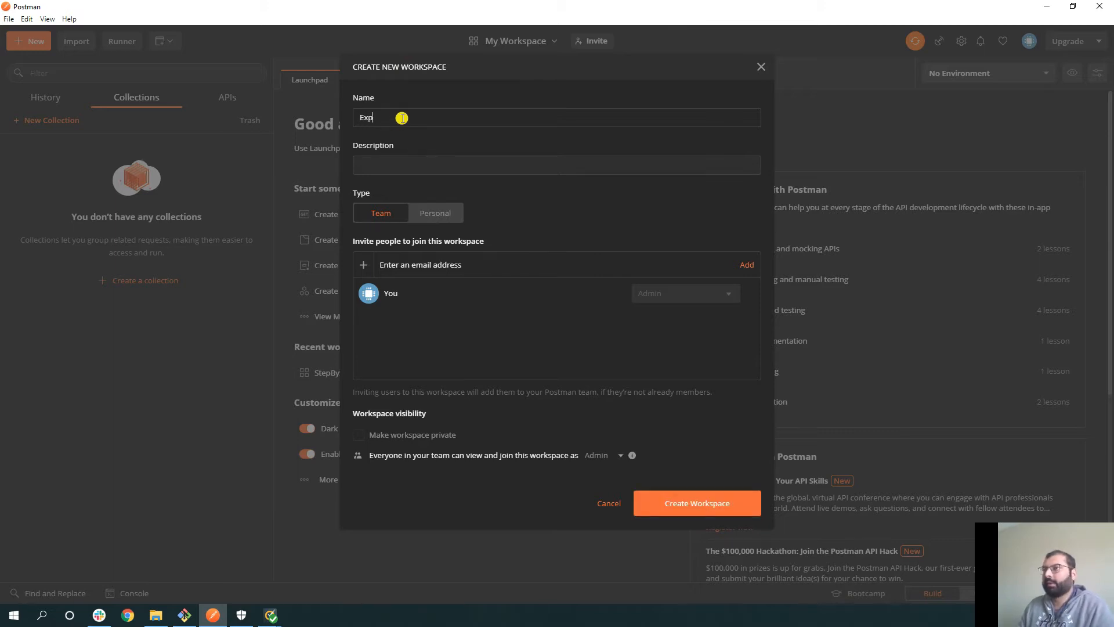
text(loaring Postman)
click(394, 170)
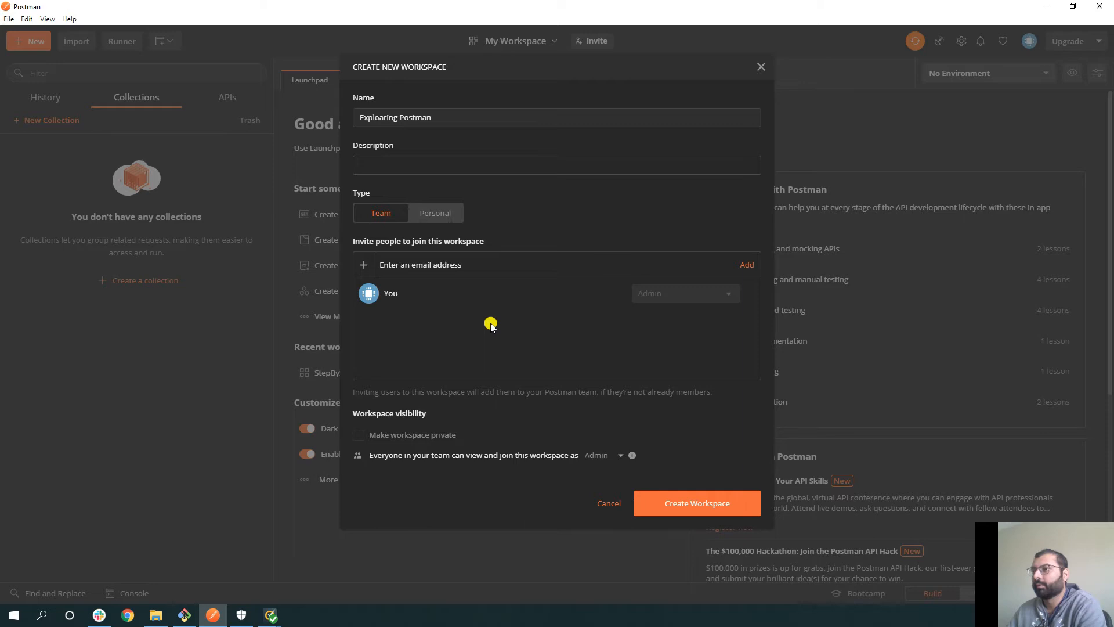
click(427, 216)
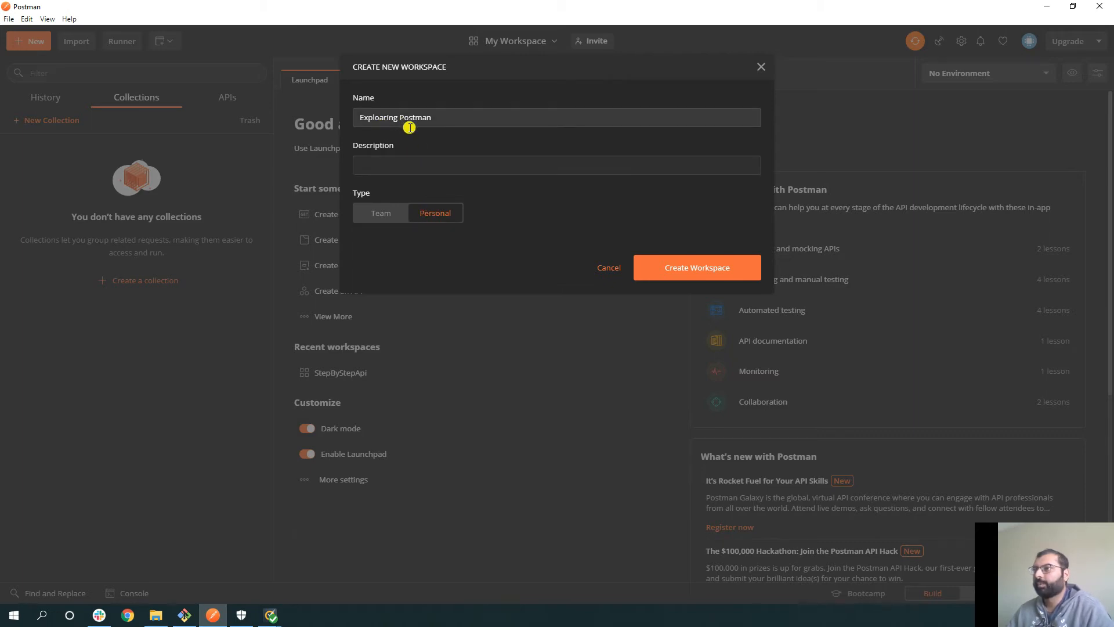
click(688, 271)
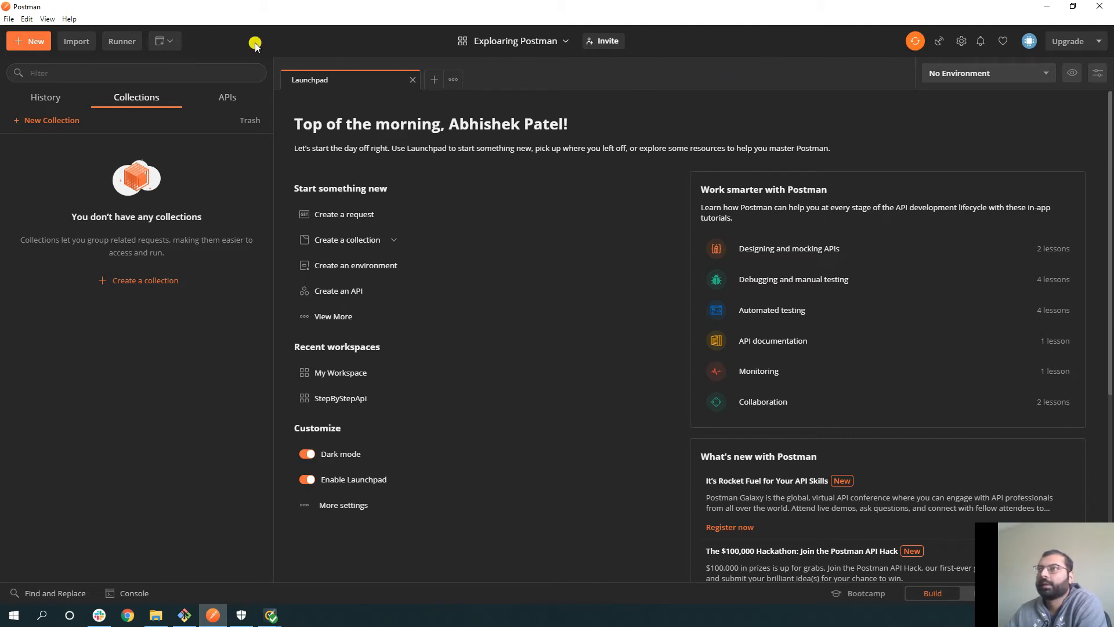
click(26, 41)
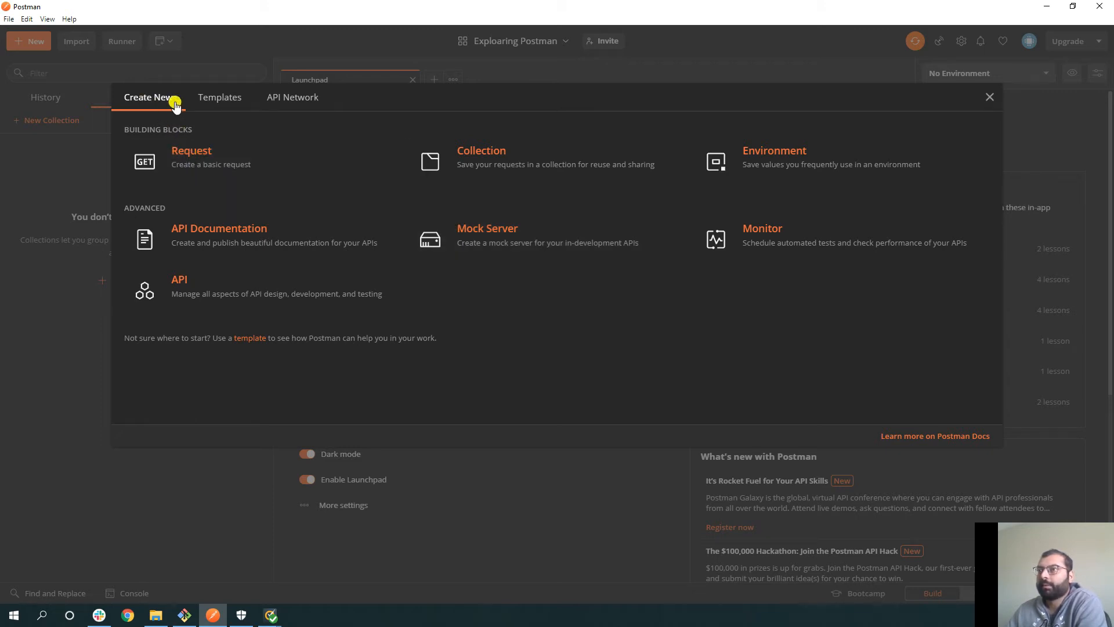
click(212, 106)
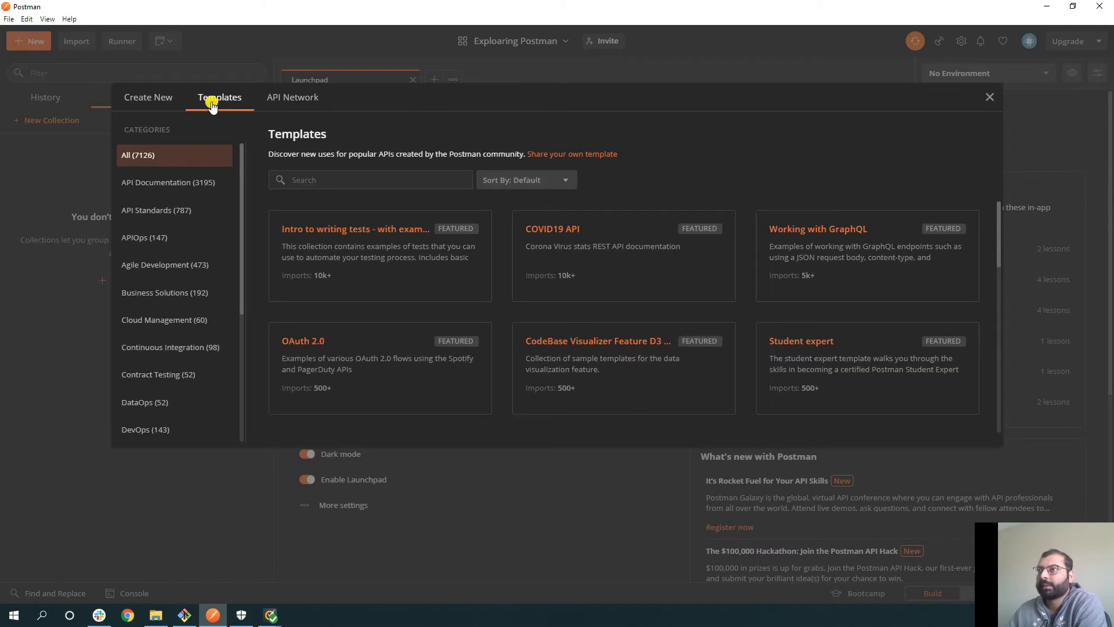
scroll(174, 227, down, 2)
scroll(191, 235, up, 2)
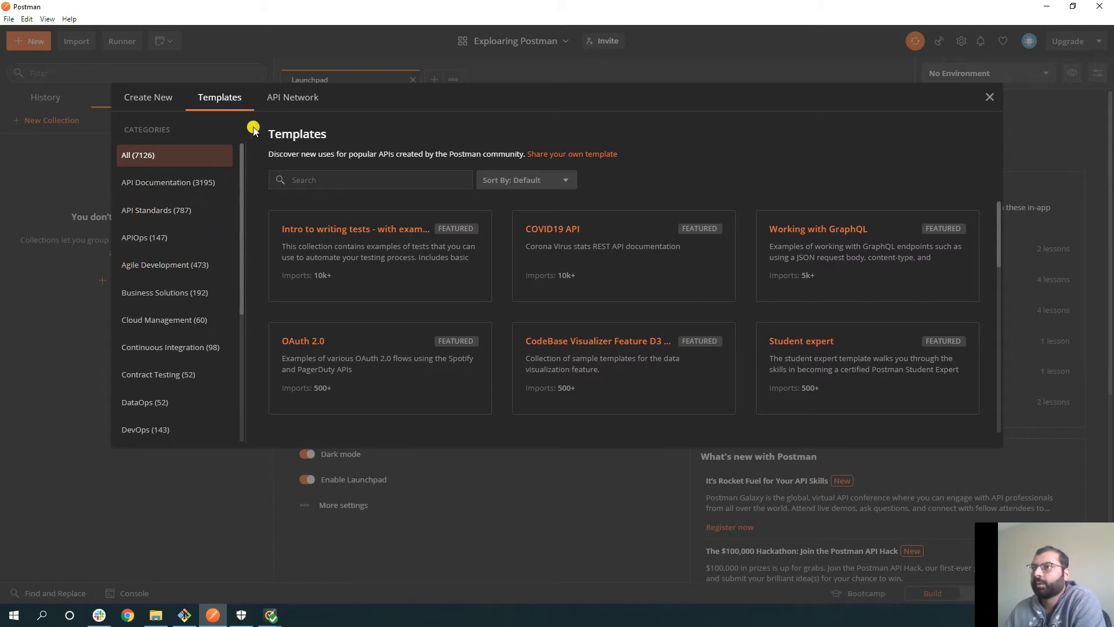
click(274, 100)
scroll(415, 242, down, 2)
scroll(350, 207, up, 2)
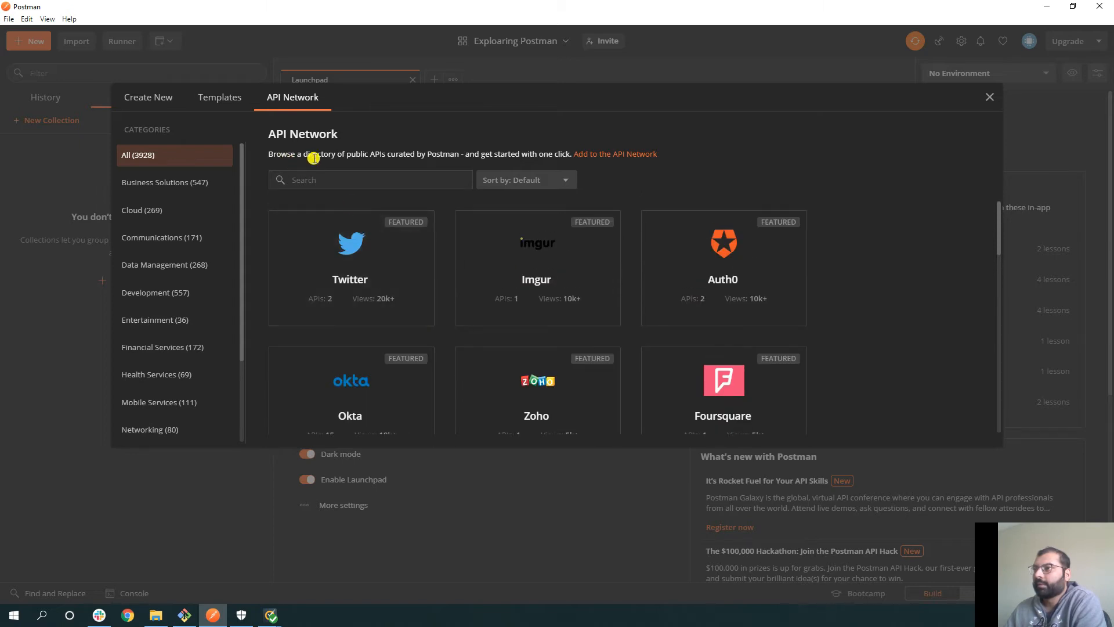
scroll(581, 255, down, 1)
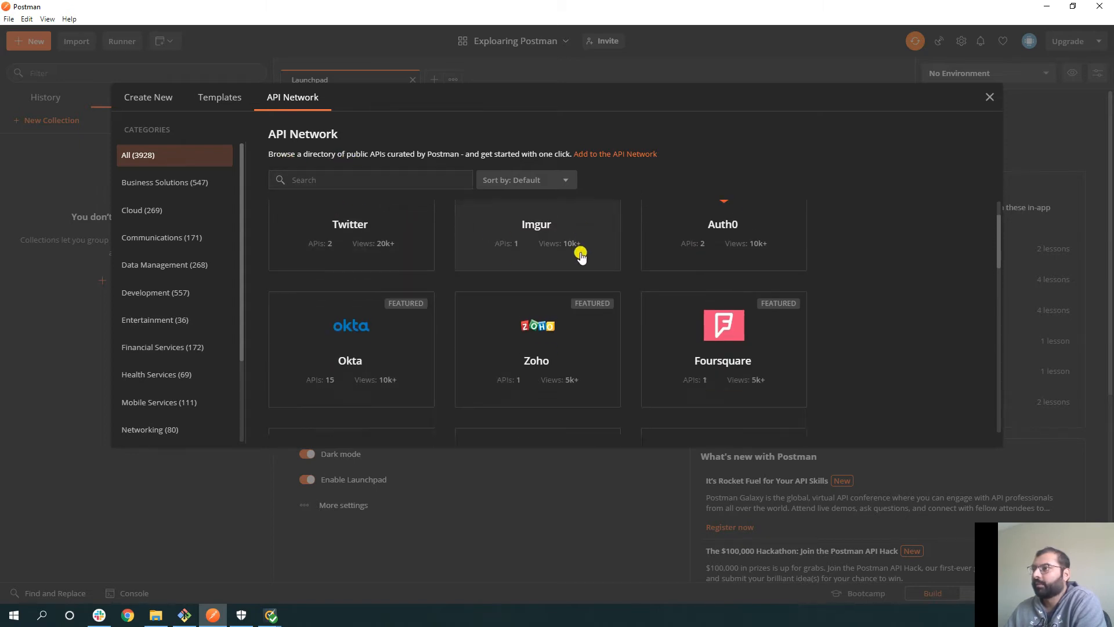
scroll(580, 255, up, 1)
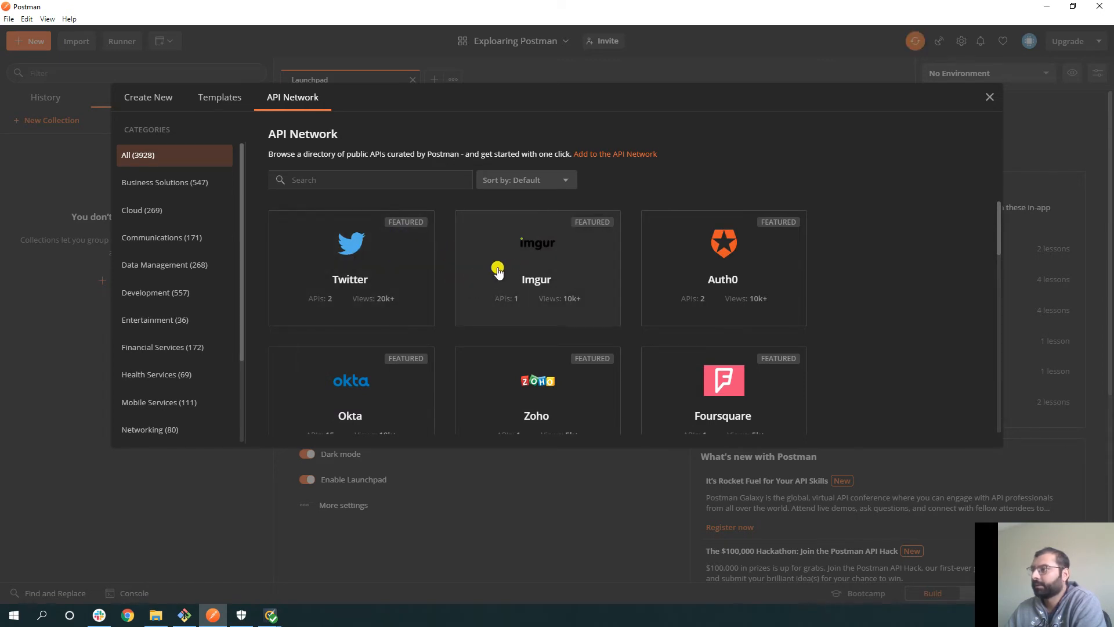
click(988, 98)
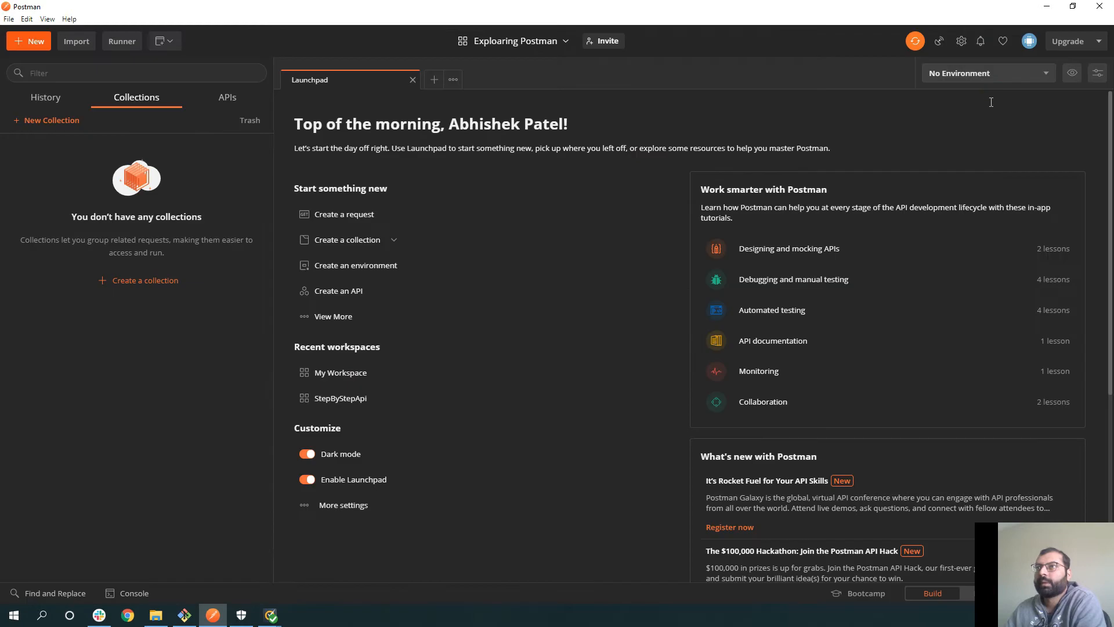
- Dismiss the Import options, then check the Collection Runner with No Environment and close it
click(76, 41)
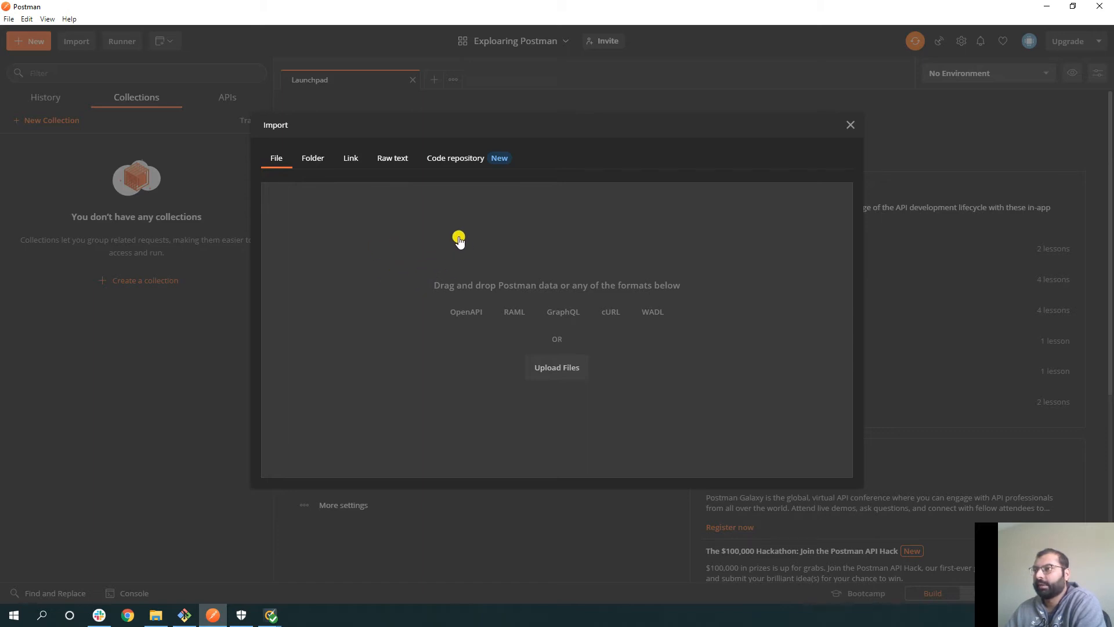
click(850, 128)
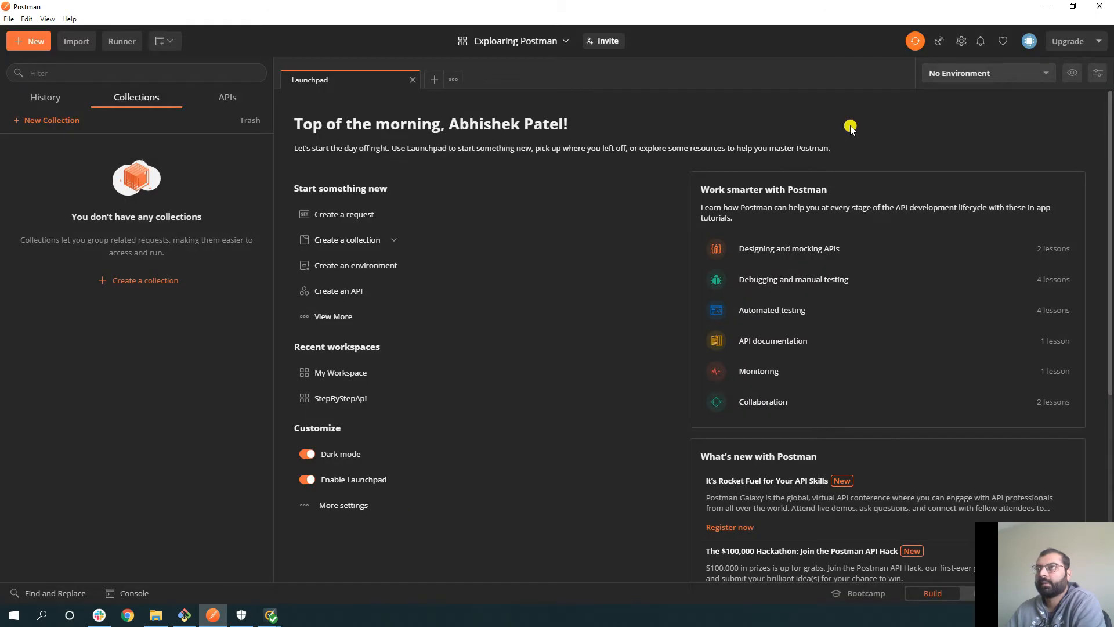
click(128, 43)
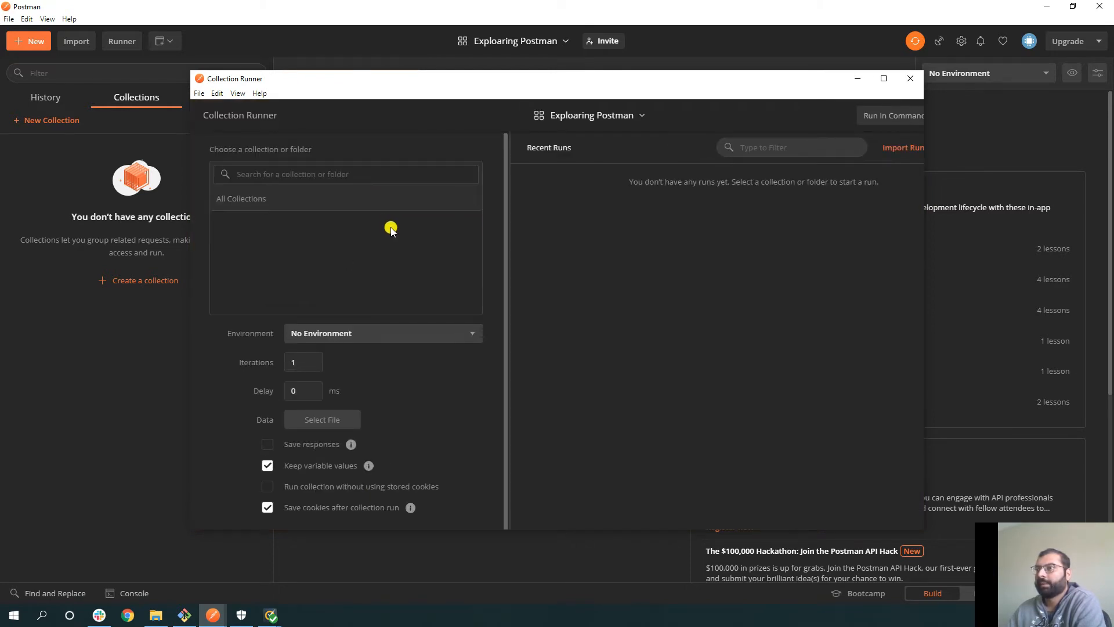
scroll(371, 313, down, 1)
click(371, 312)
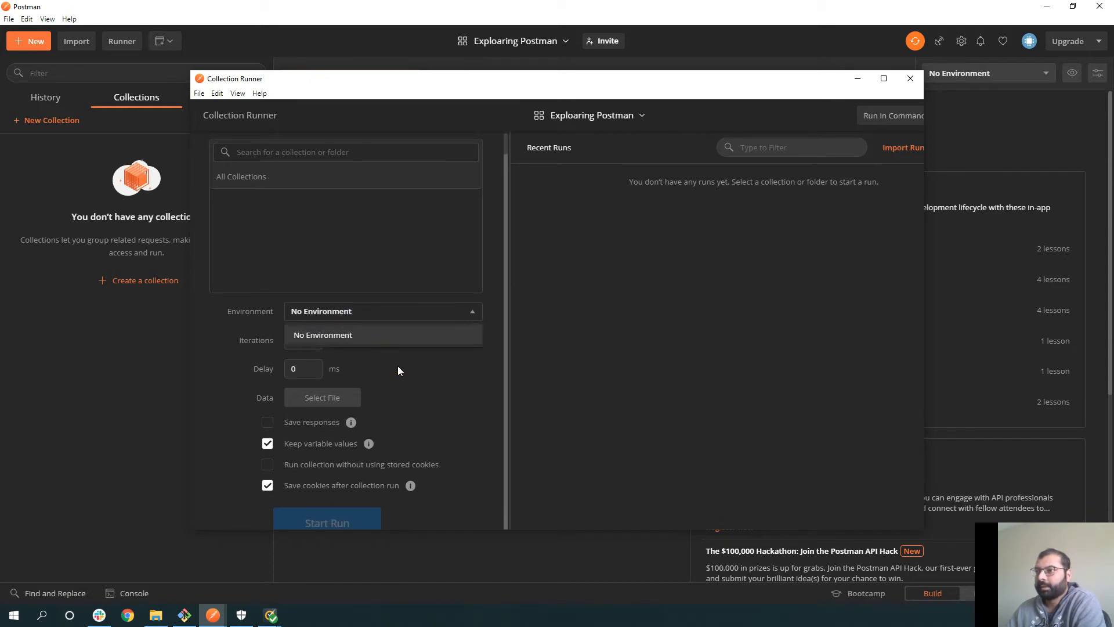
click(299, 336)
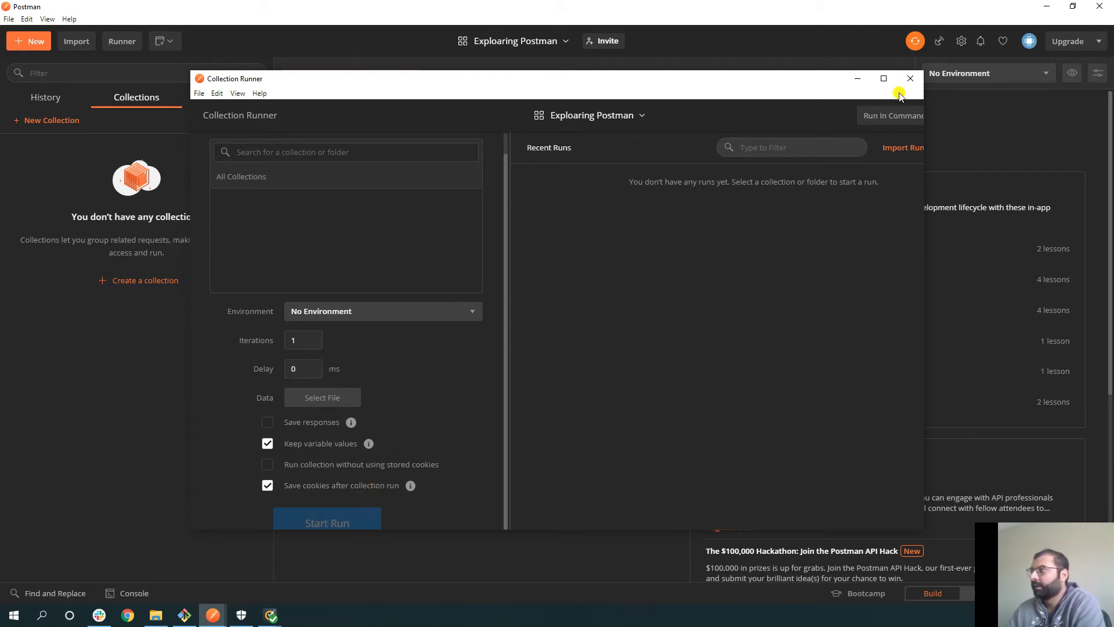
click(913, 79)
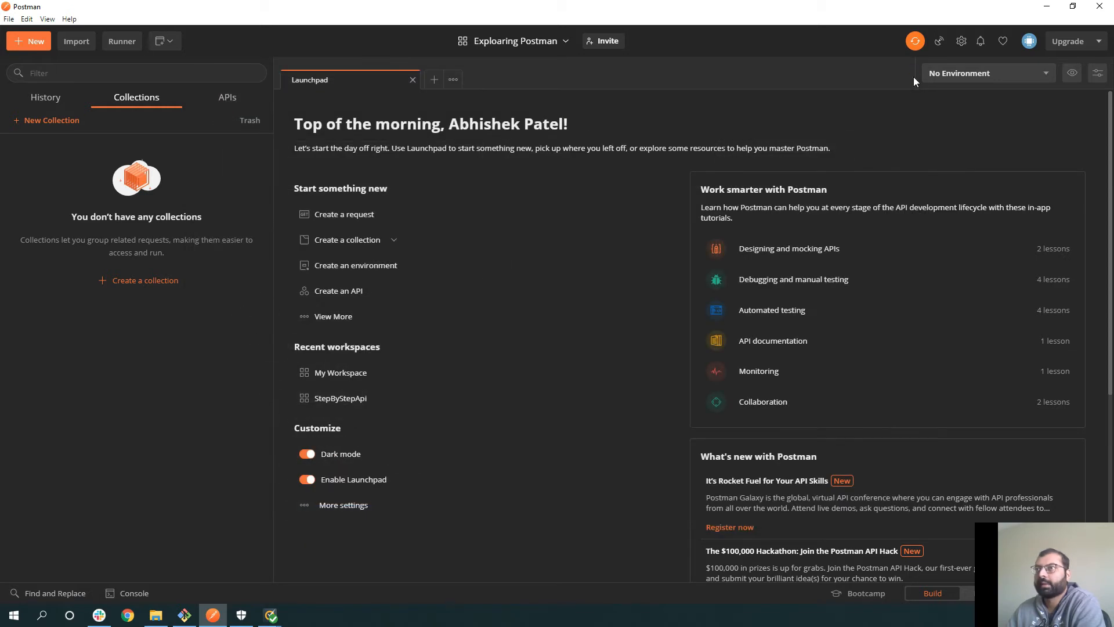
- Open the account Profile from the avatar menu
click(1028, 41)
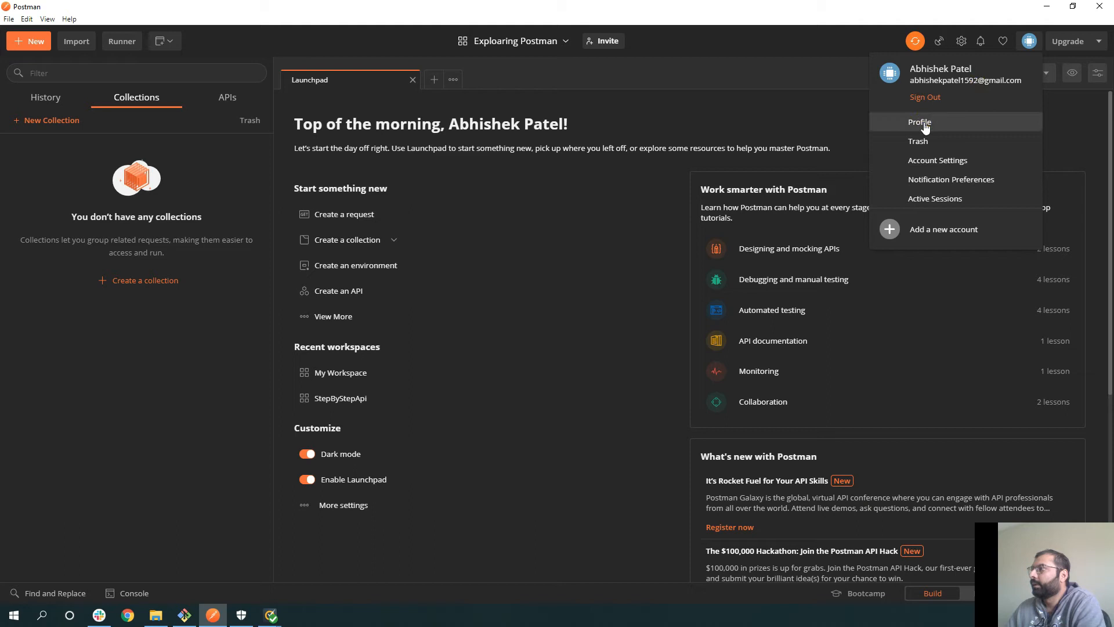
click(925, 124)
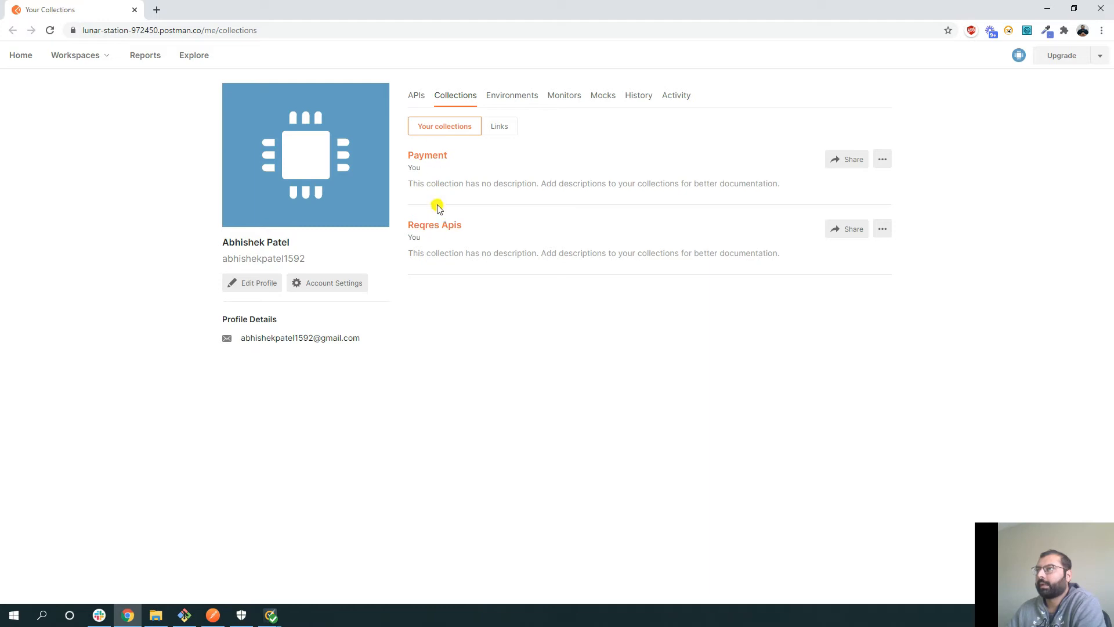
- Browse the profile's APIs, Collections and Environments tabs, then open the Exploaring Postman workspace
click(417, 97)
click(443, 98)
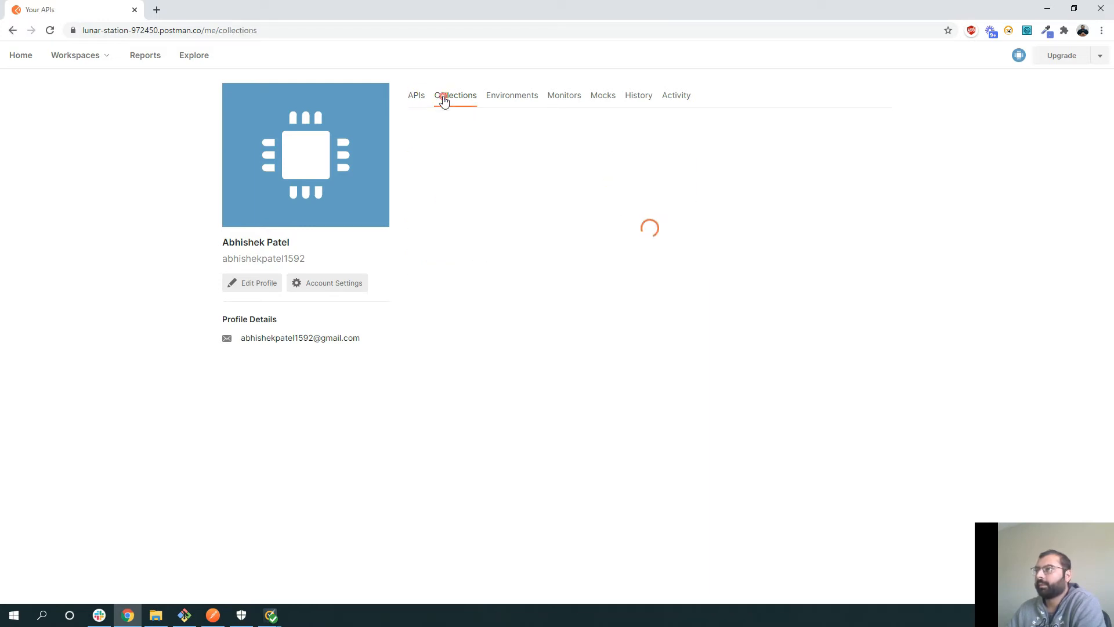
click(507, 99)
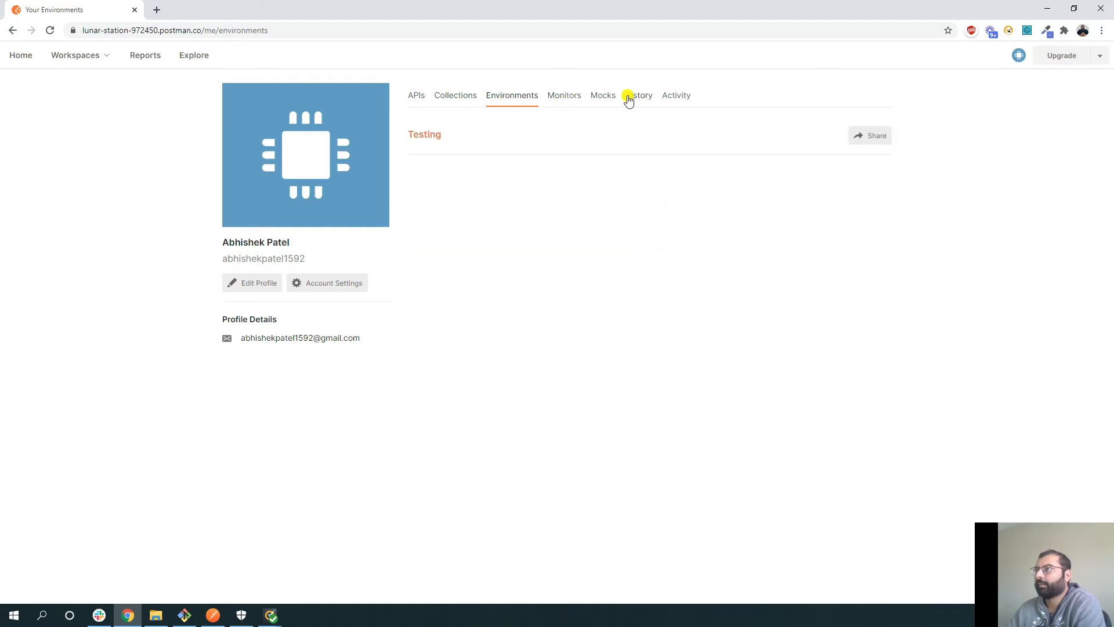
click(468, 98)
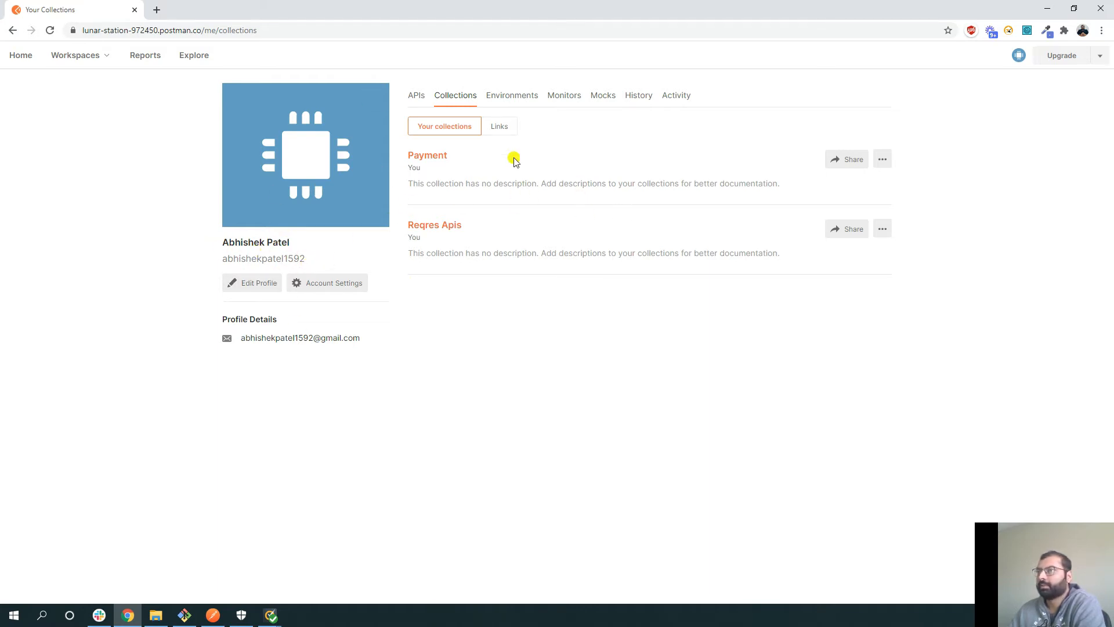
click(103, 56)
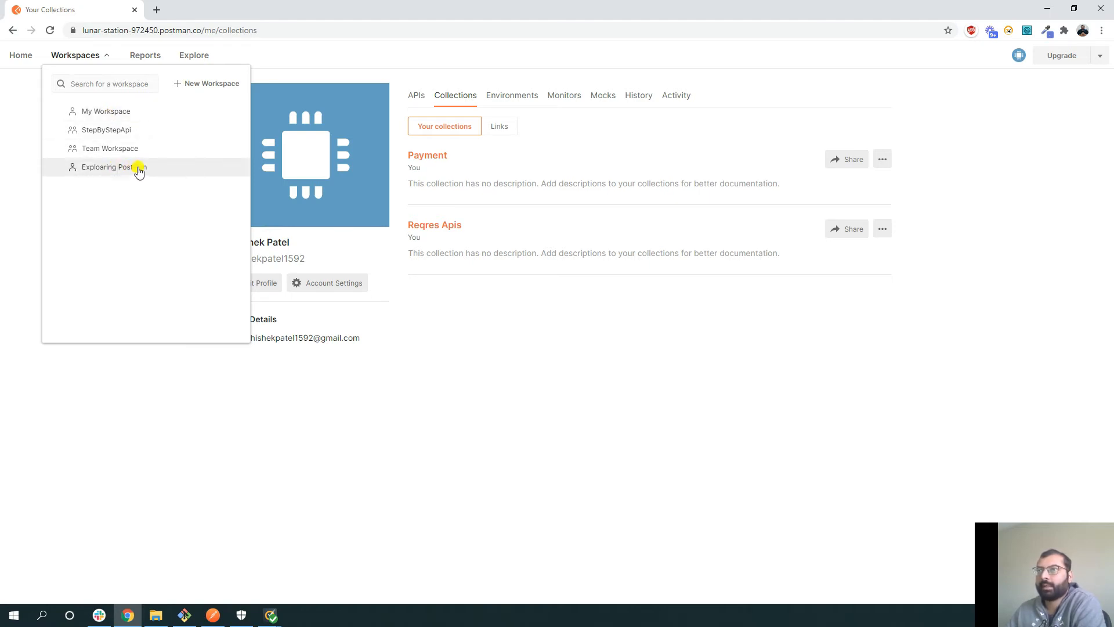
click(118, 168)
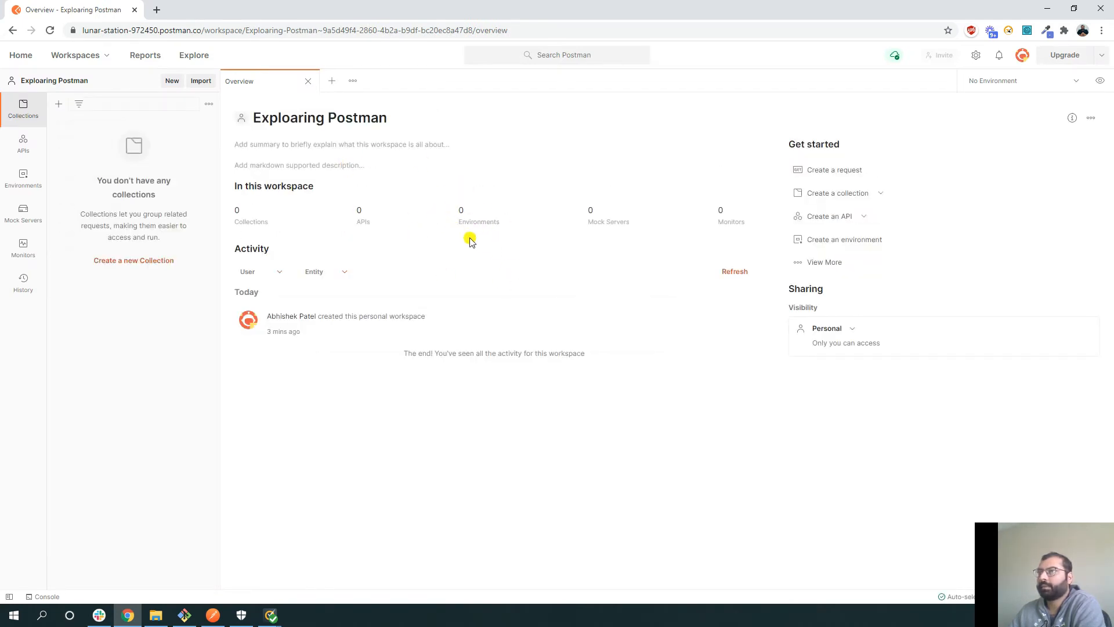
- Return to the Postman desktop app and open, then close, its Settings dialog
click(213, 615)
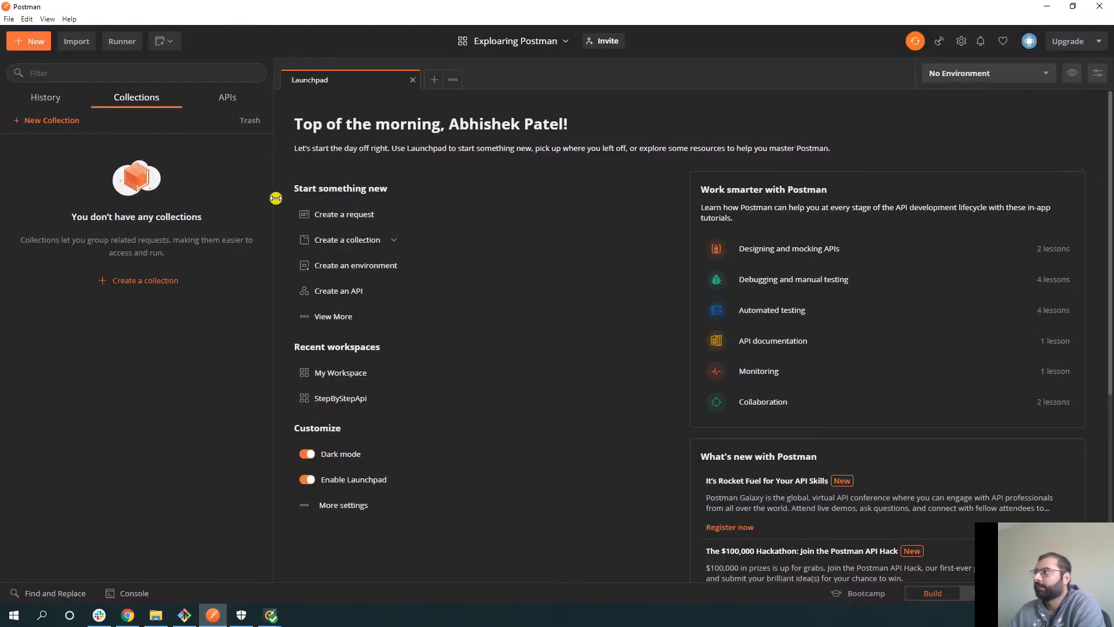
click(962, 40)
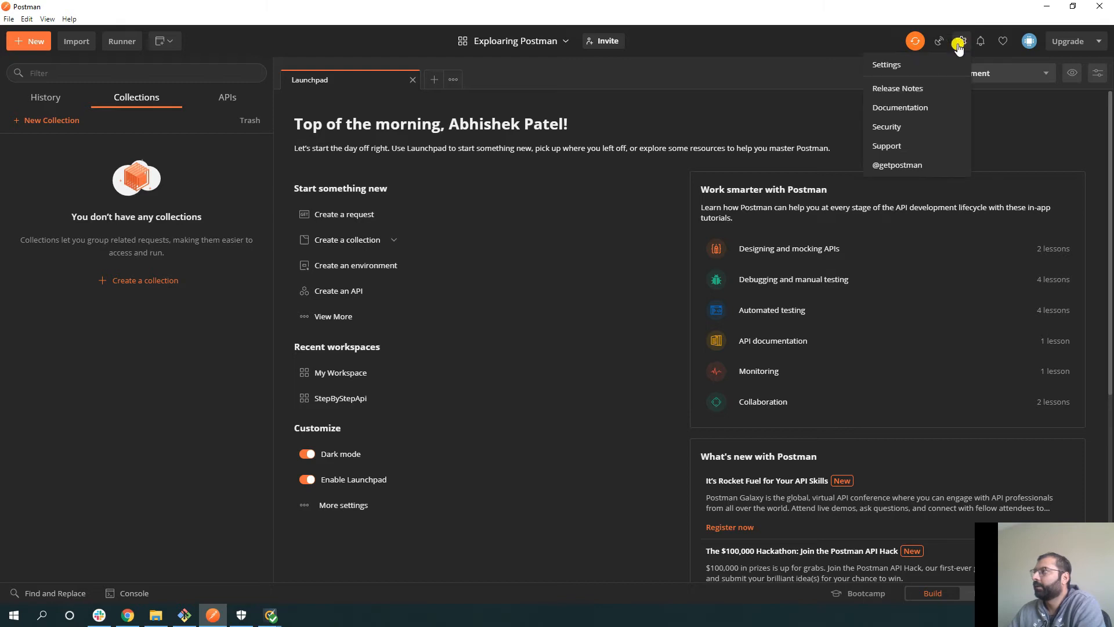
click(932, 65)
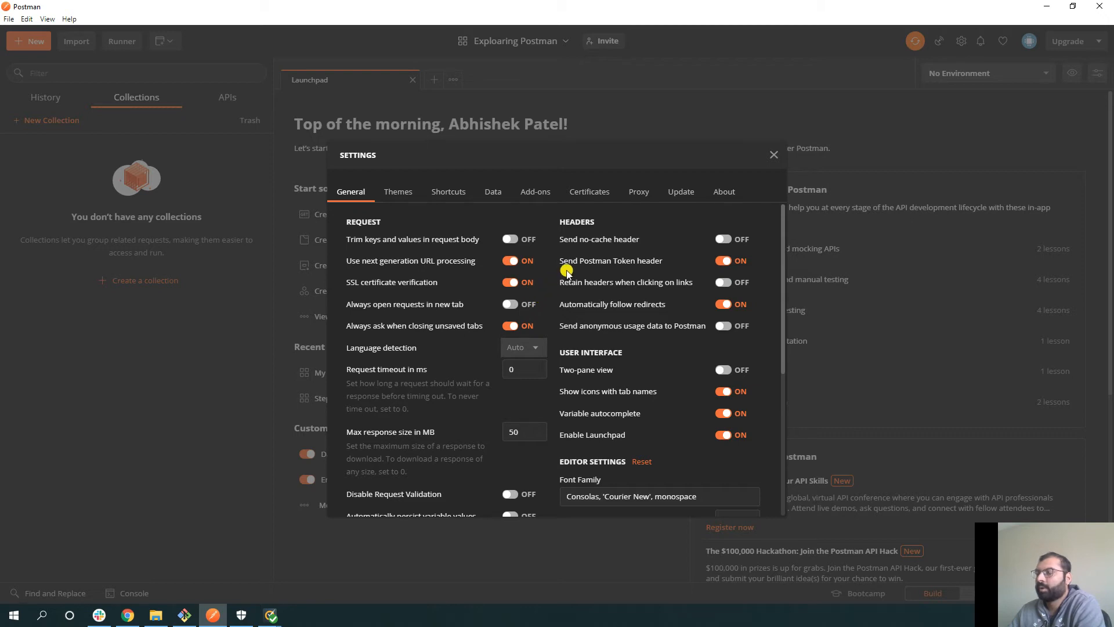
click(774, 155)
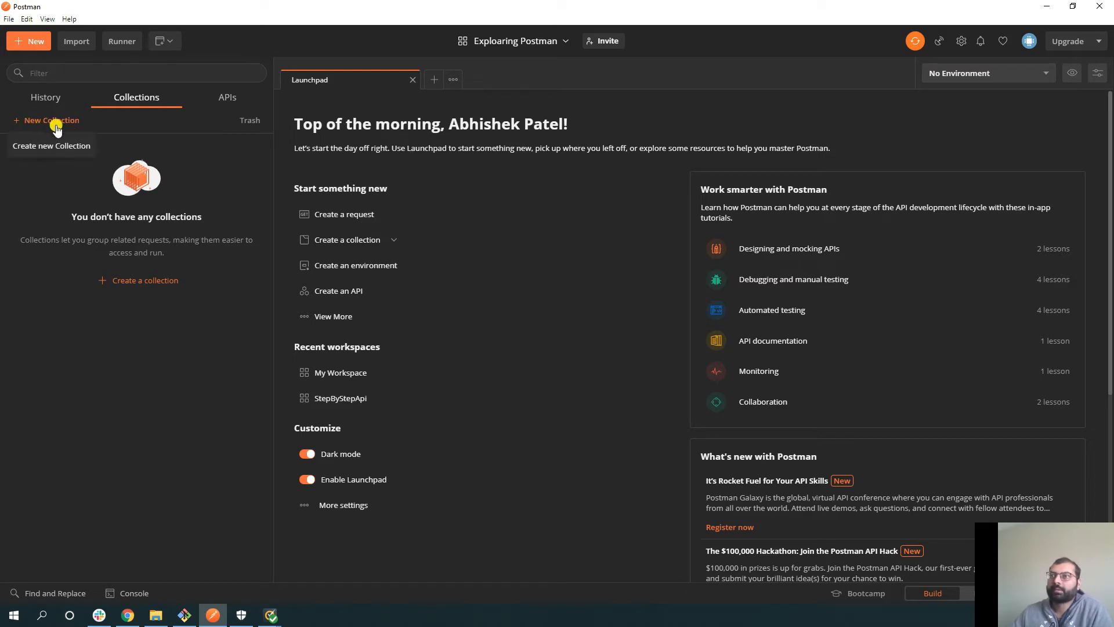
- Begin a new collection from the Collections sidebar
click(37, 123)
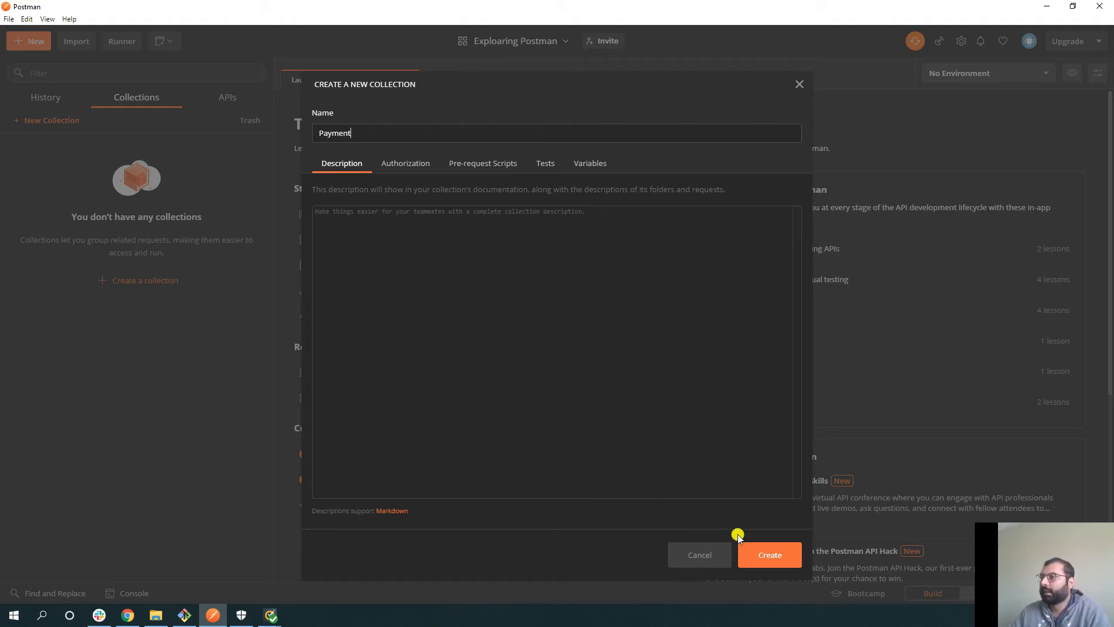
- Review the Authorization, Pre-request Script, Tests and Variables tabs, then create the Payment collection
click(395, 166)
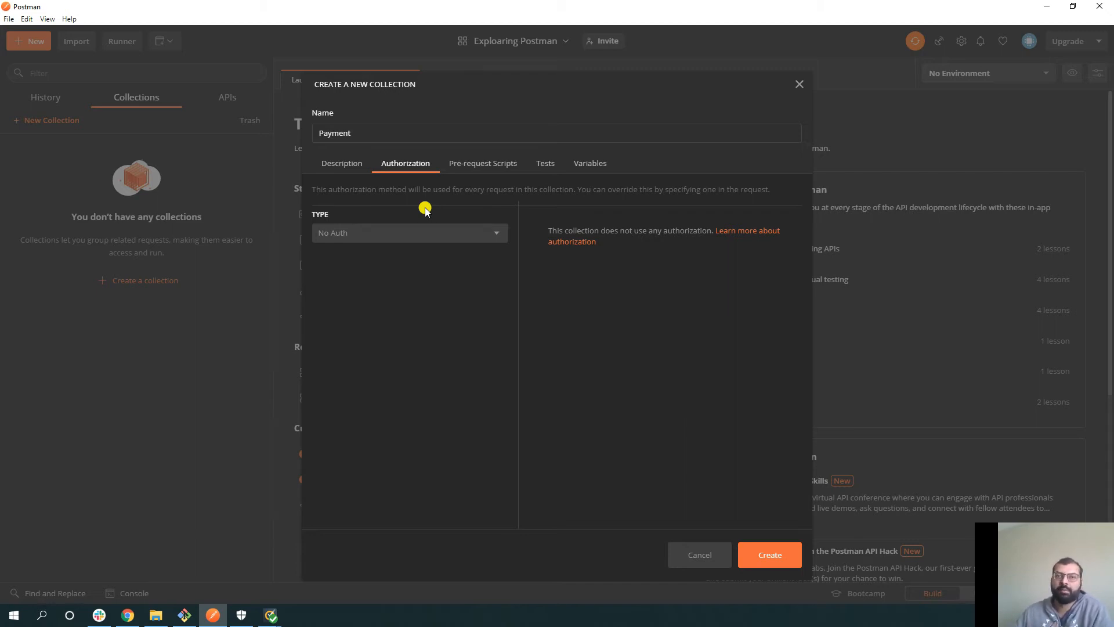
click(480, 168)
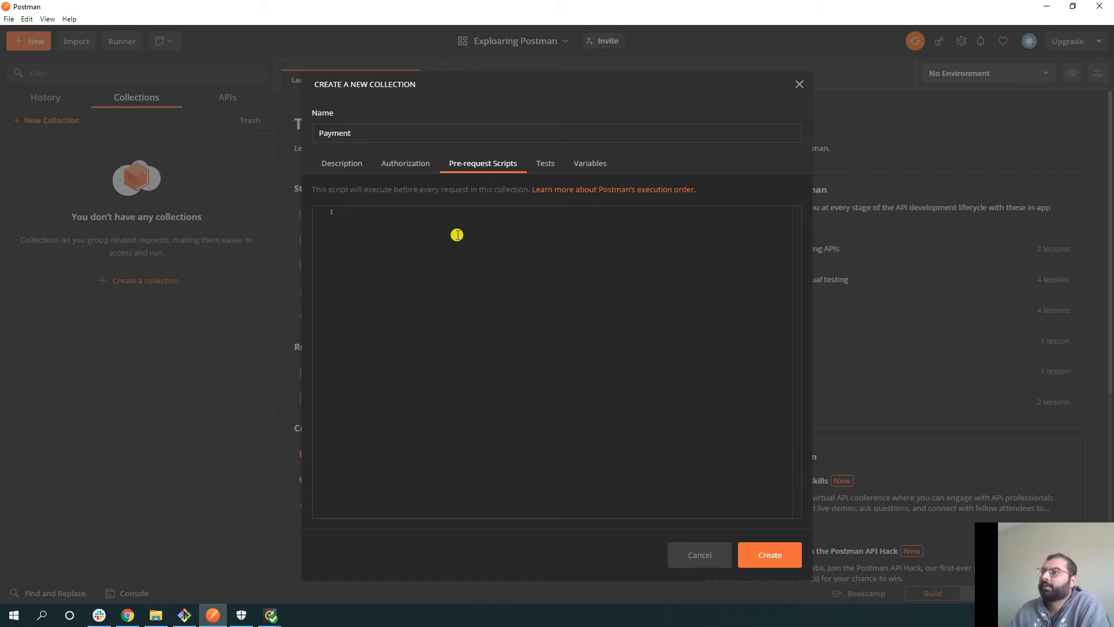
click(544, 164)
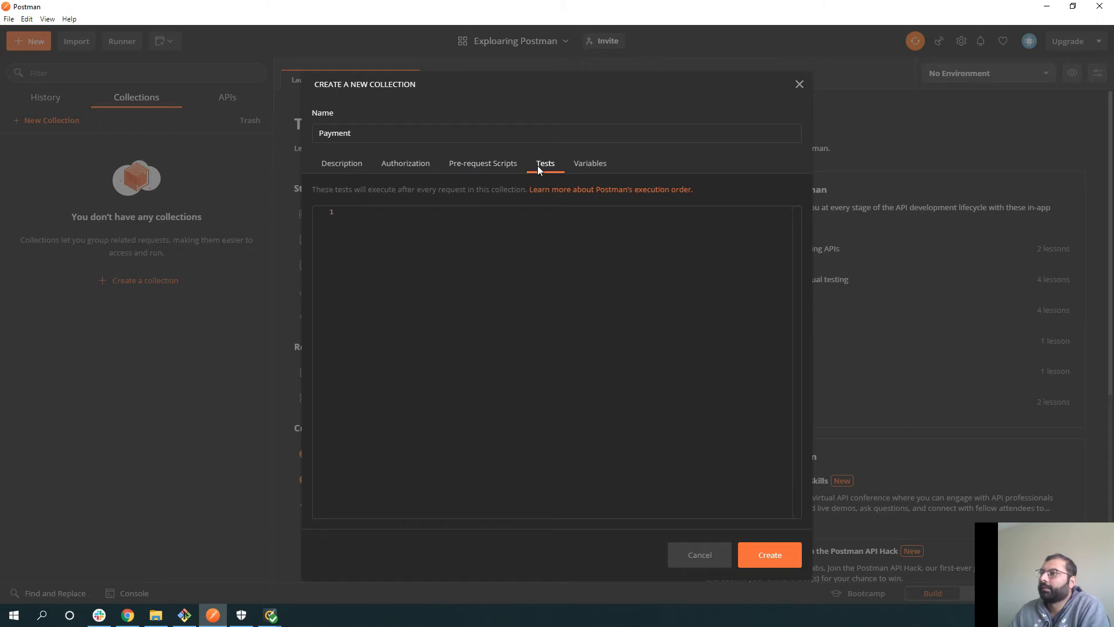
click(591, 167)
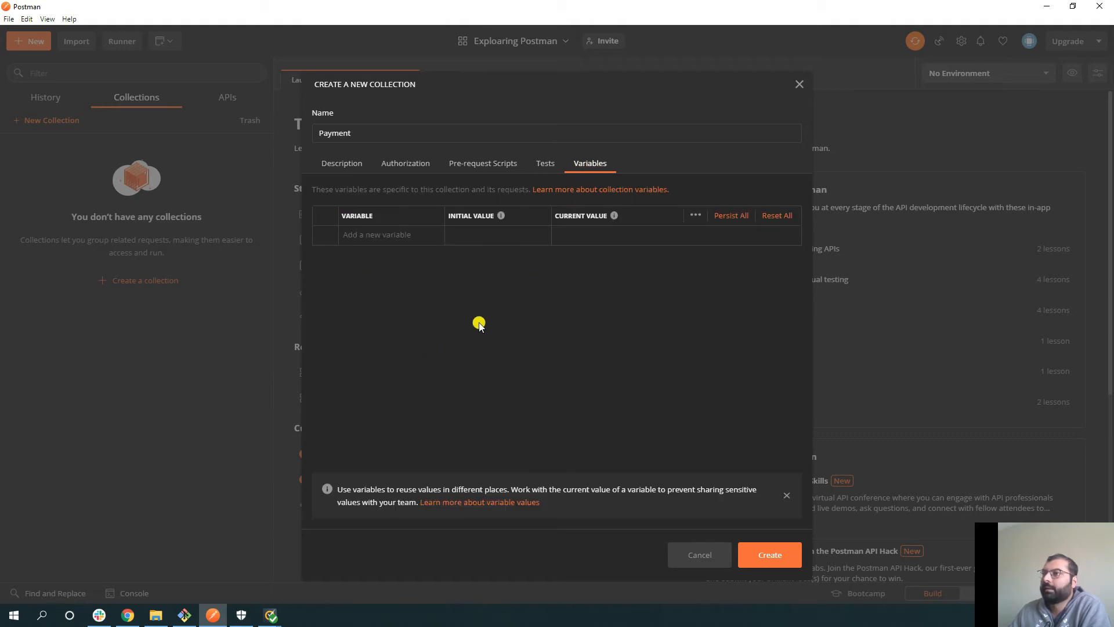
click(346, 170)
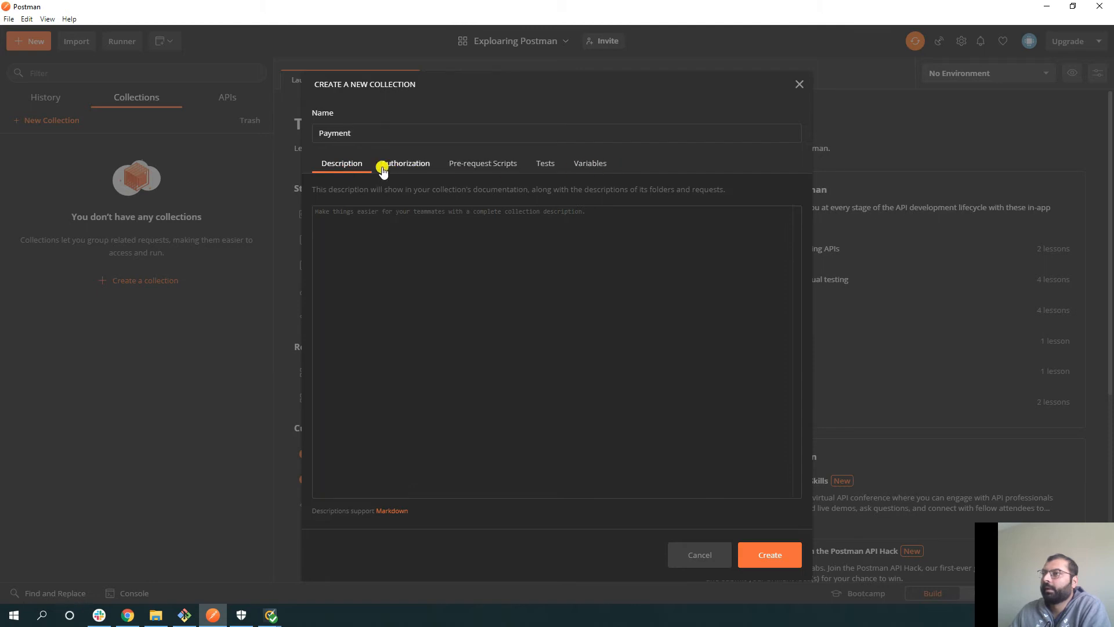
click(765, 563)
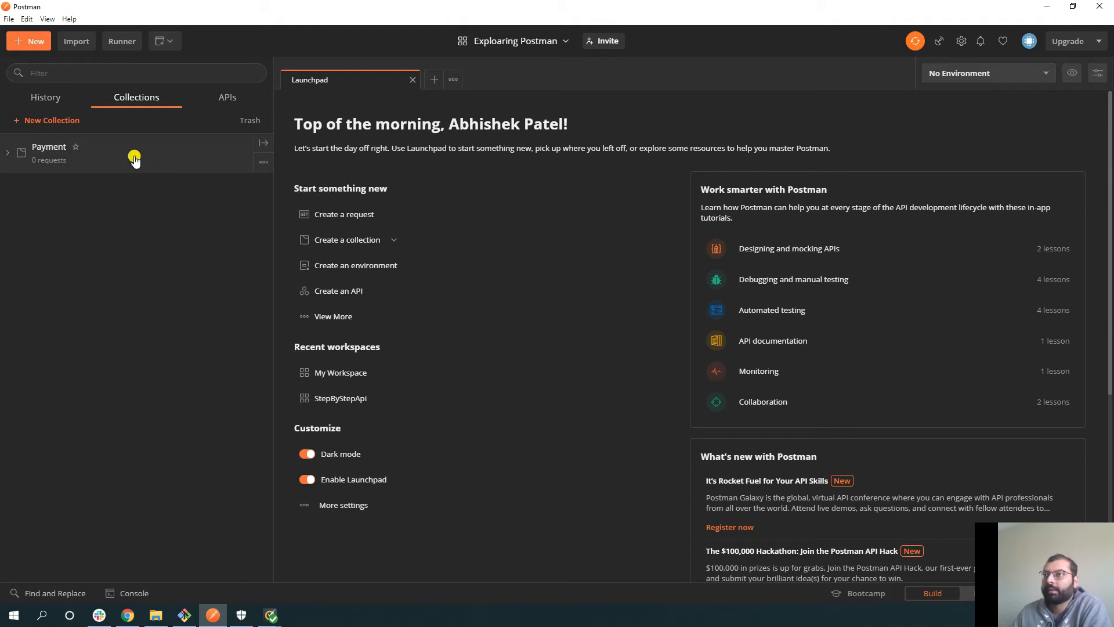
- Add and save a 'GET user info' request in Payment, then expand the collection
click(263, 163)
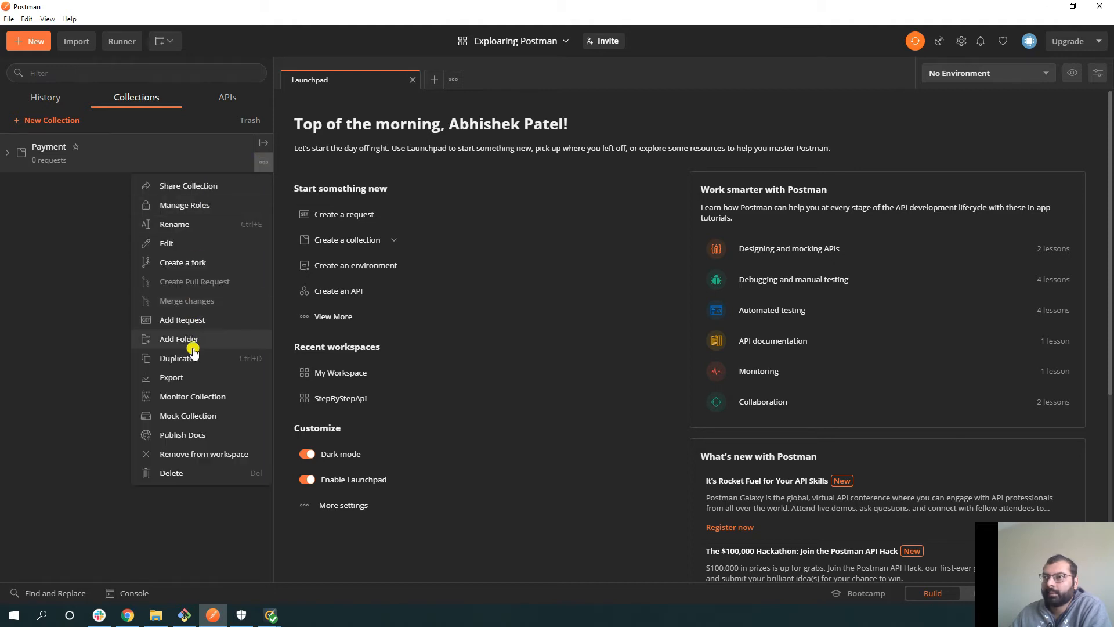
click(196, 324)
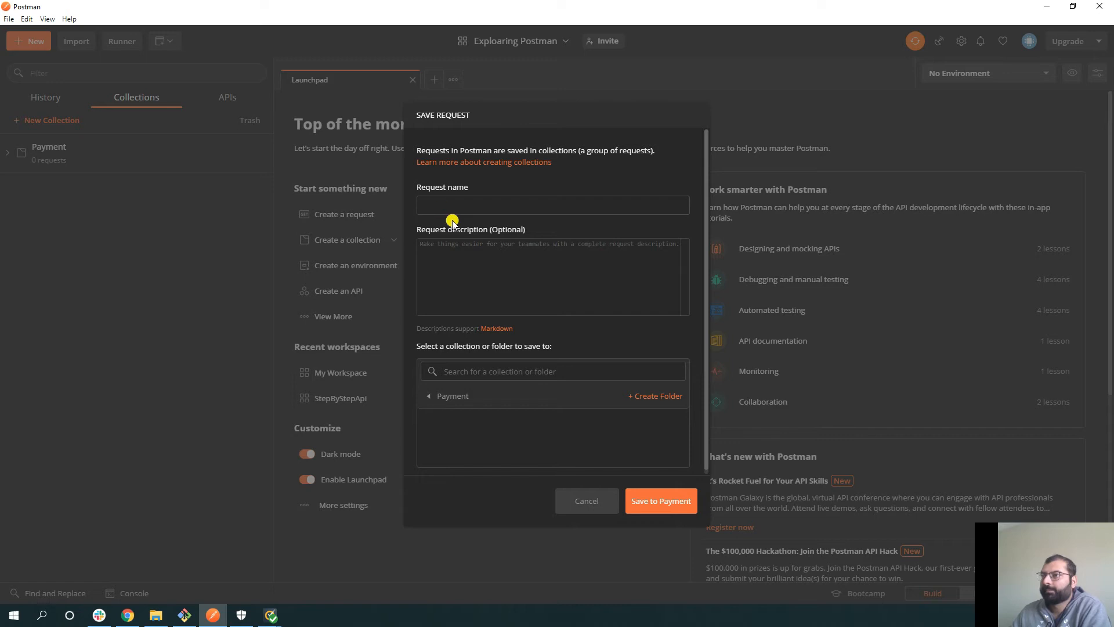
text(ET user)
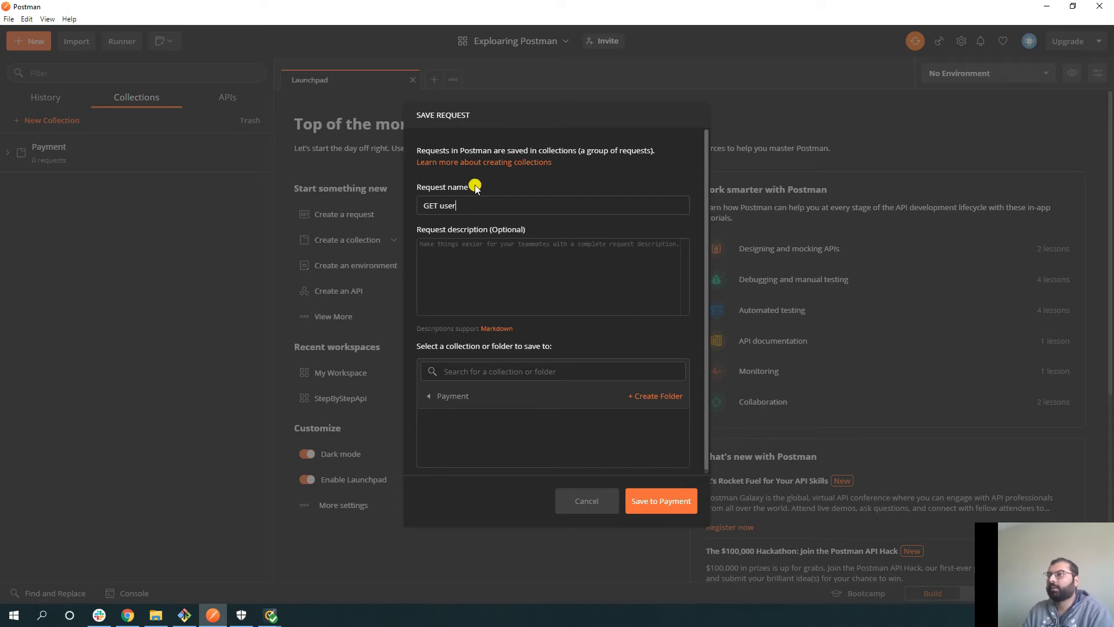
text( info)
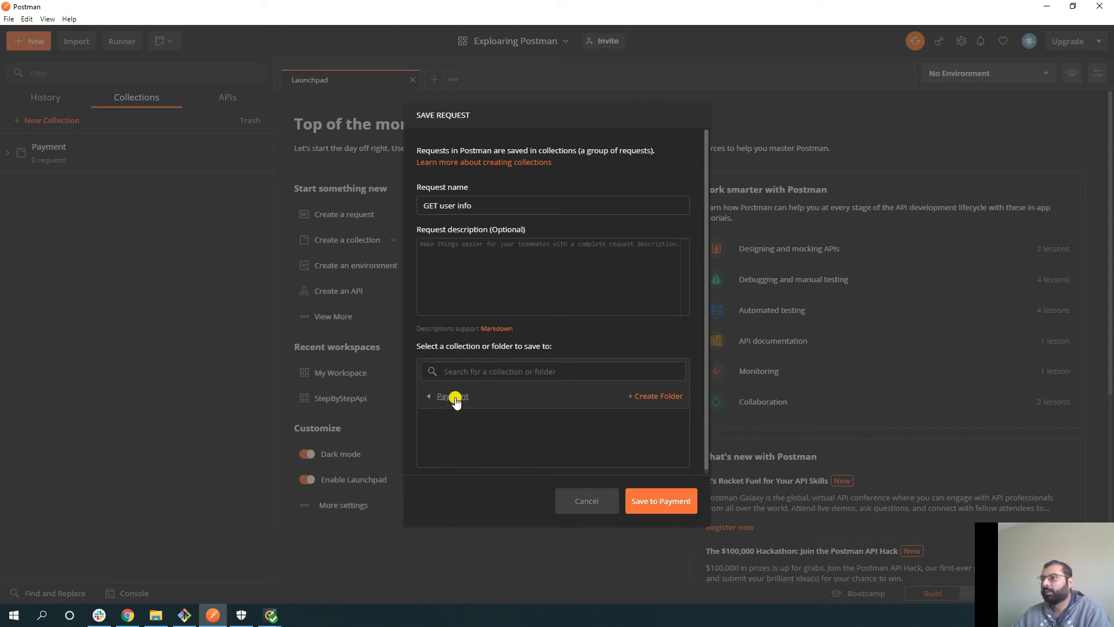
click(659, 507)
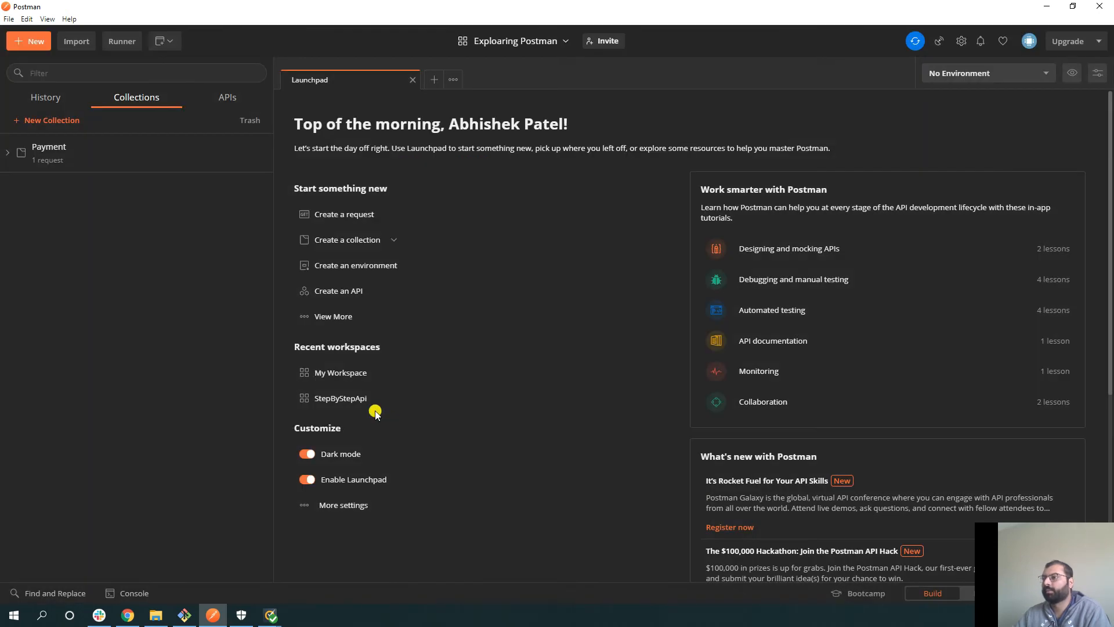
click(8, 152)
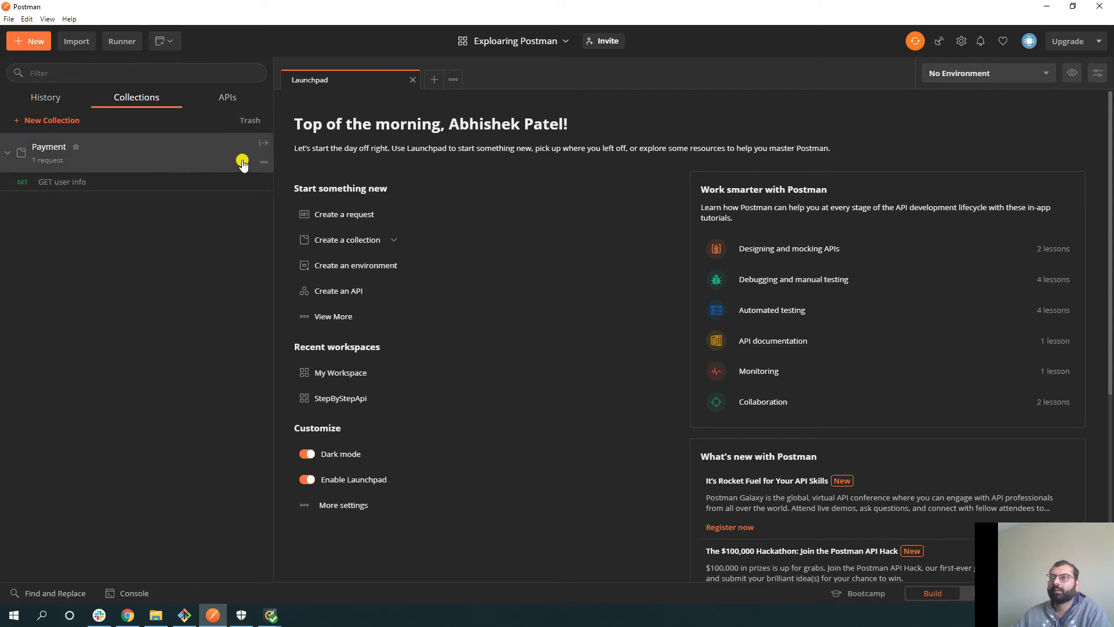
- Add a request named 'POST payment info' to the Payment collection and open it
click(264, 166)
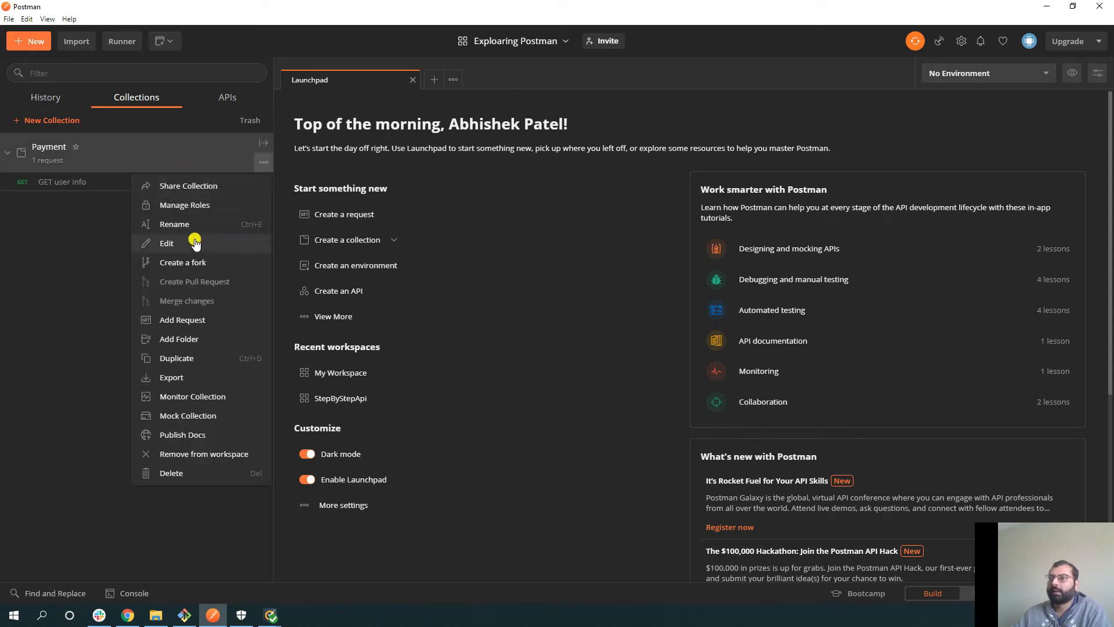
click(187, 320)
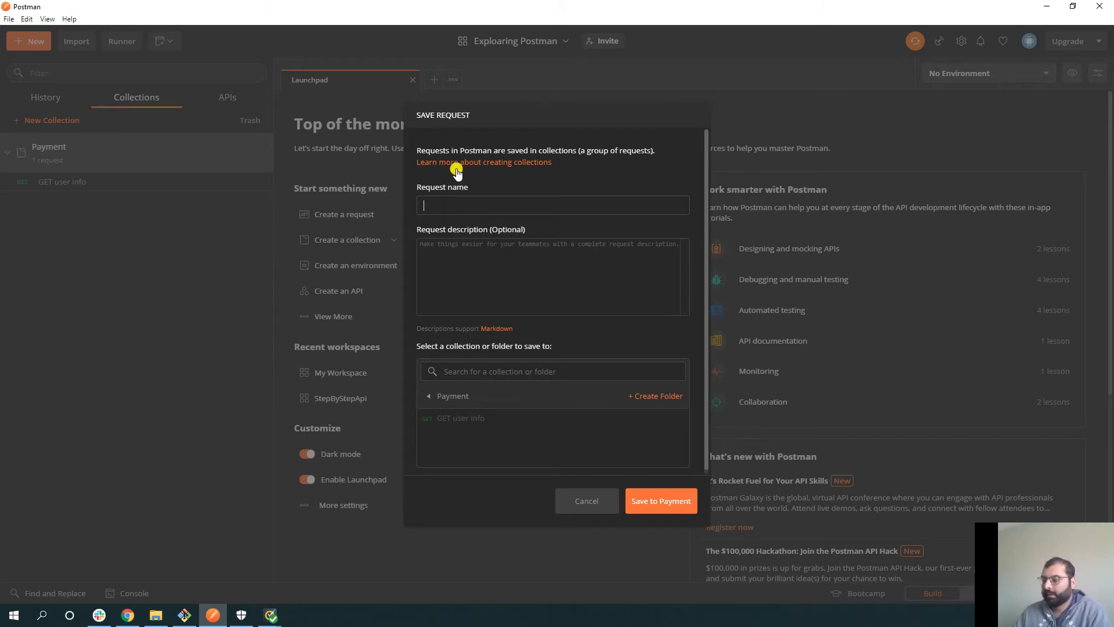
text(Post)
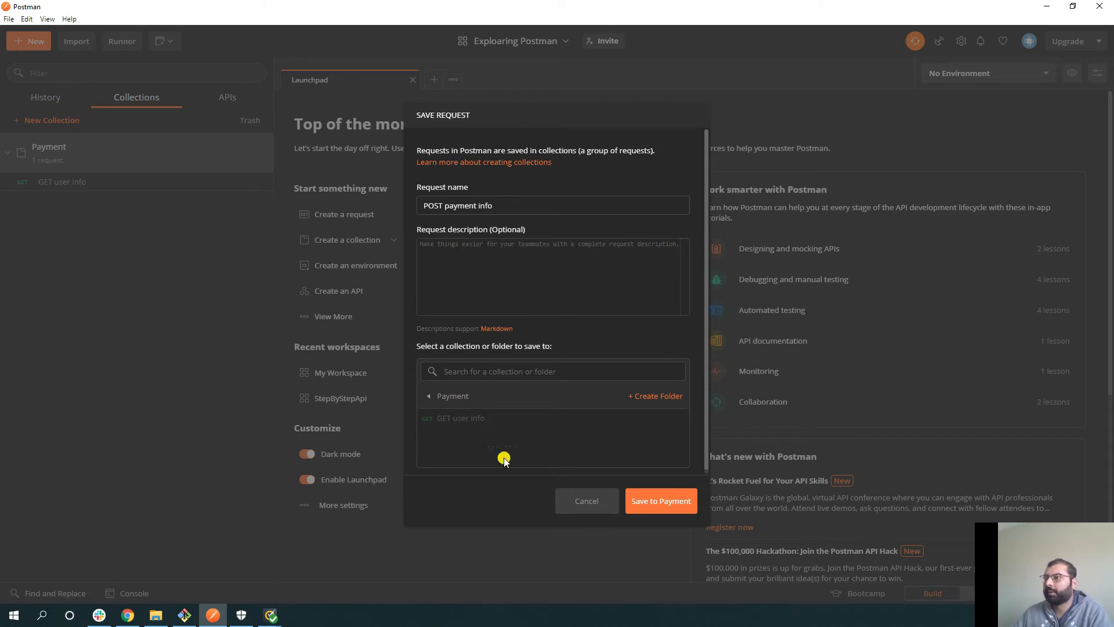
click(639, 507)
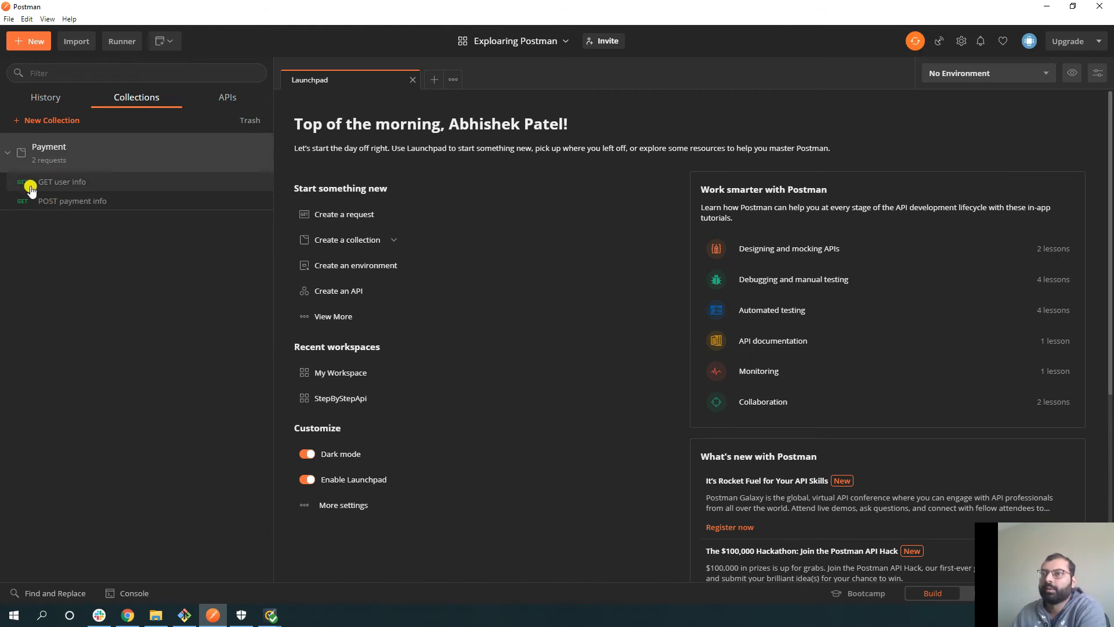
click(20, 204)
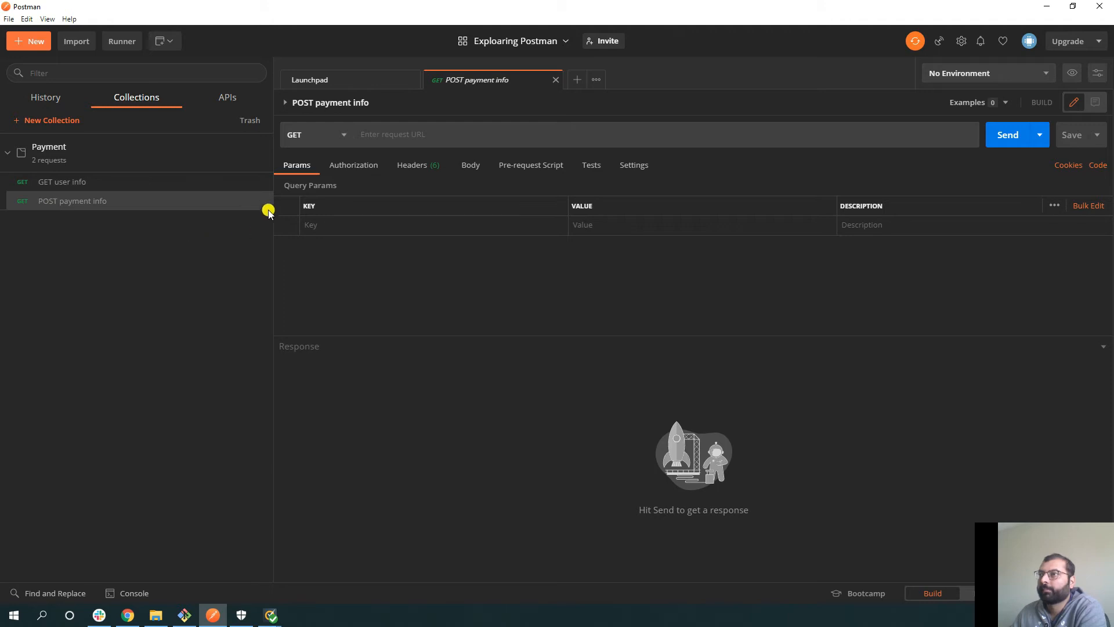
- Change POST payment info's method from GET to POST and save it
click(342, 139)
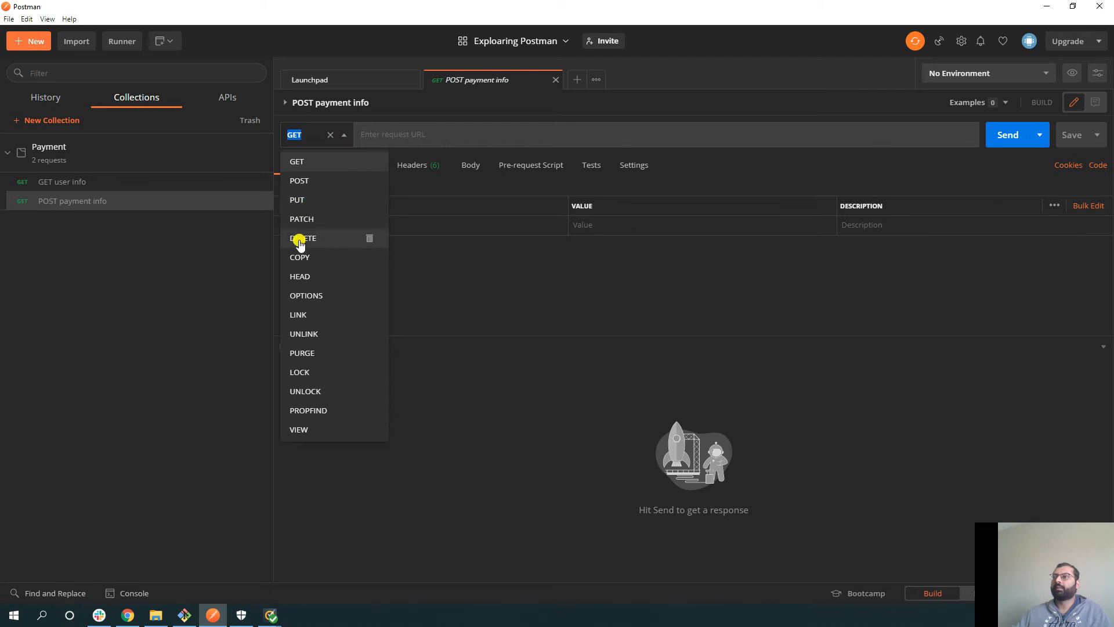
click(300, 185)
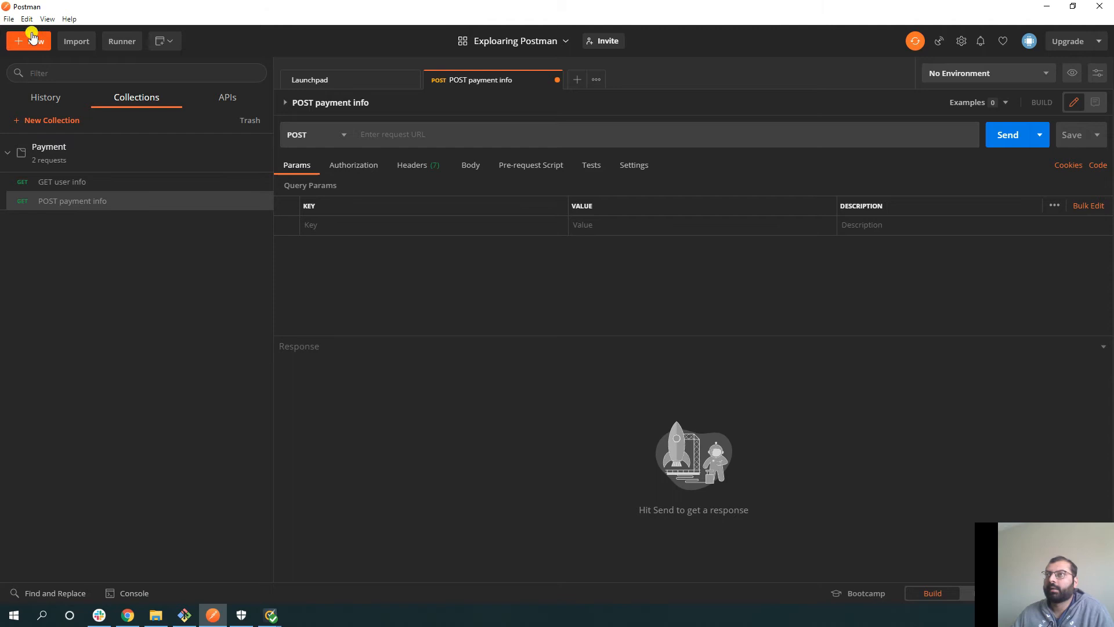
click(8, 18)
click(104, 263)
key(ctrl+s)
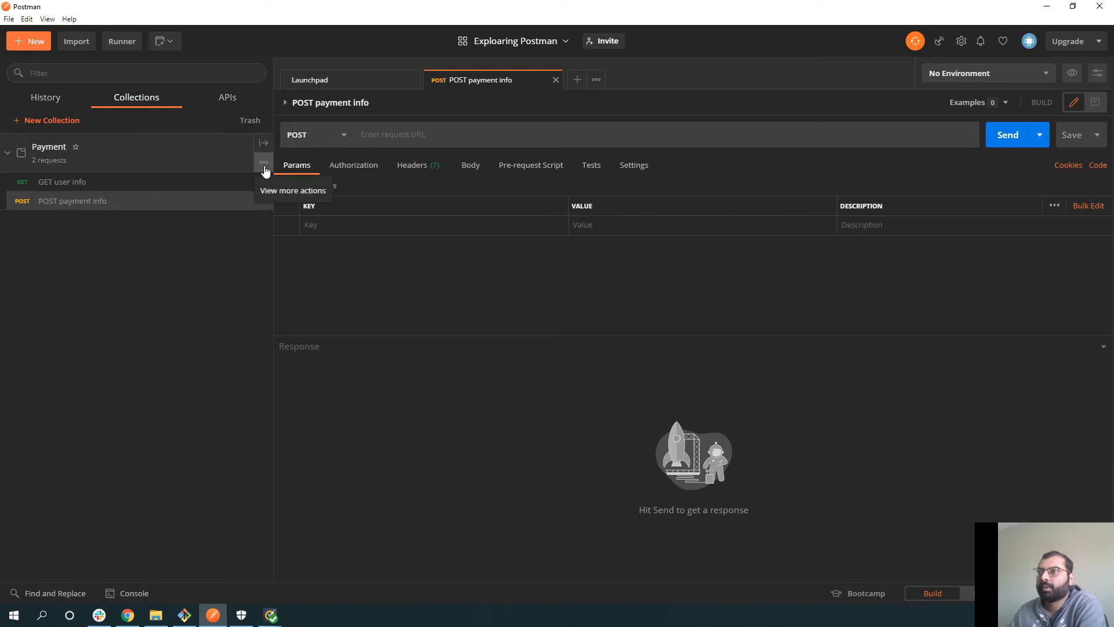
- Create folder 'GET' described 'All the get requests.' in Payment, then drag GET user info into it
click(261, 162)
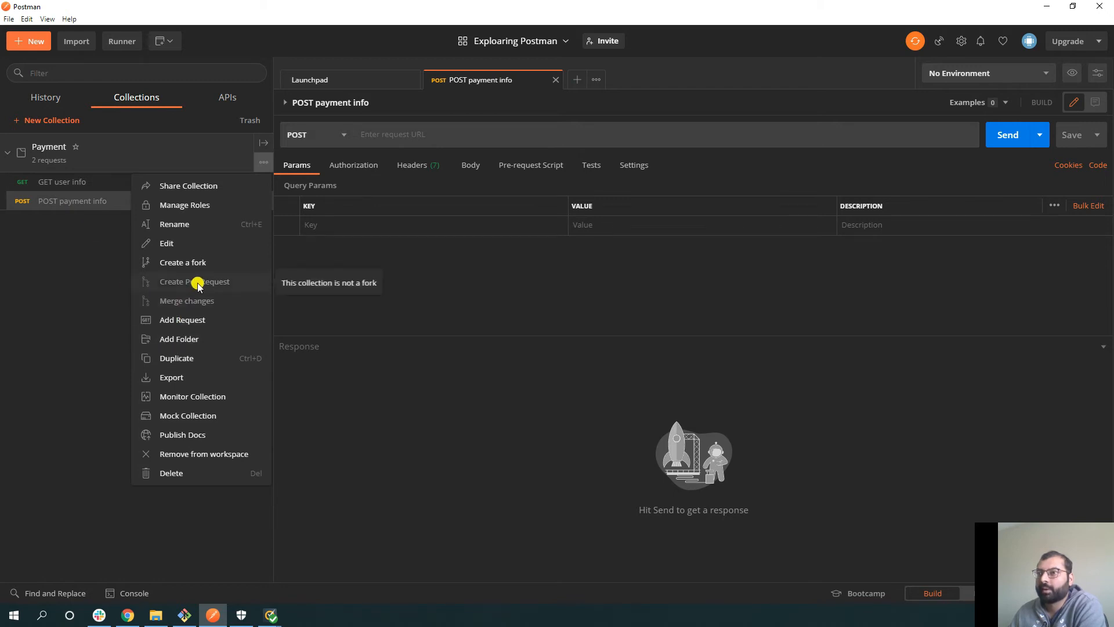
click(191, 340)
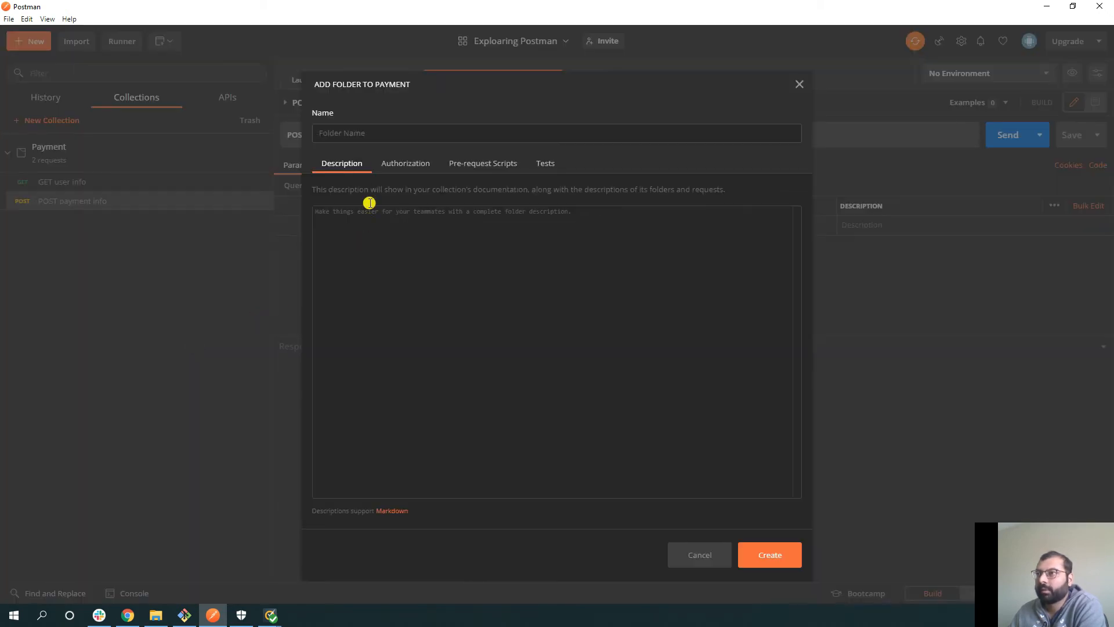
text(GEt)
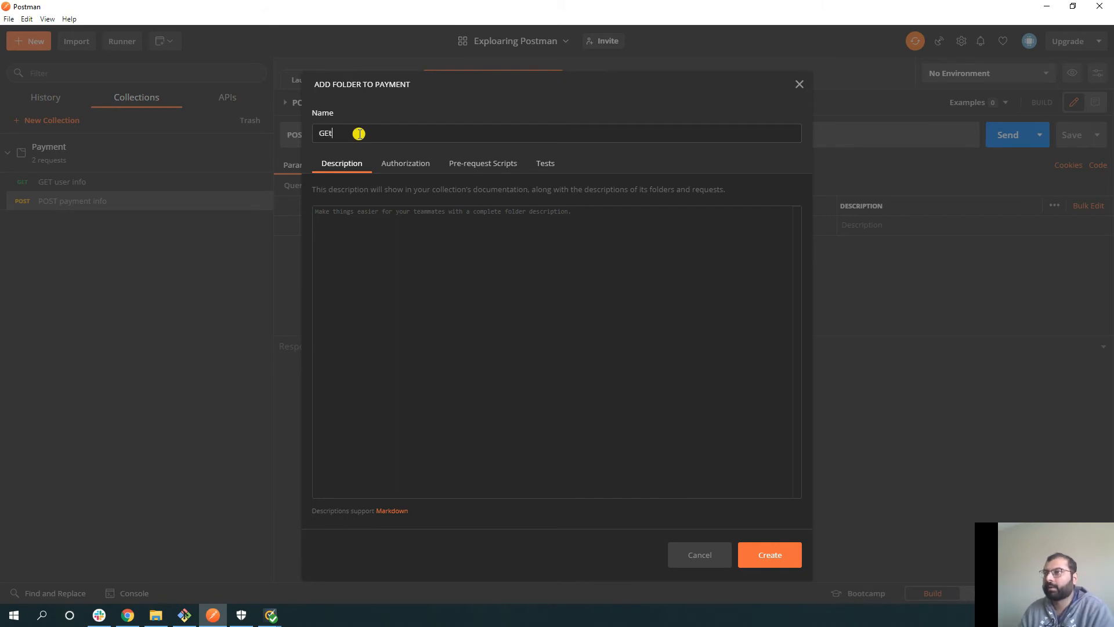
key(BackSpace)
text(T)
click(383, 296)
text(All the )
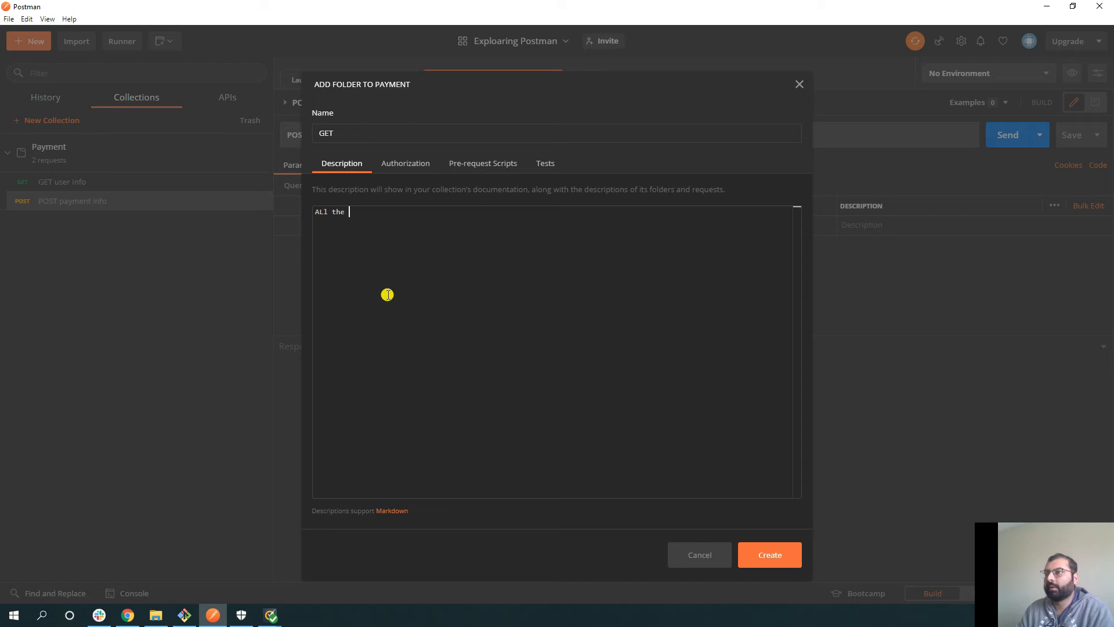
text(get requests.)
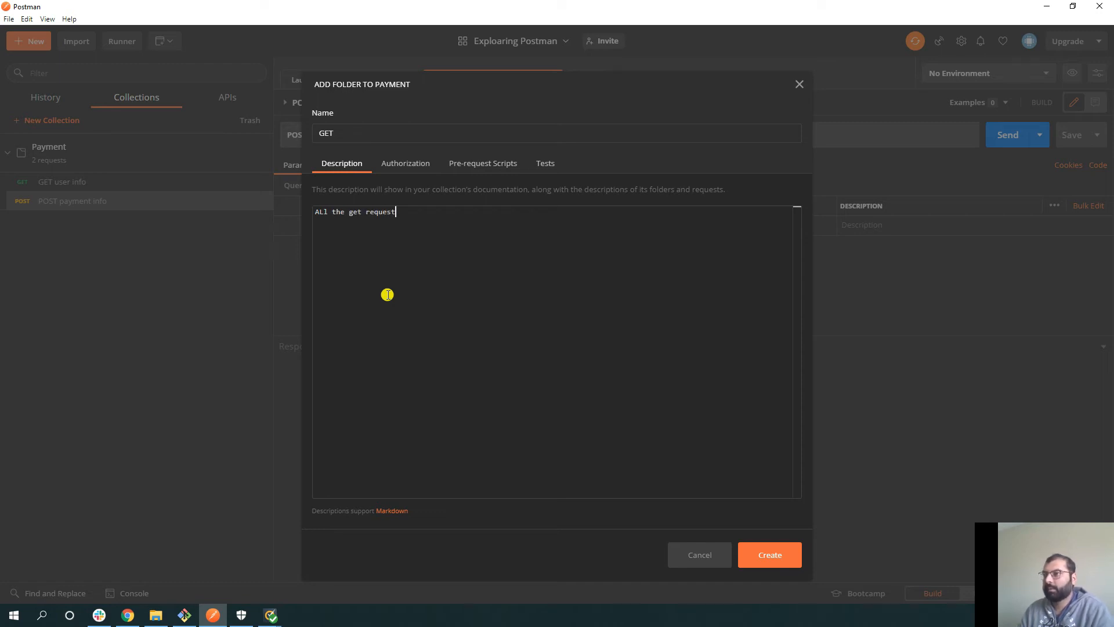
click(758, 555)
drag(50, 207, 64, 183)
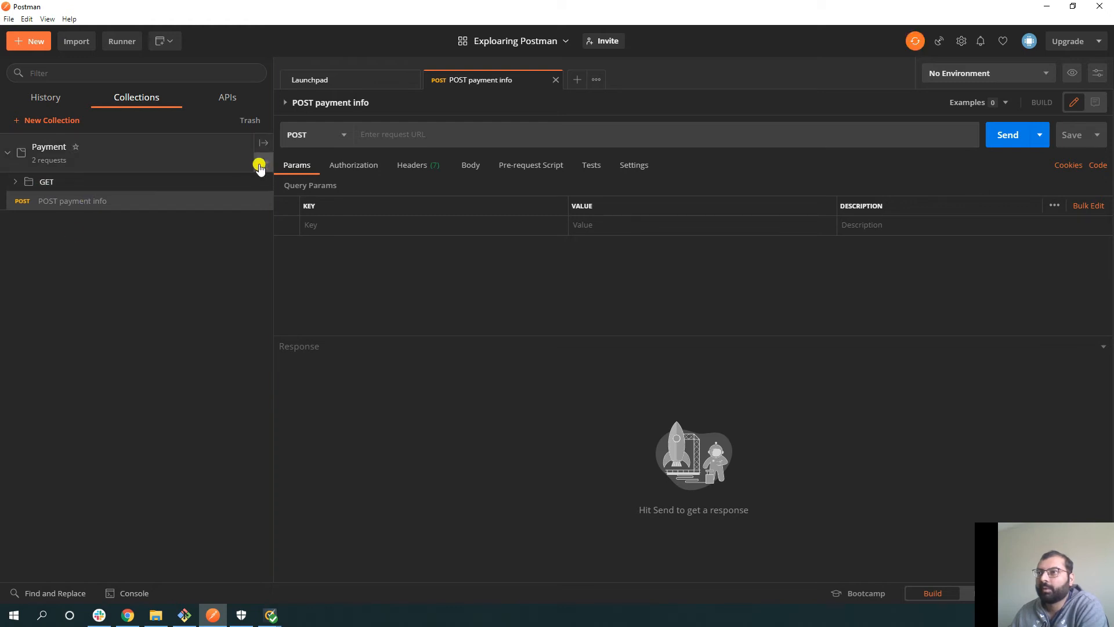
click(263, 163)
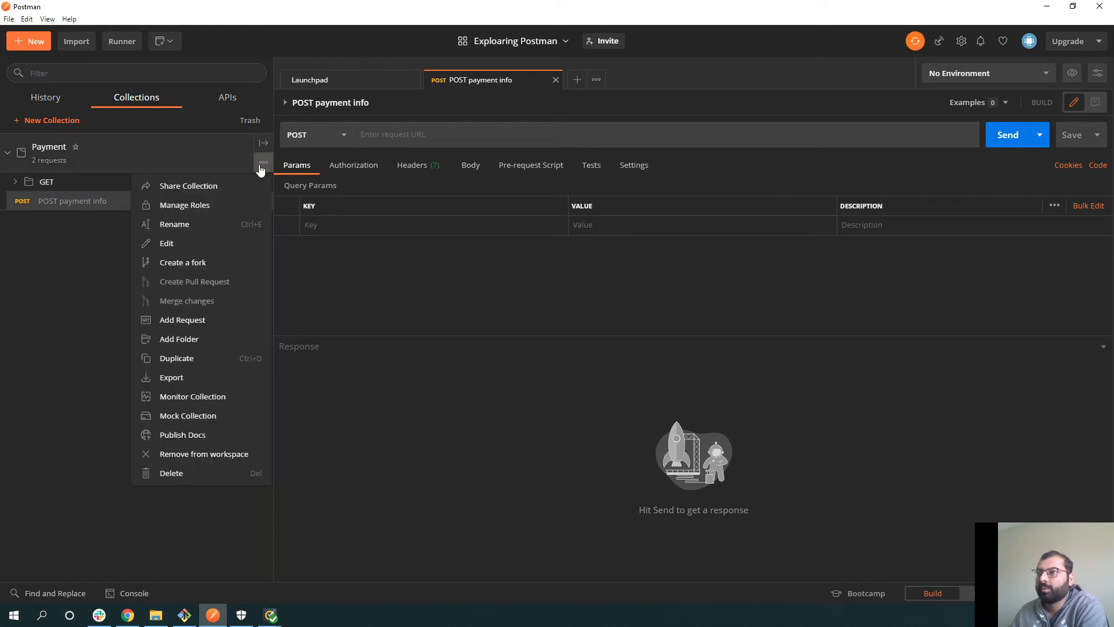
- Create a 'POST' folder holding POST payment info, then open GET user info from the GET folder
click(207, 348)
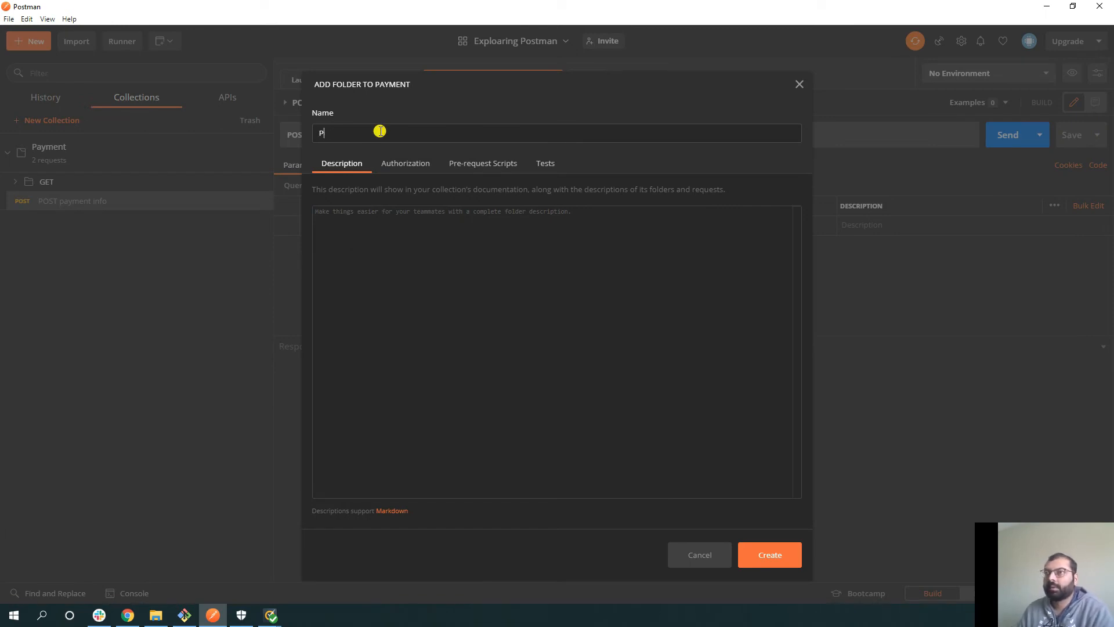
text(POST)
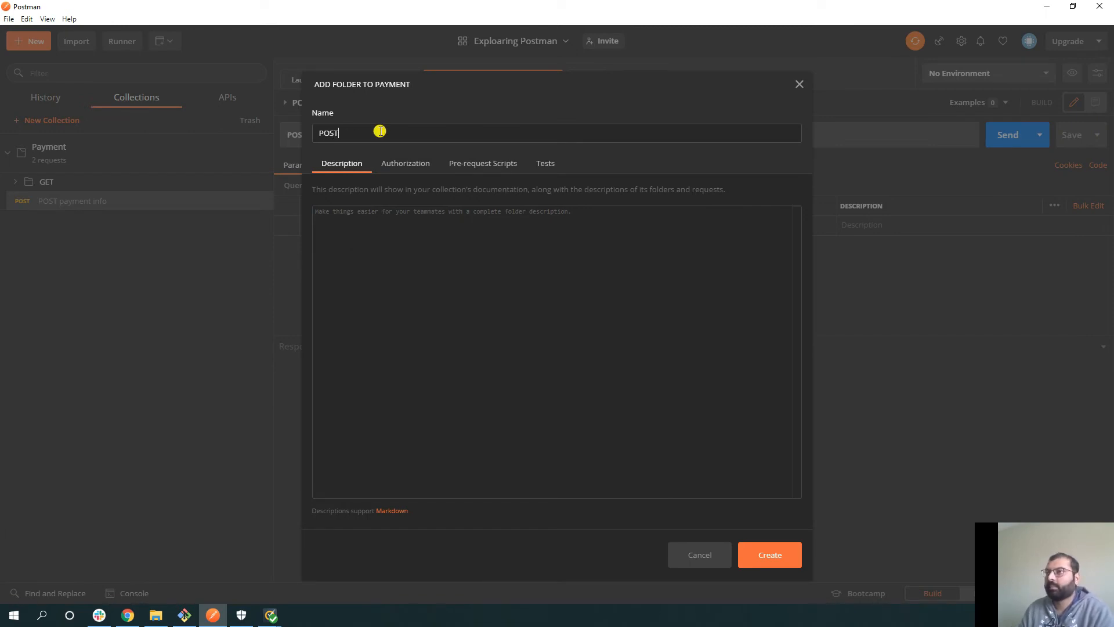
click(775, 559)
drag(67, 226, 89, 204)
click(13, 201)
click(16, 201)
click(15, 181)
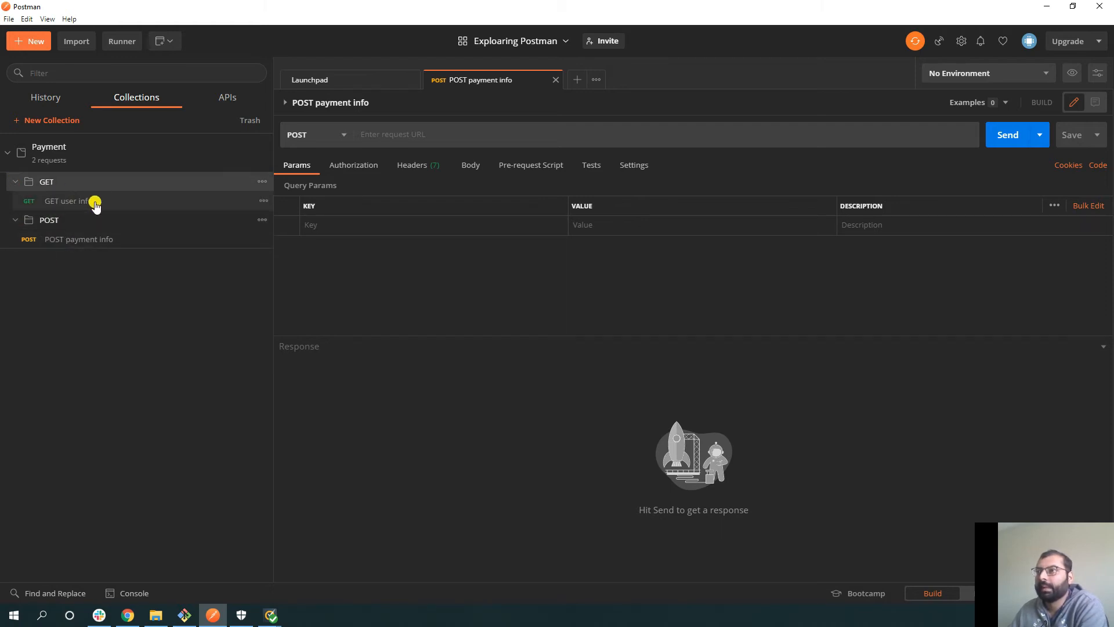
click(57, 200)
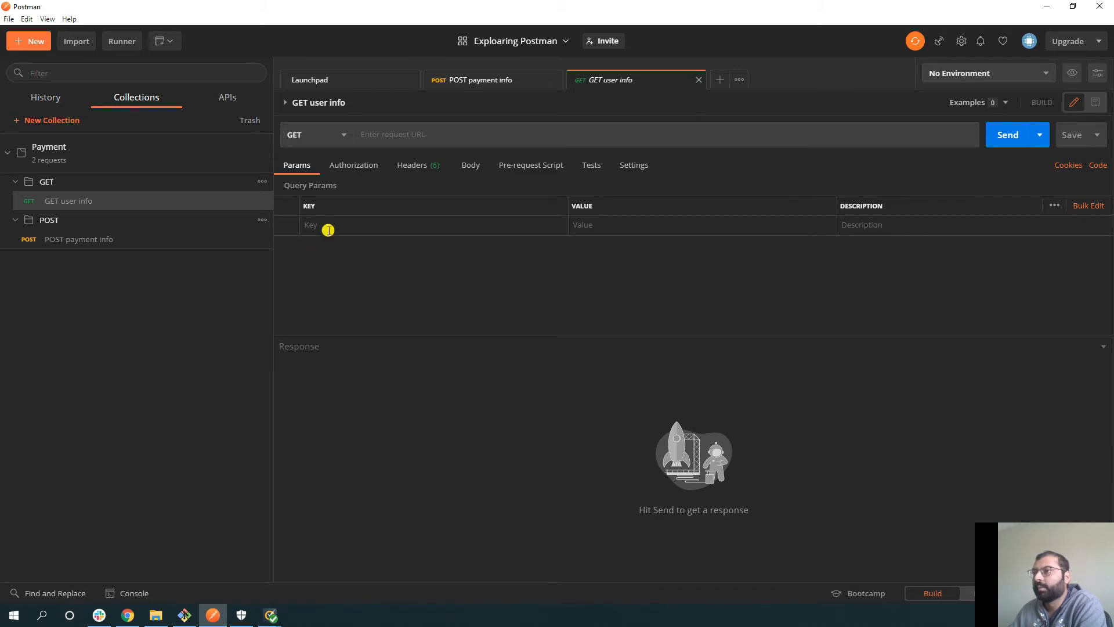
click(346, 169)
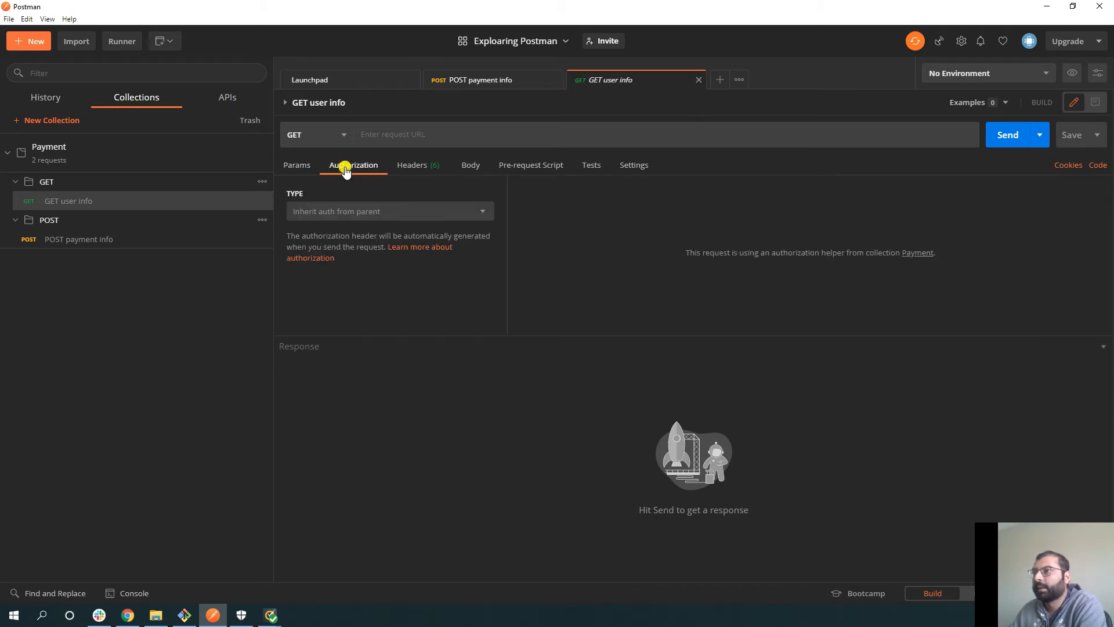
click(350, 213)
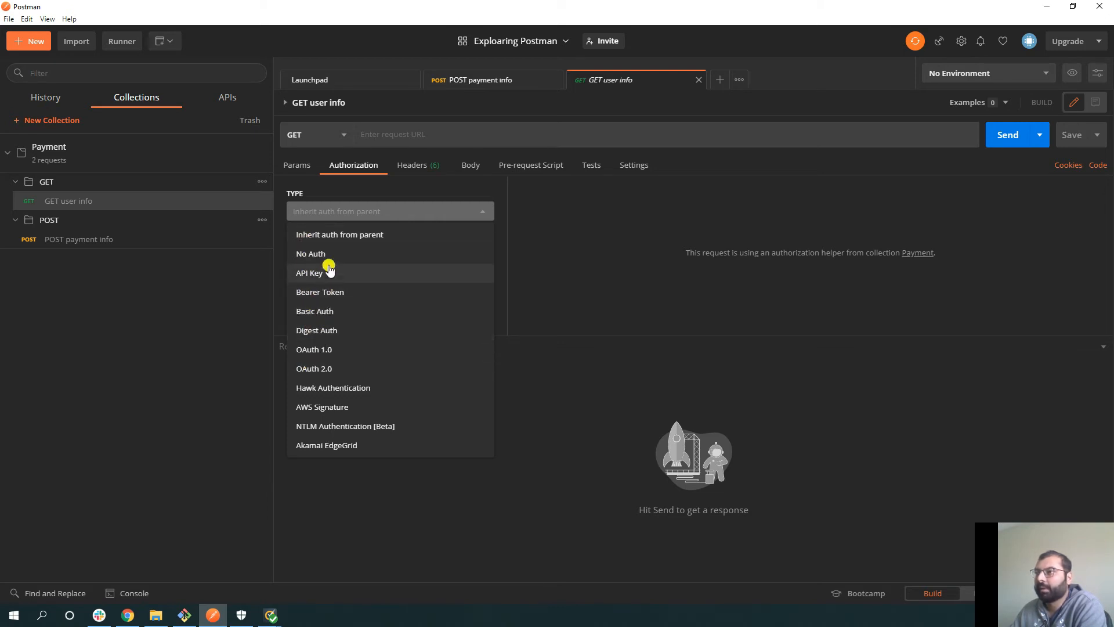
click(356, 187)
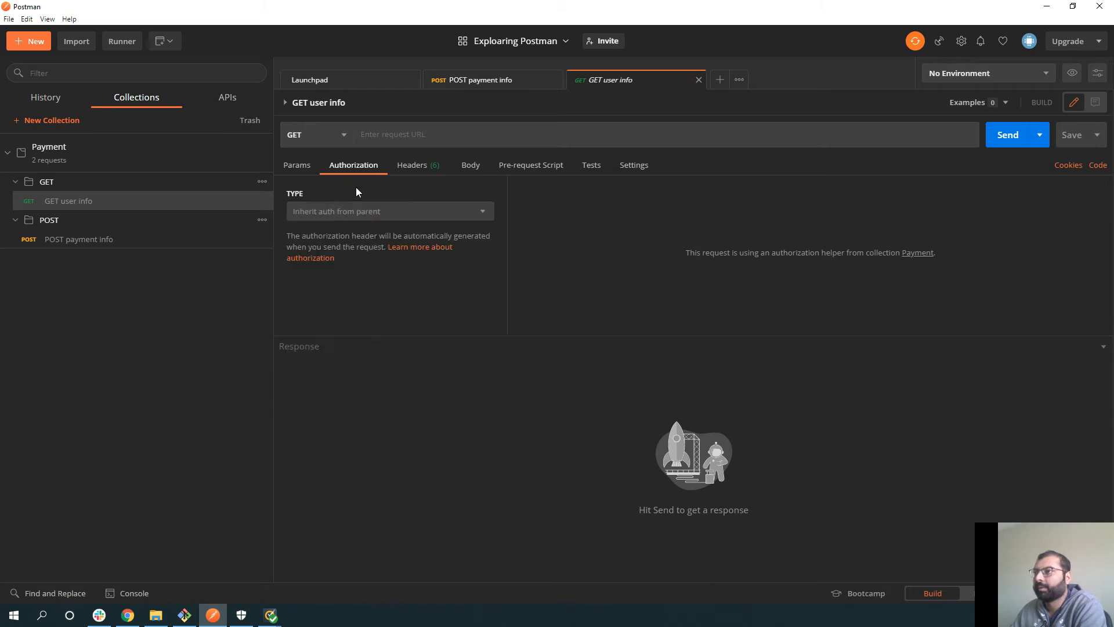
click(406, 168)
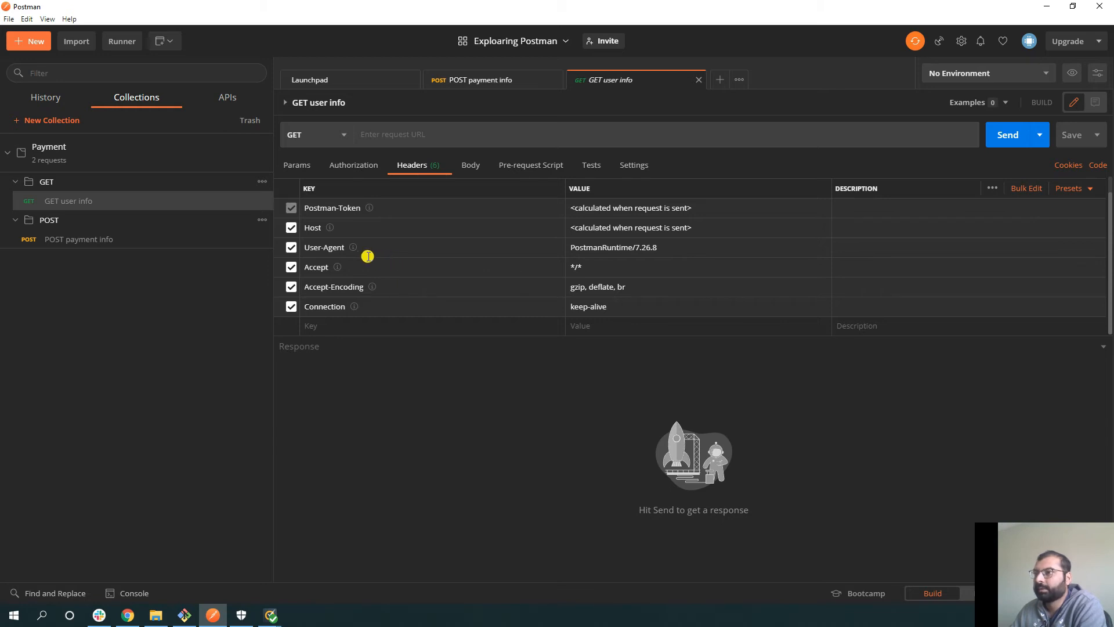
mouse_move(354, 250)
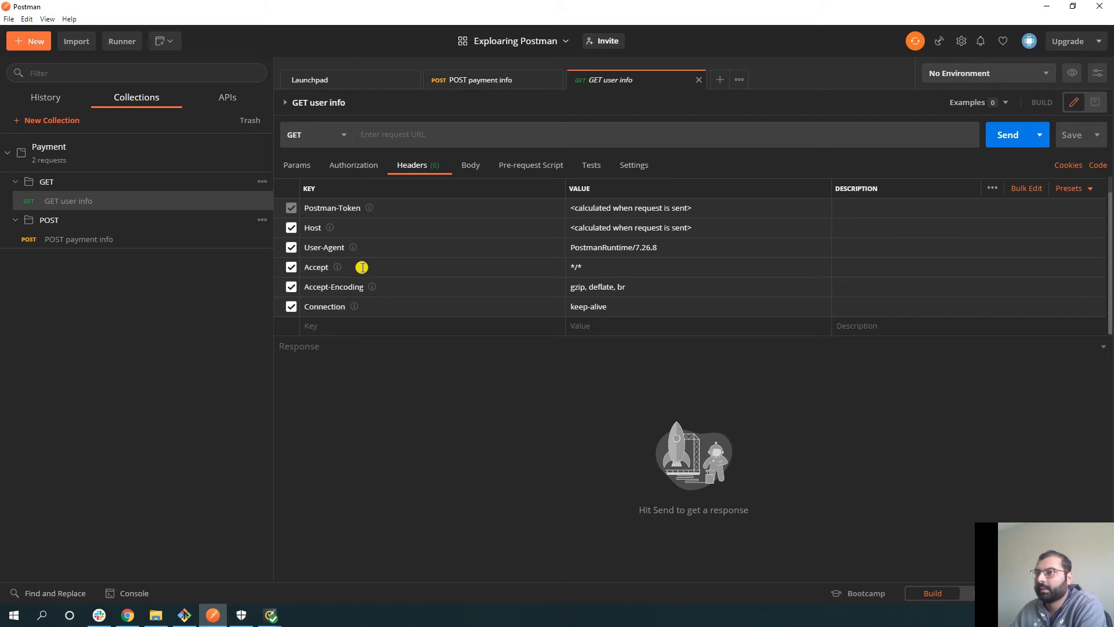
mouse_move(339, 271)
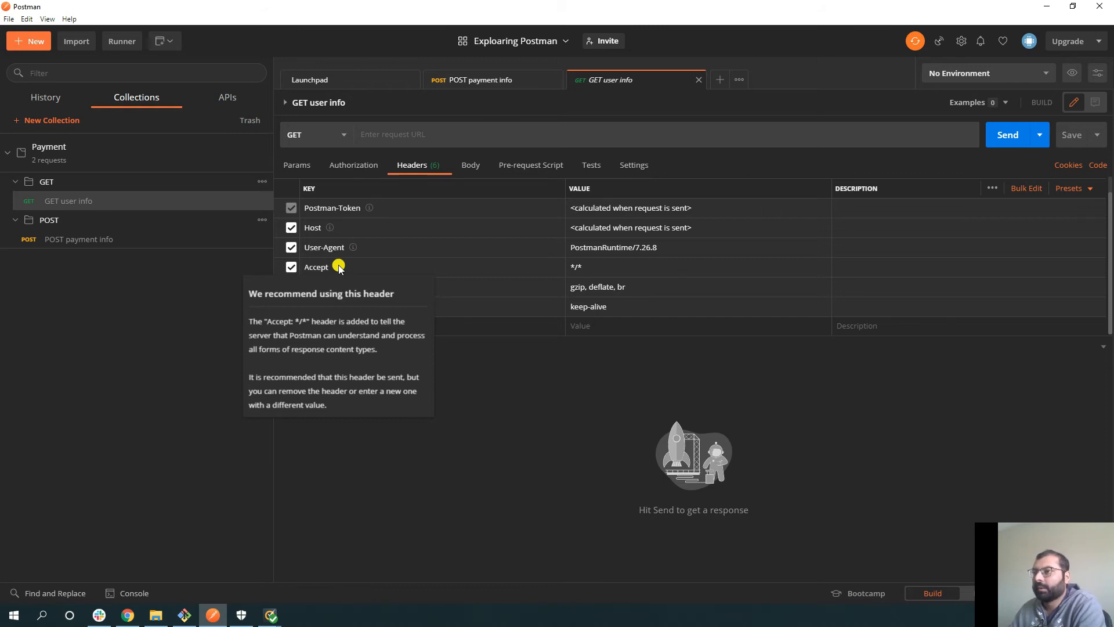
click(467, 166)
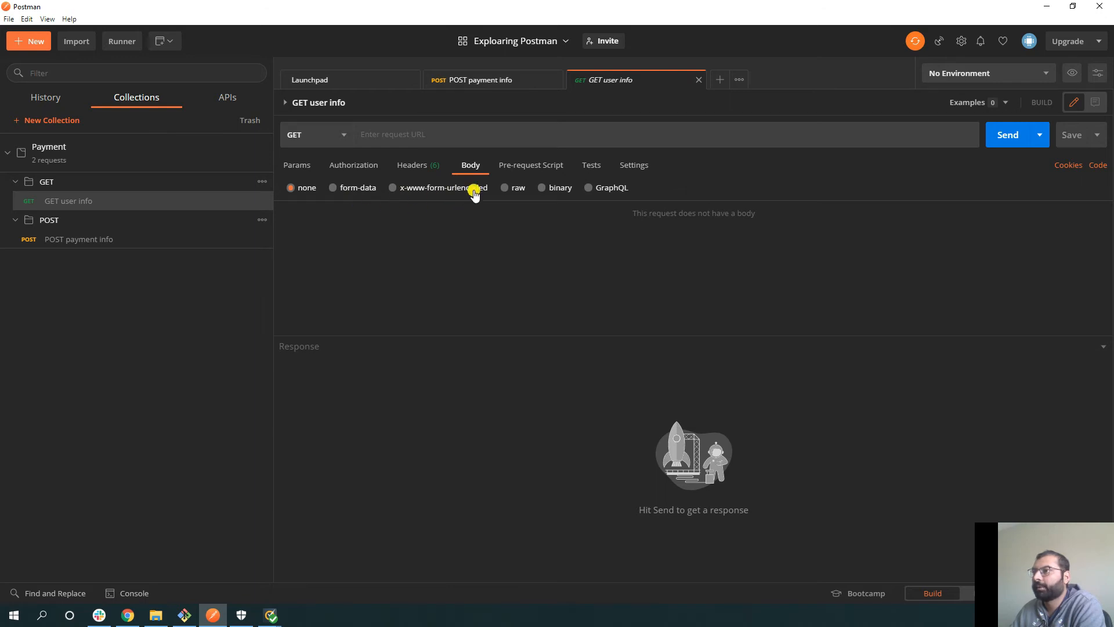
click(508, 168)
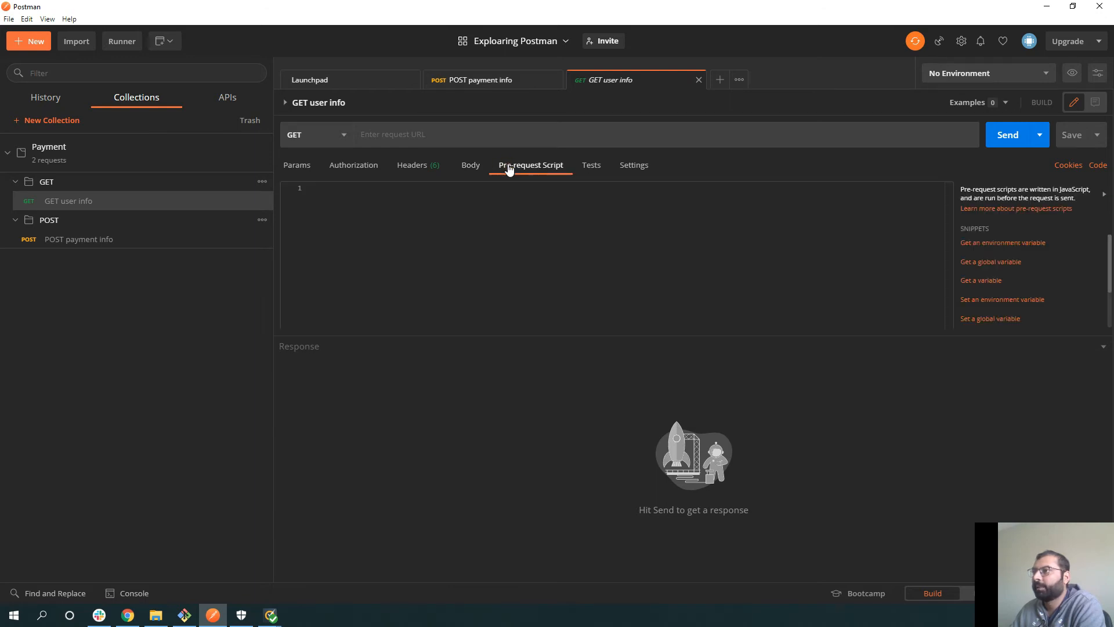
right_click(508, 225)
click(472, 229)
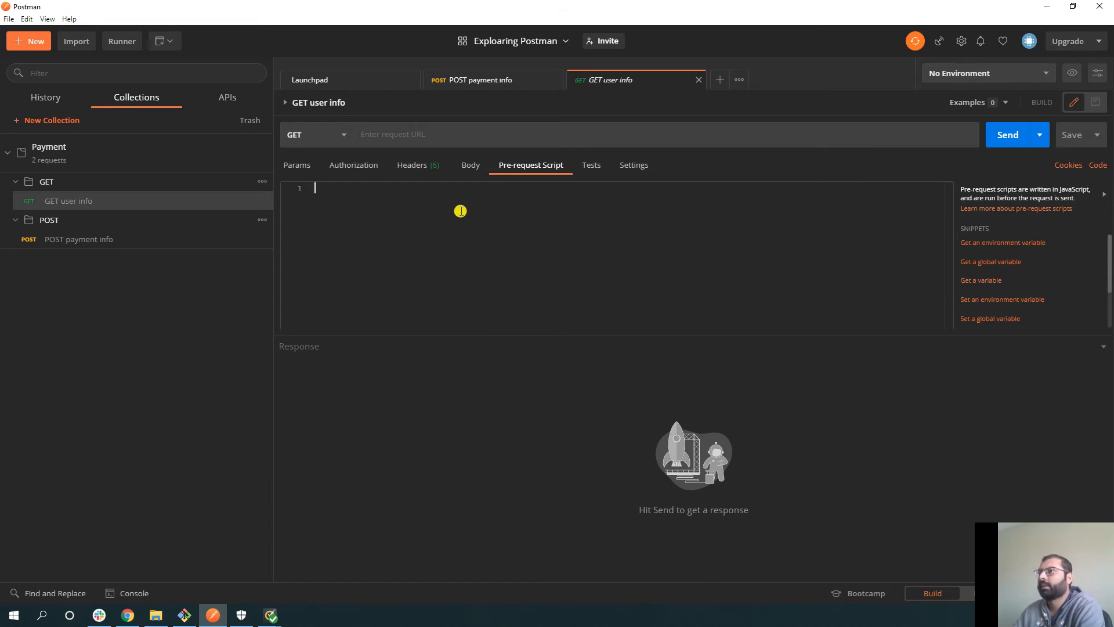
click(587, 167)
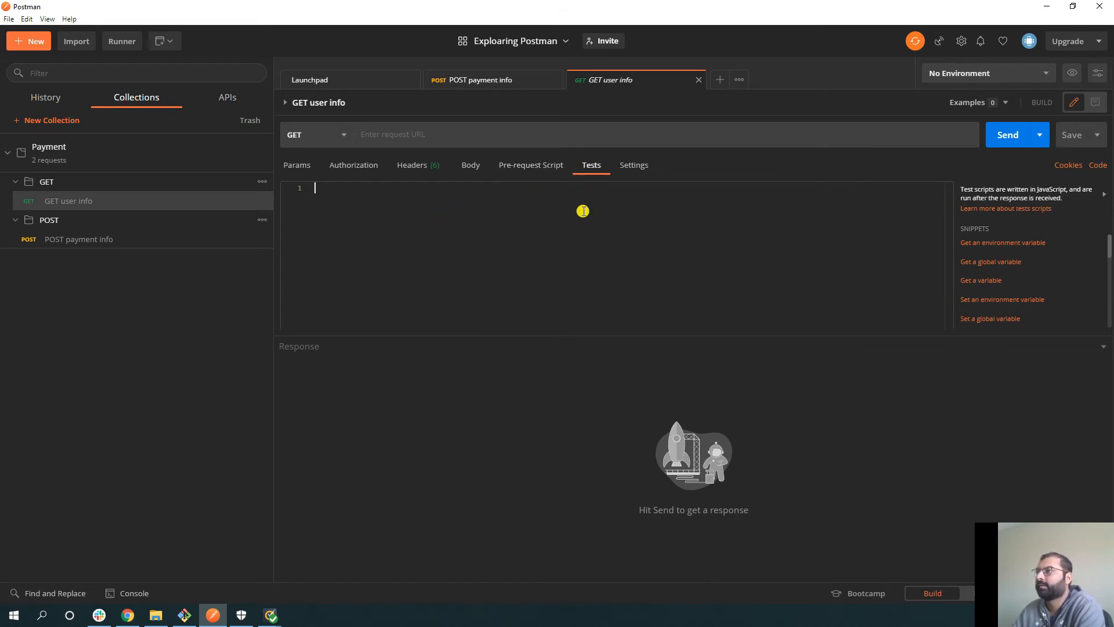
click(625, 168)
scroll(521, 232, down, 3)
scroll(522, 231, up, 3)
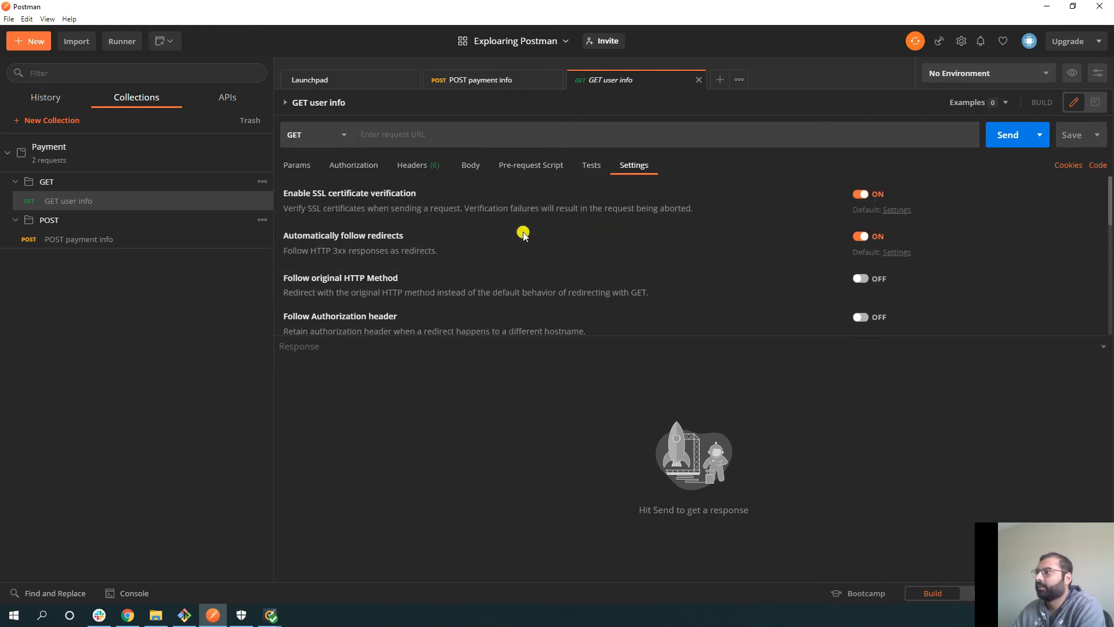
click(588, 170)
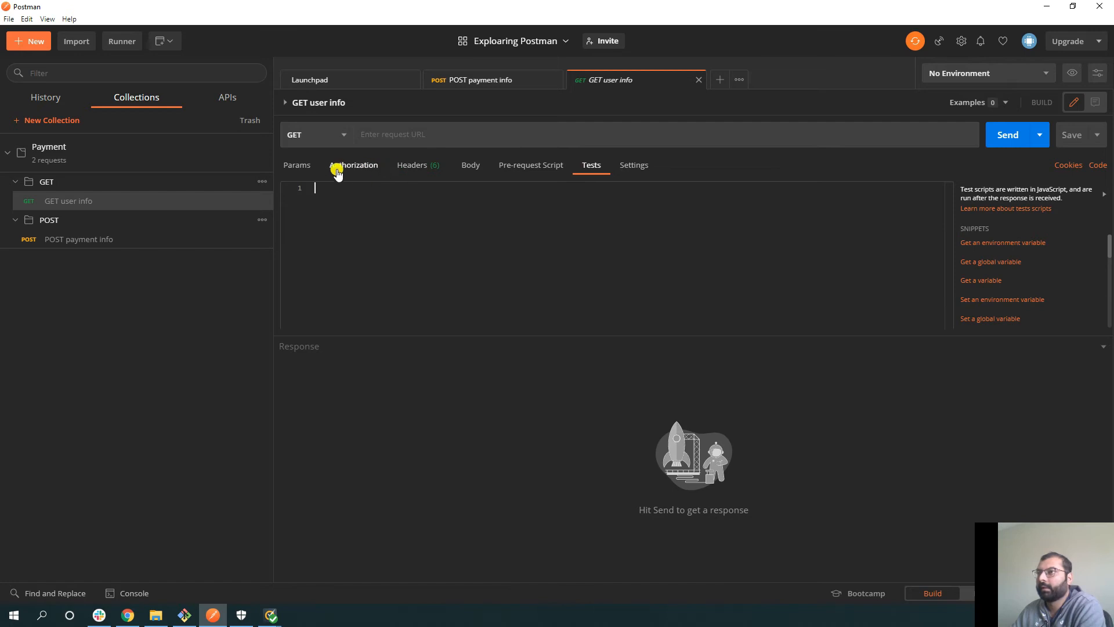
click(306, 167)
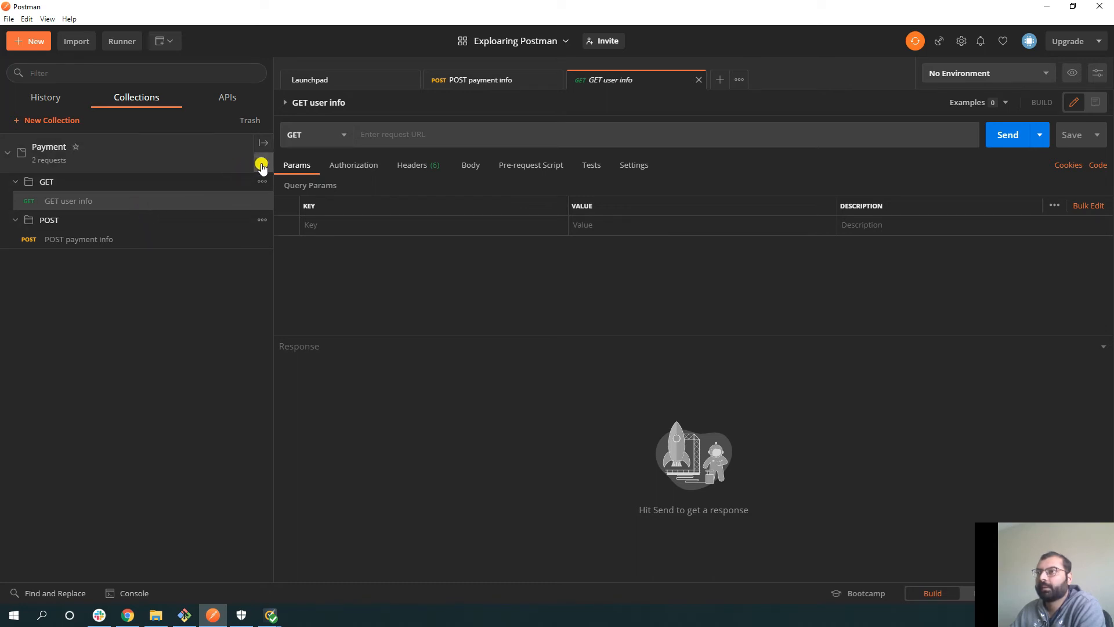
click(264, 165)
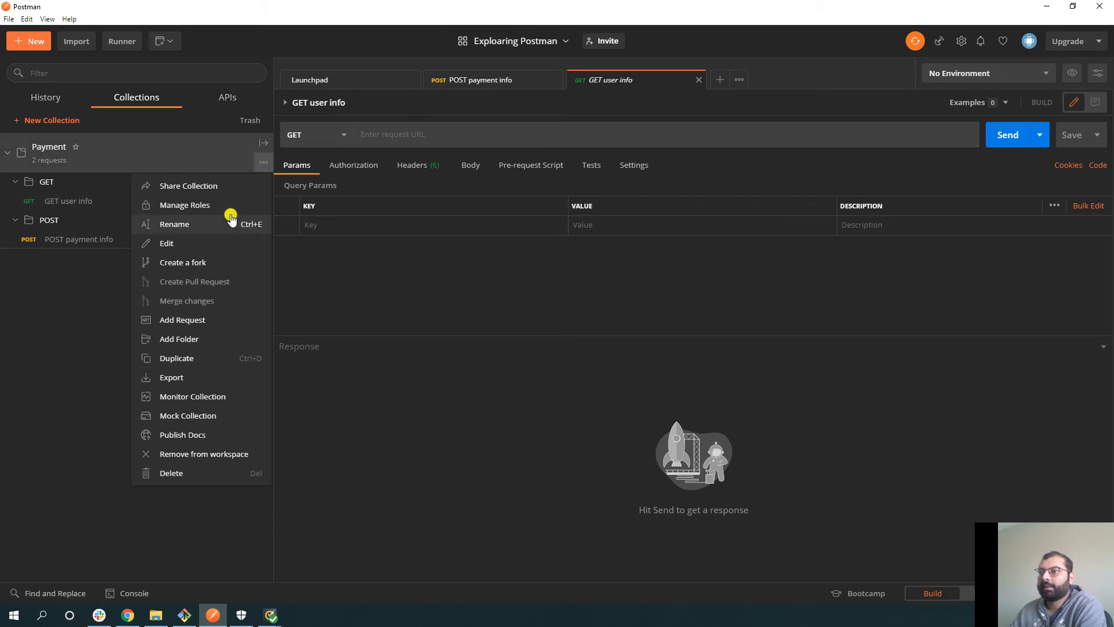
click(215, 244)
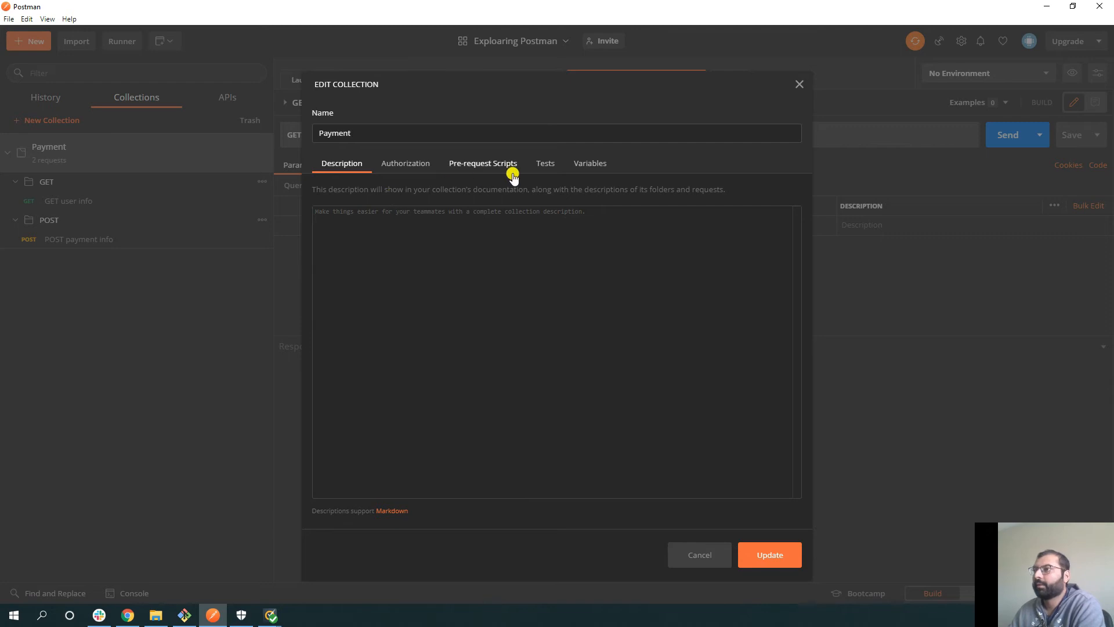
click(581, 166)
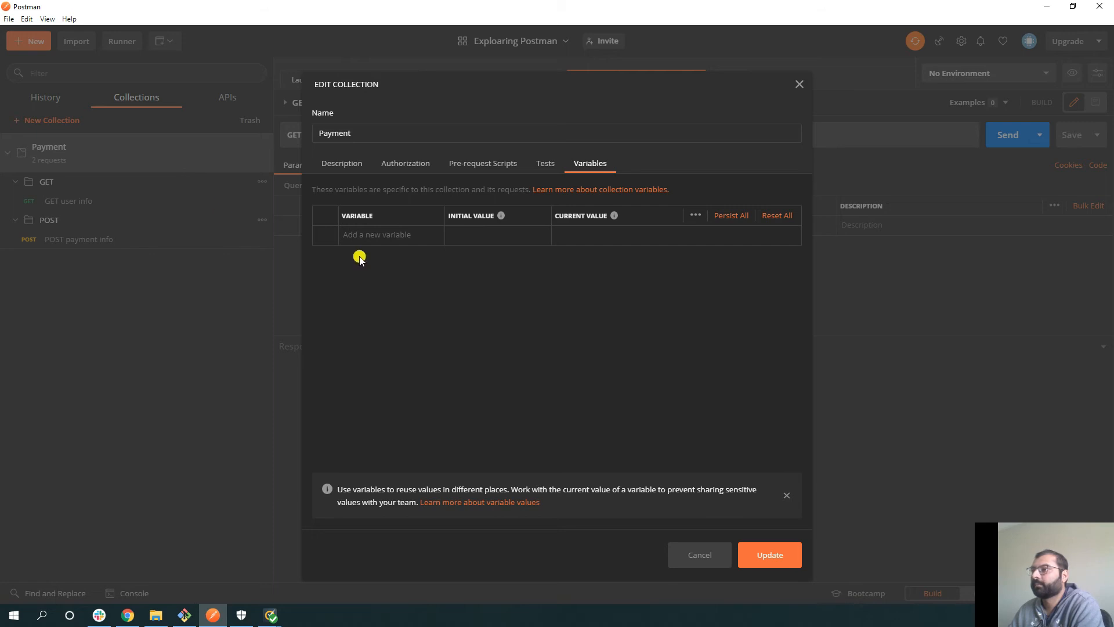
click(698, 554)
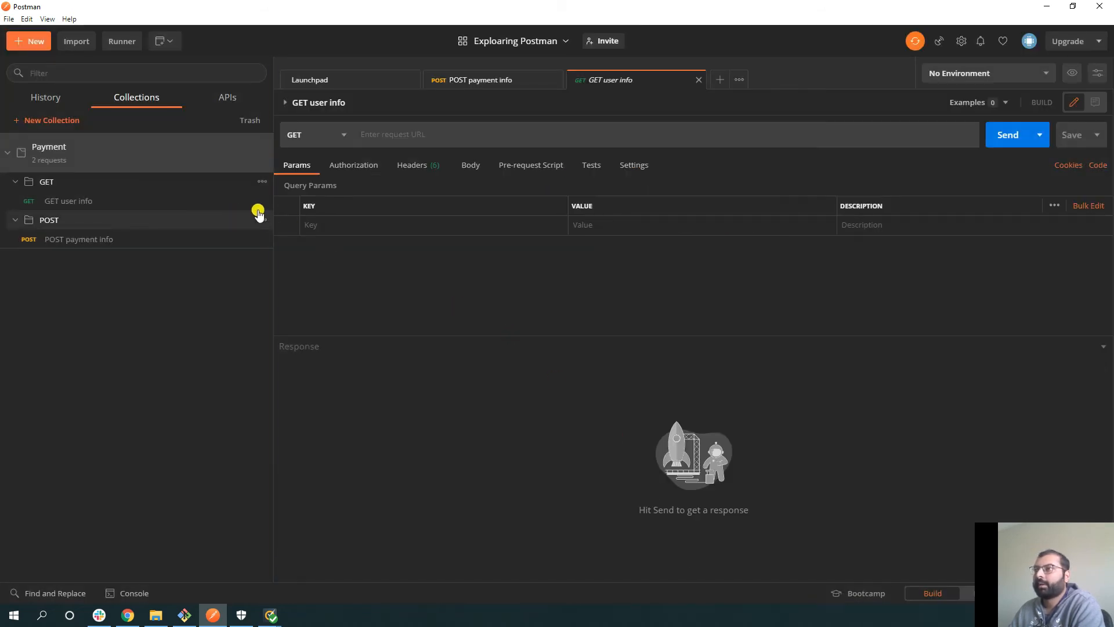
drag(275, 242, 269, 242)
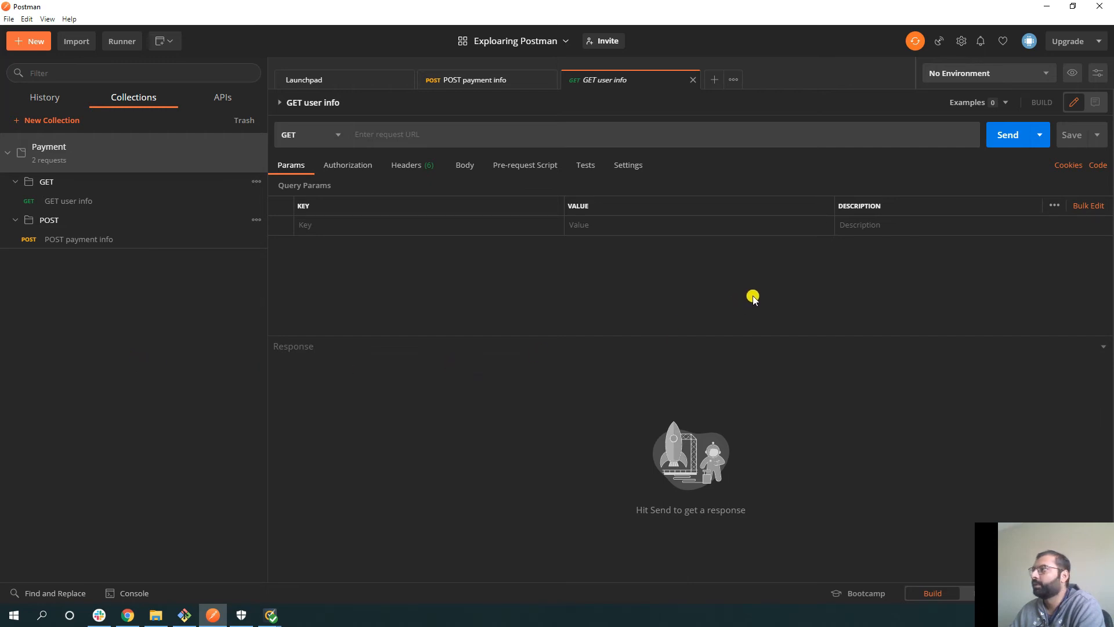
click(1071, 80)
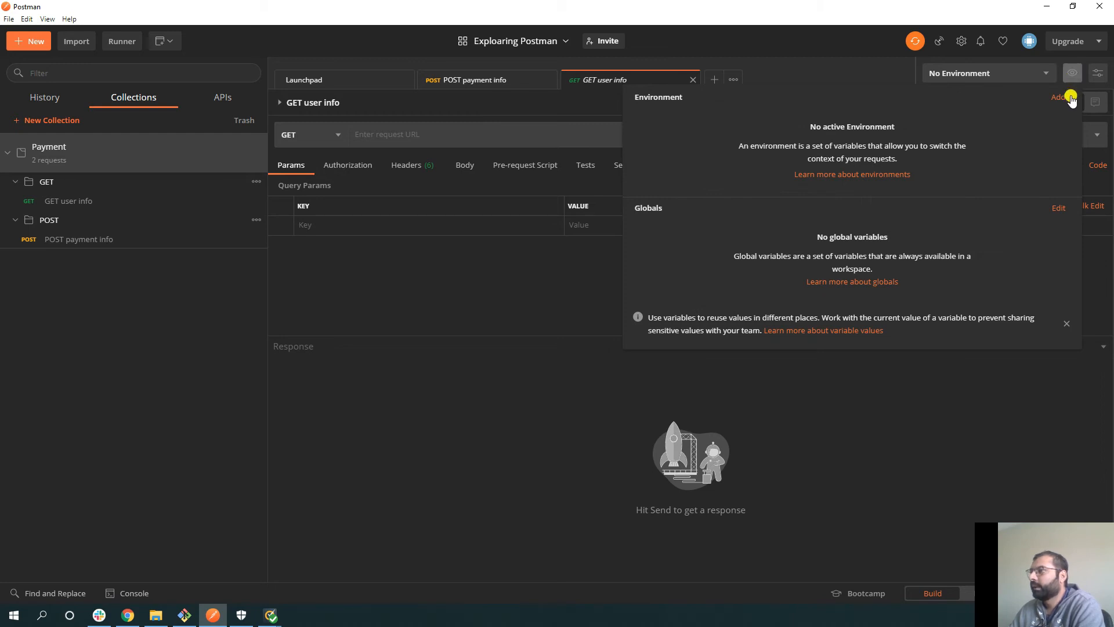
click(1058, 210)
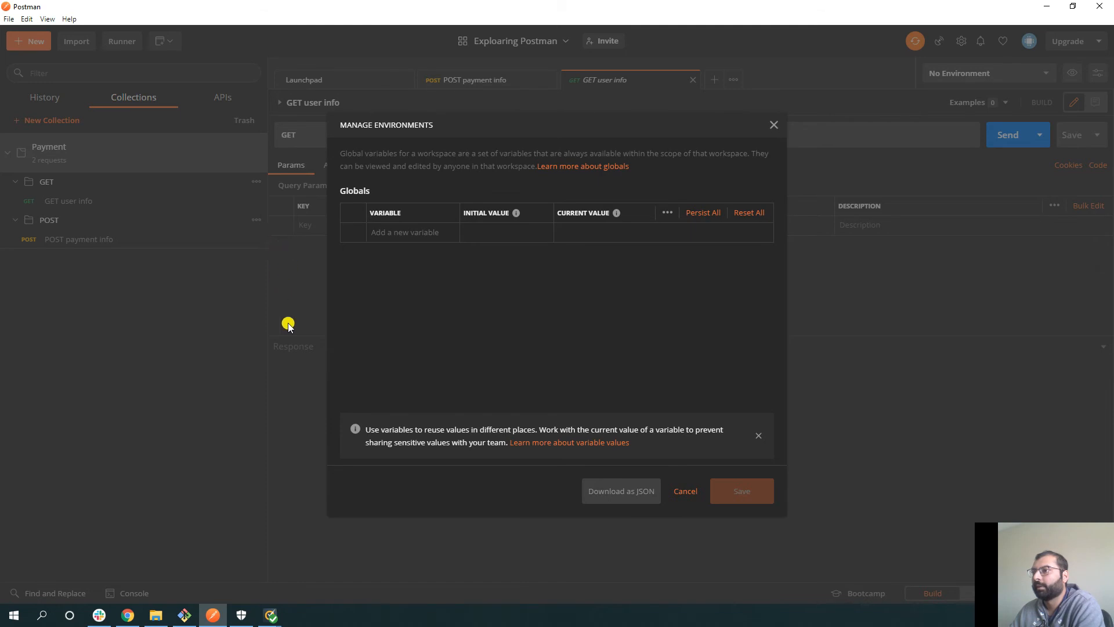
click(773, 126)
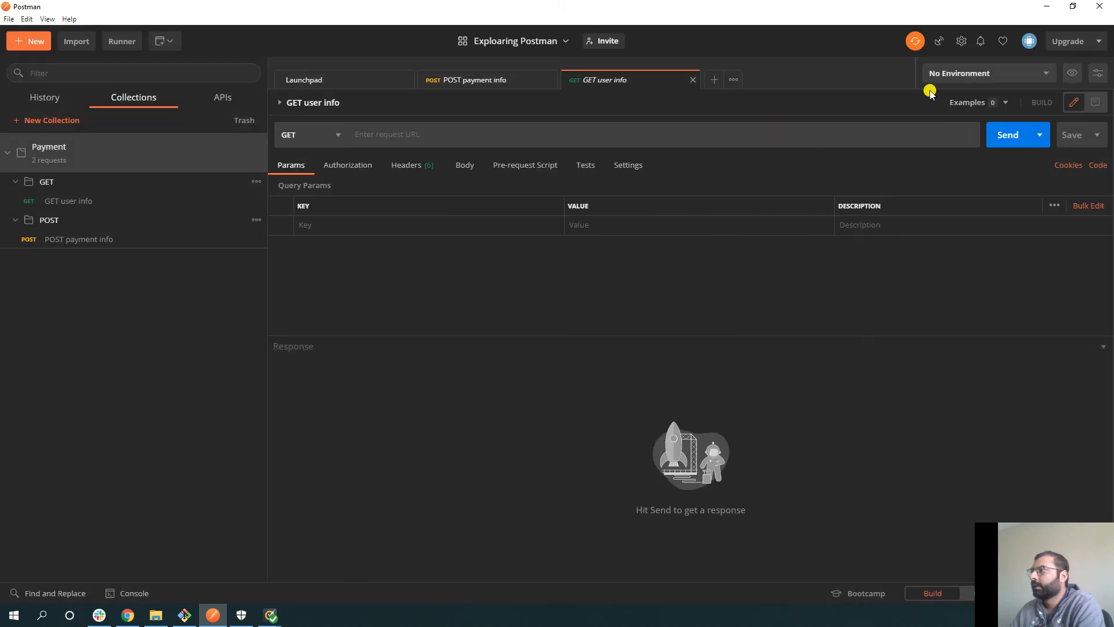
click(946, 75)
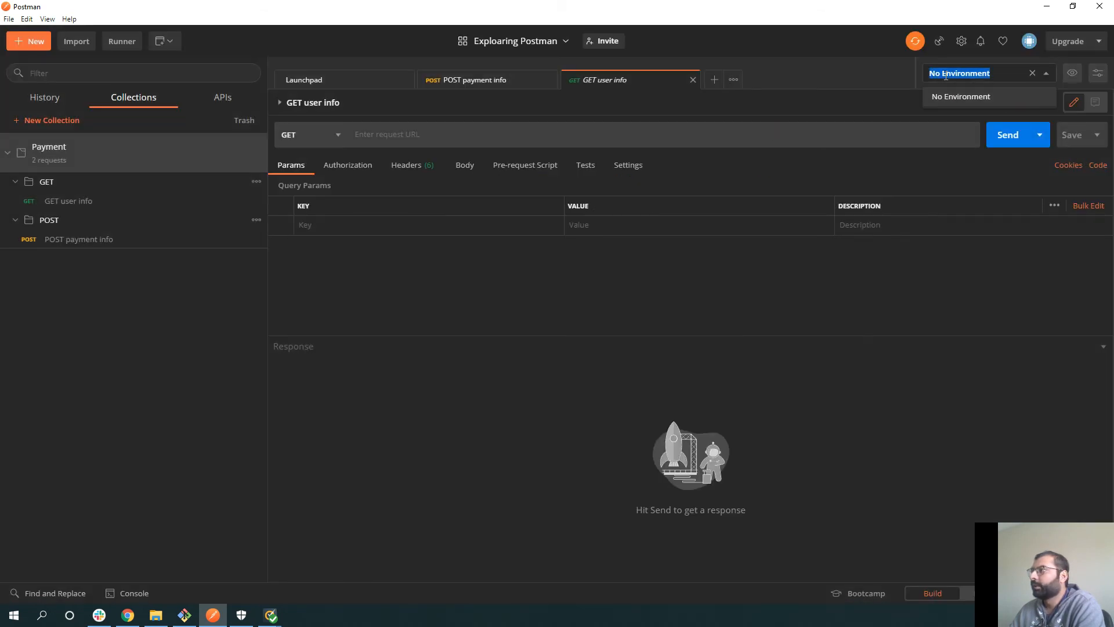
click(1072, 74)
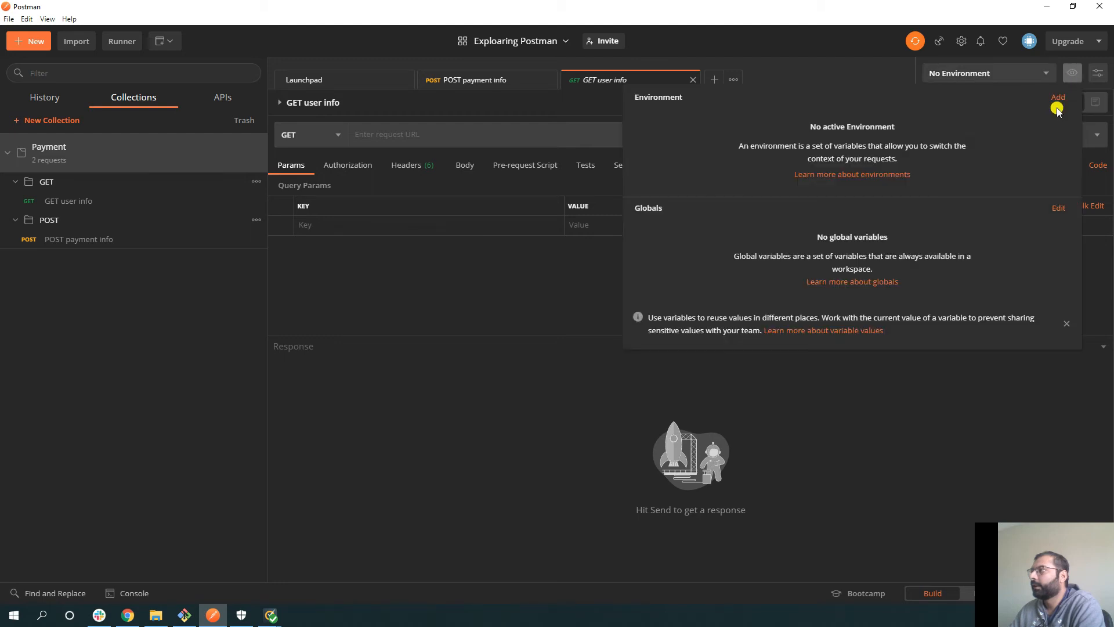
click(1058, 98)
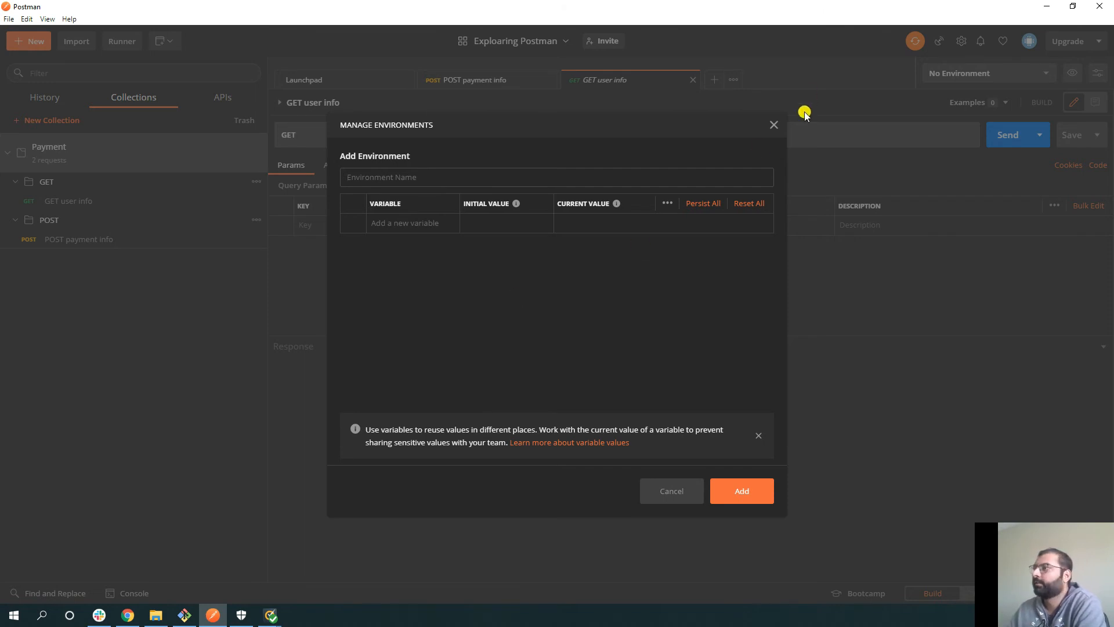
click(773, 125)
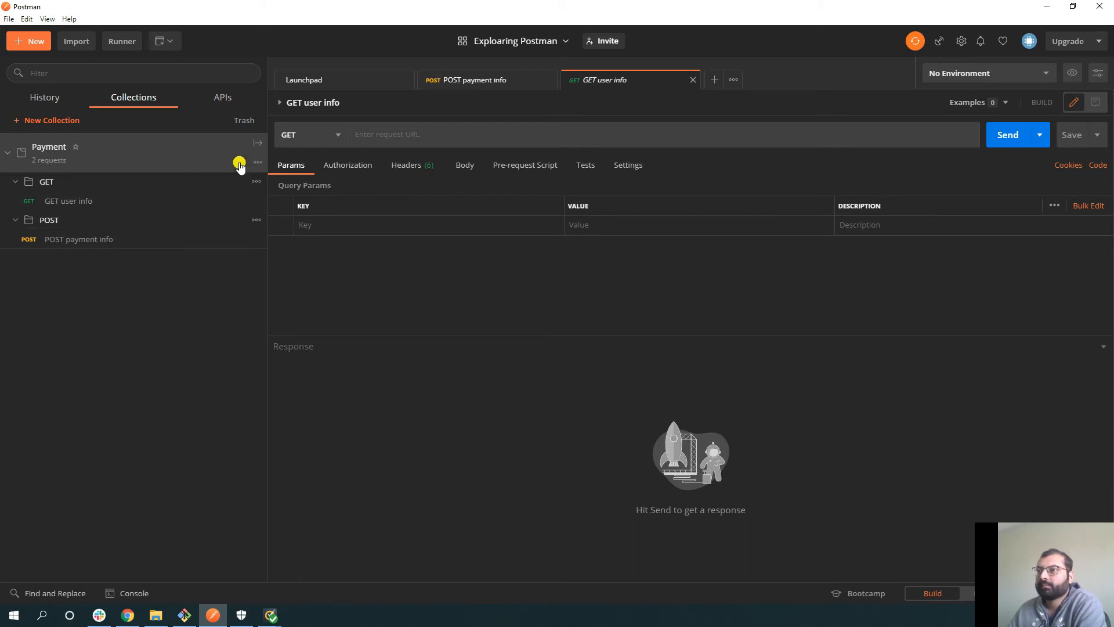
- Collapse Payment and fork it, giving the fork a label naming the contributor
click(8, 153)
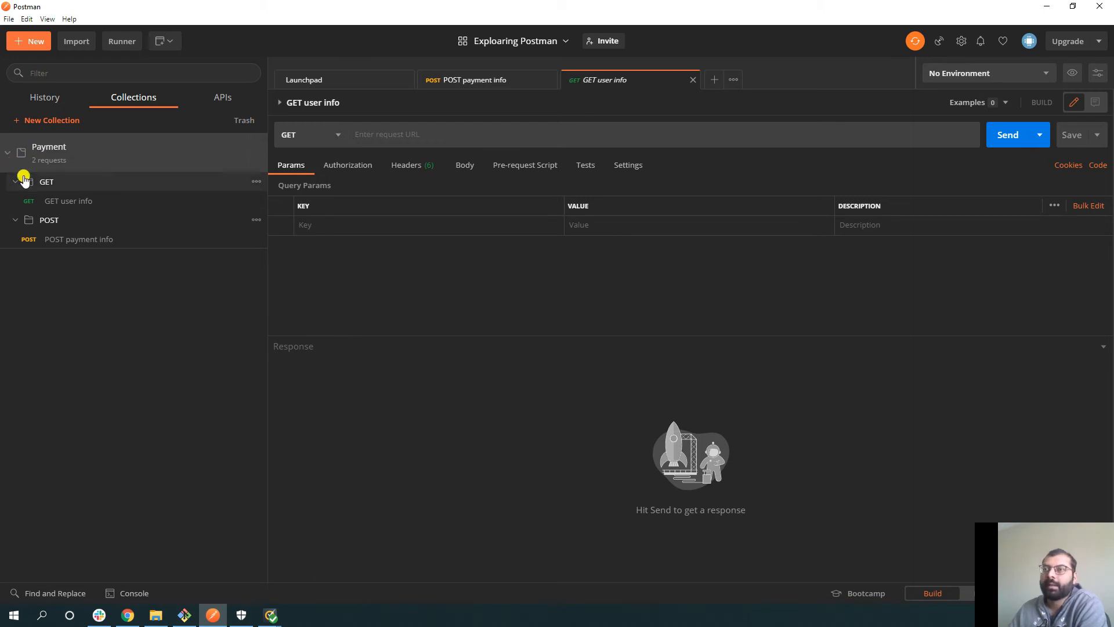
click(7, 155)
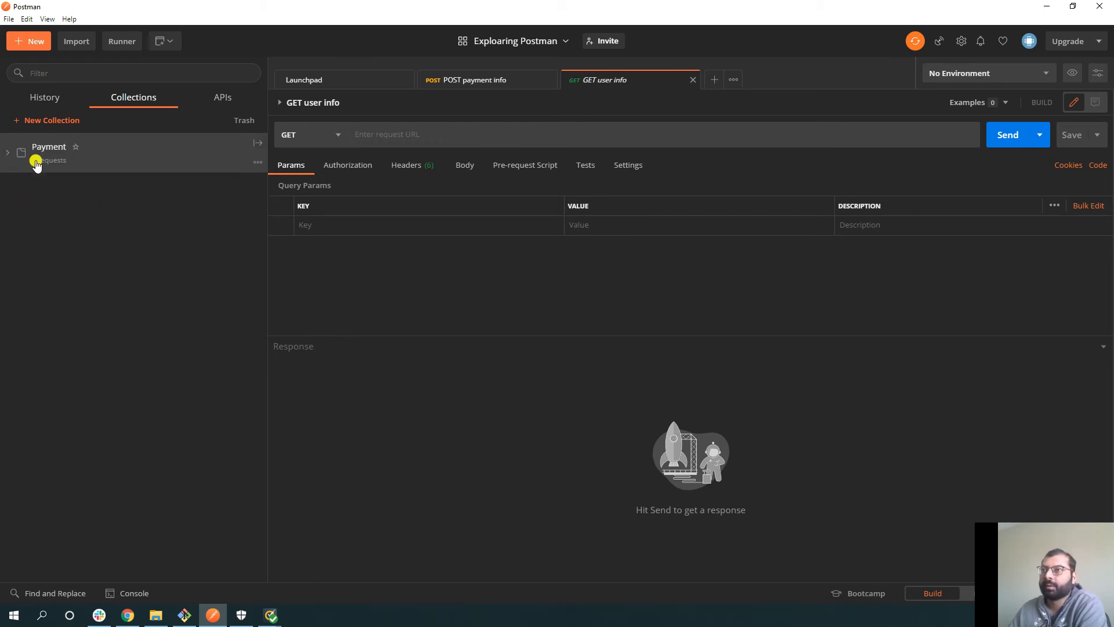
click(258, 163)
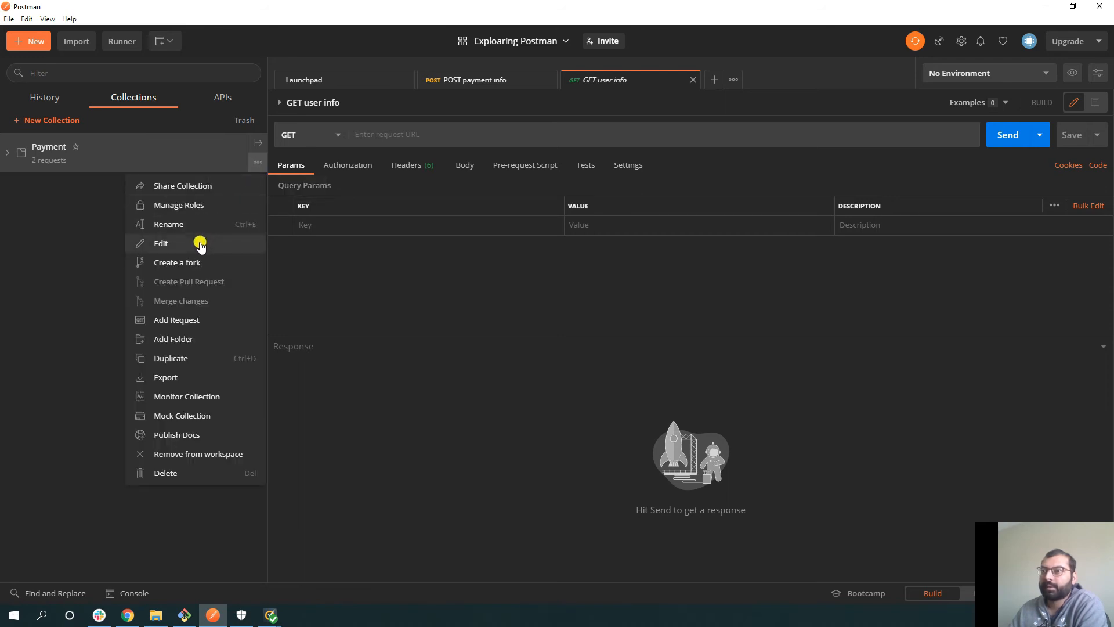
click(179, 266)
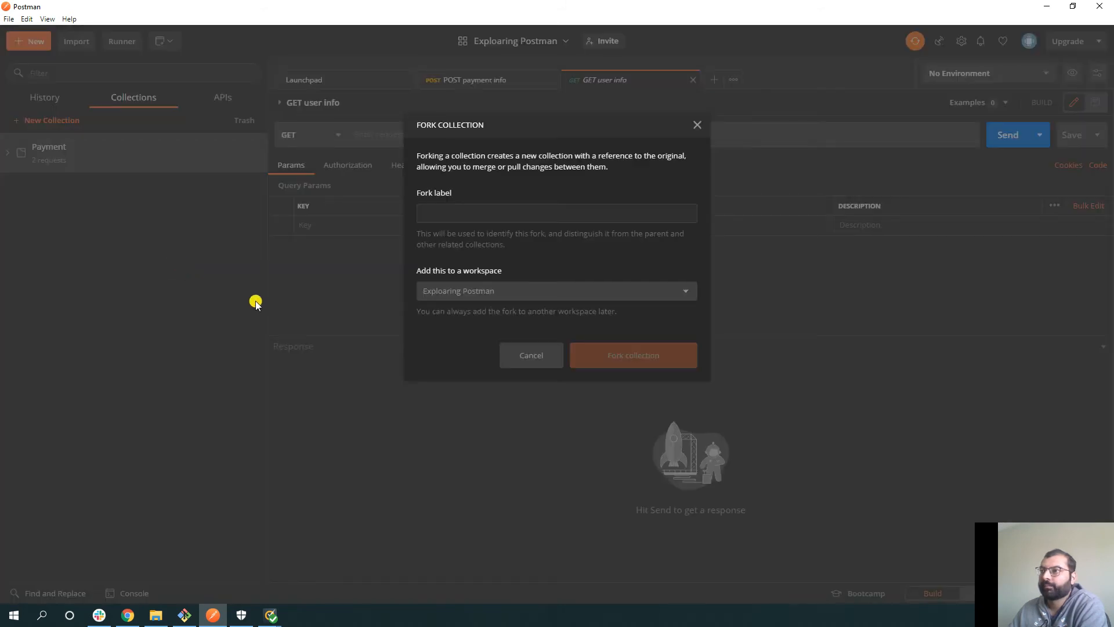
click(445, 209)
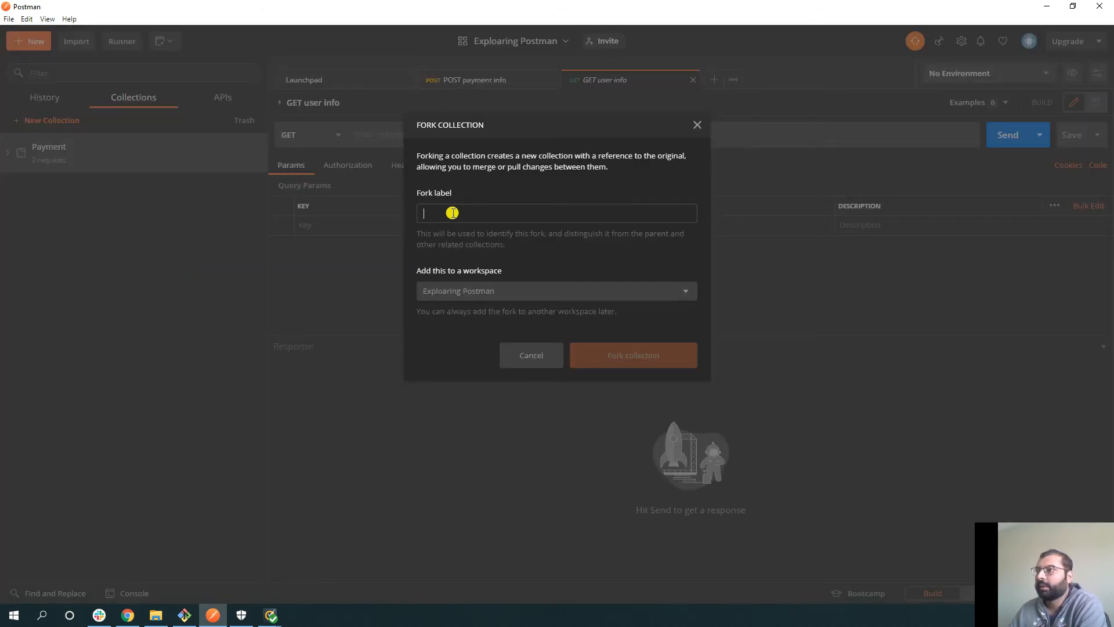
text(Pay)
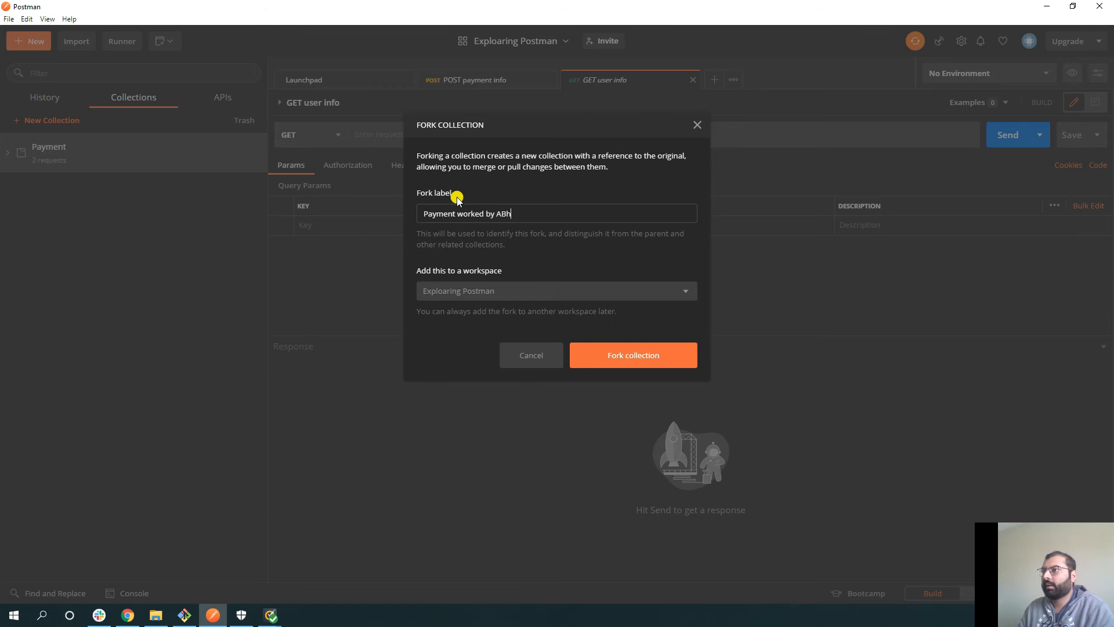
text(ment worked by Abhishek)
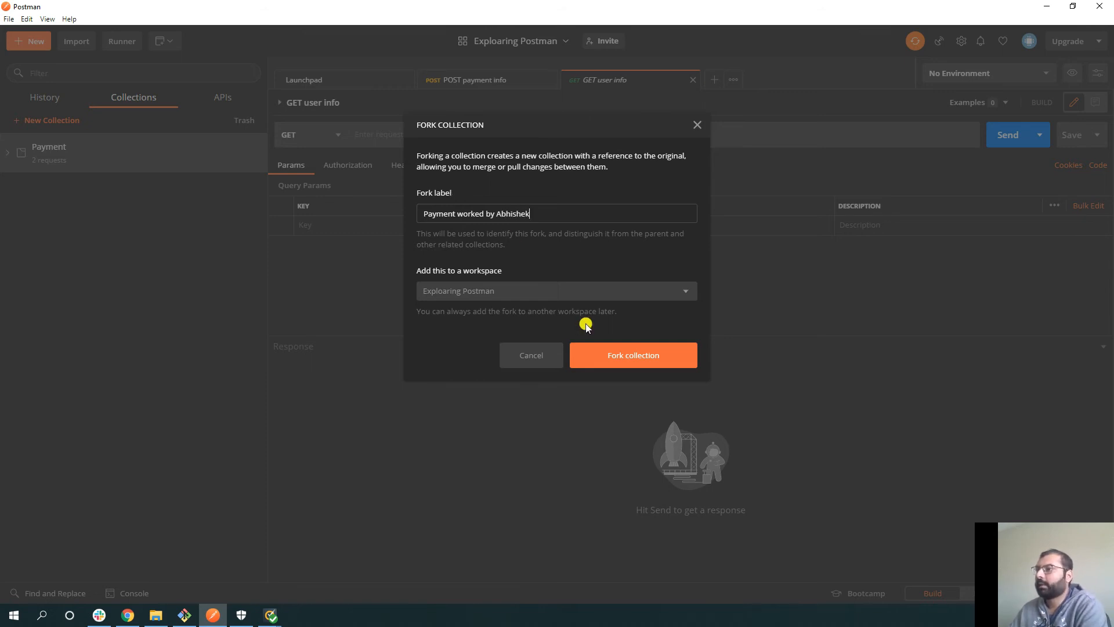
click(600, 358)
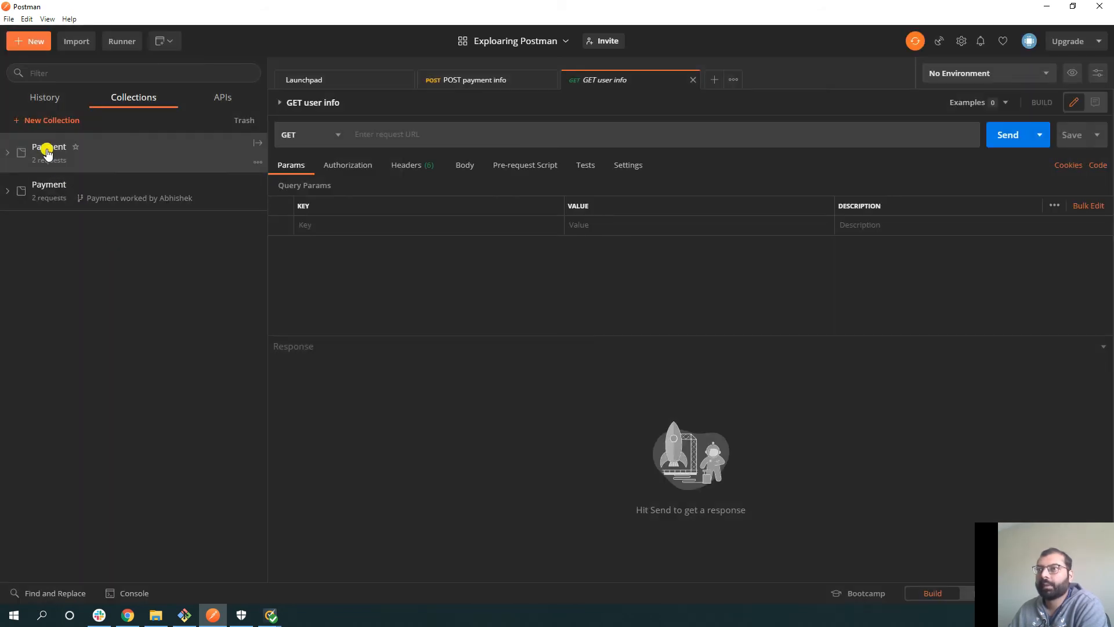
- Expand the forked Payment collection and its GET folder, and open GET user info
click(7, 191)
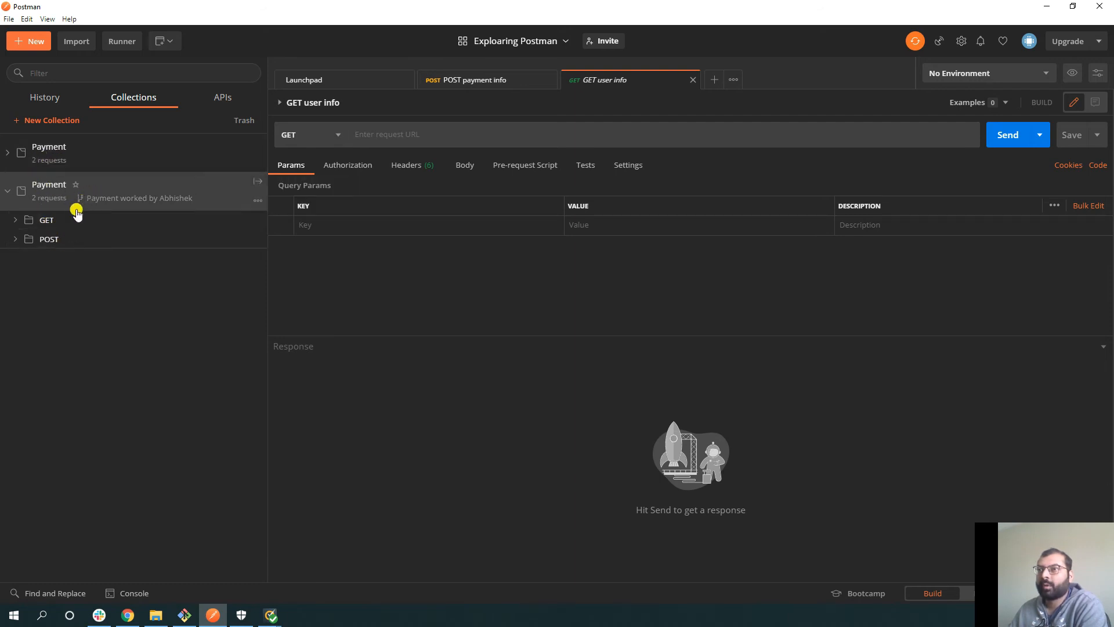
mouse_move(97, 193)
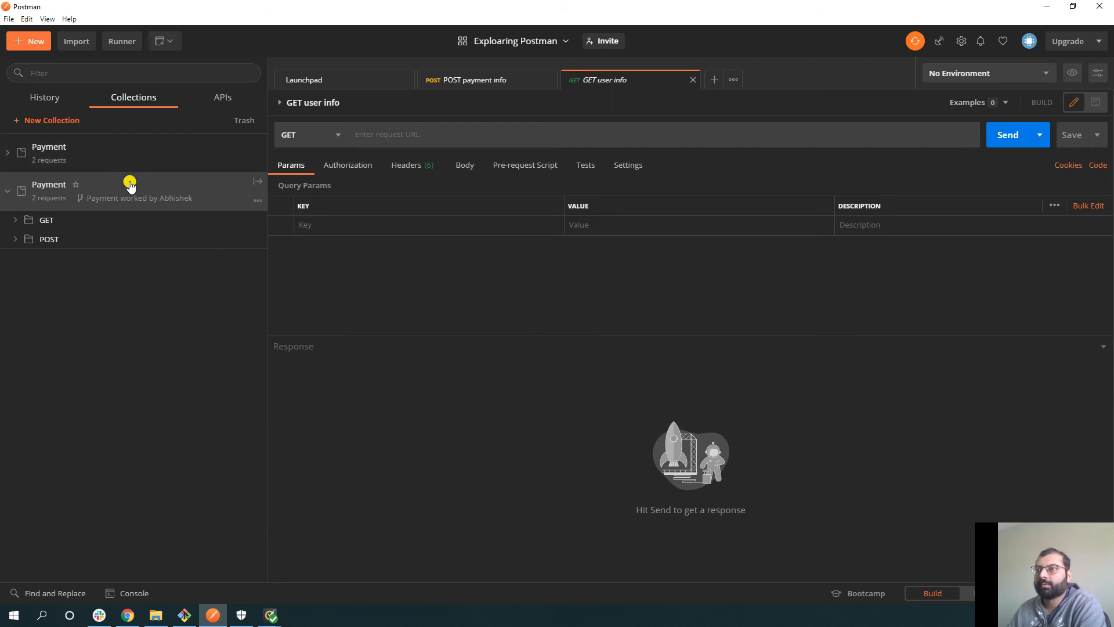
click(17, 224)
click(58, 240)
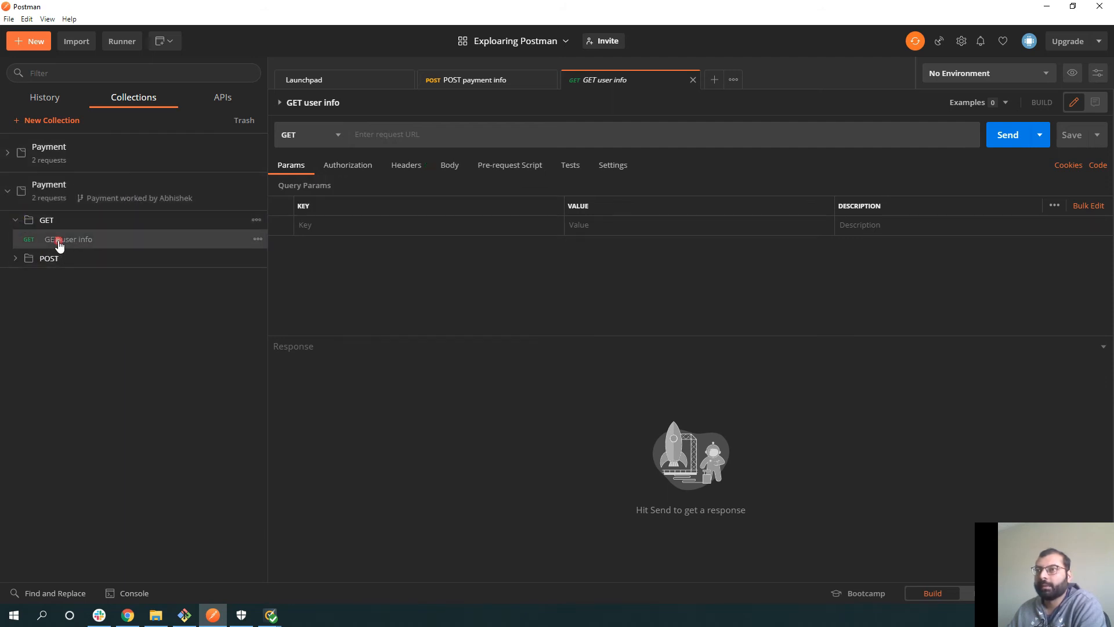
- Add console.log("Hello world"); as the request's pre-request script and save it
click(510, 169)
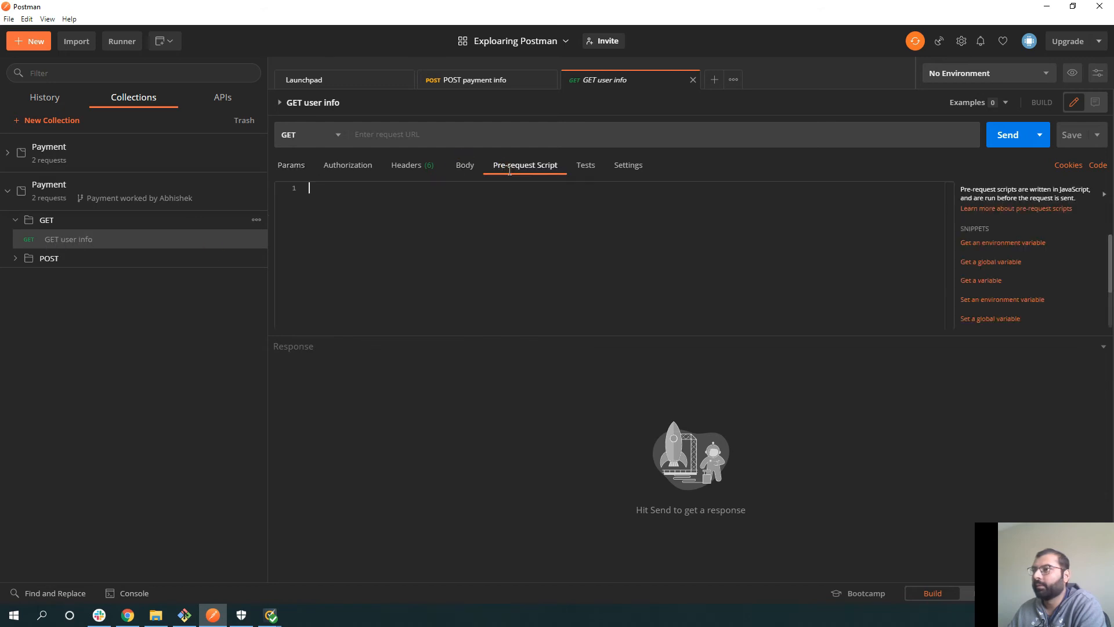
click(409, 215)
text(con)
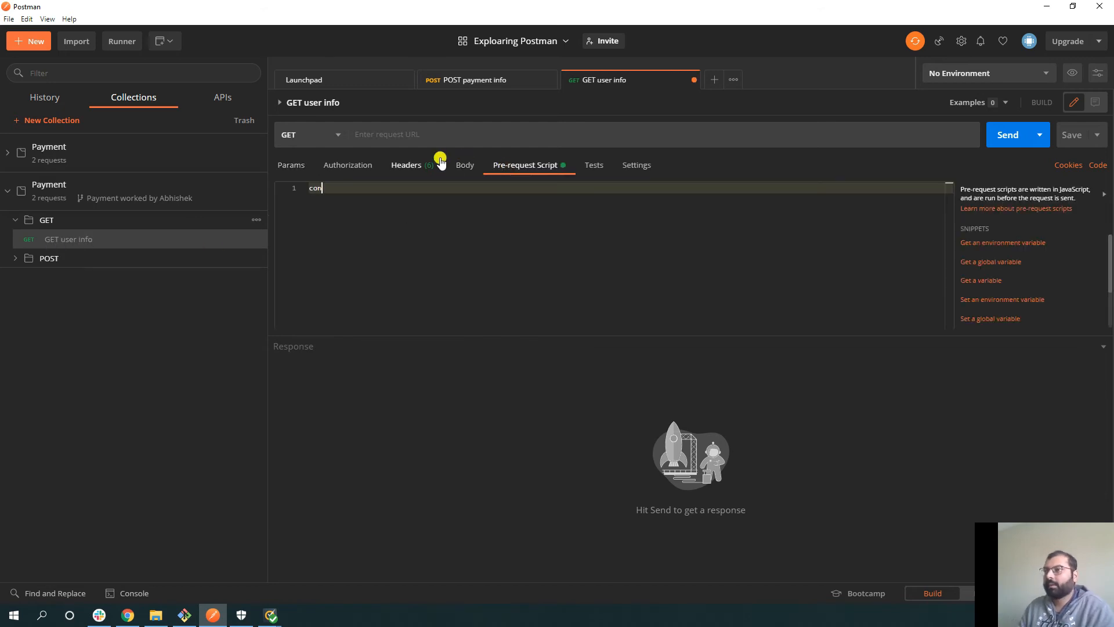
text(sole.log("Hello world");)
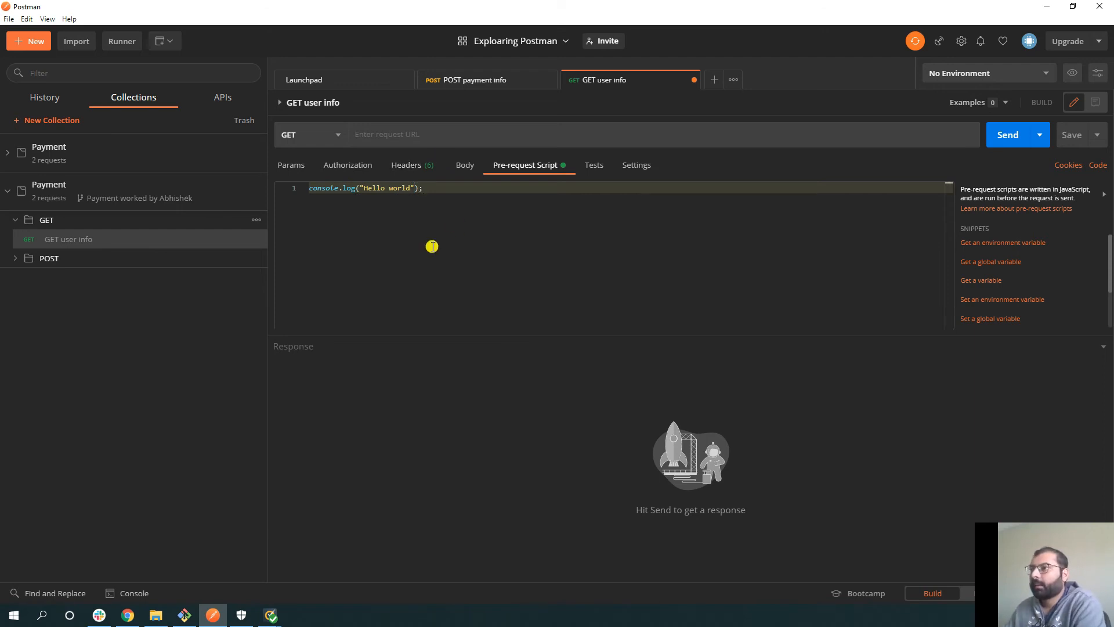
key(ctrl+s)
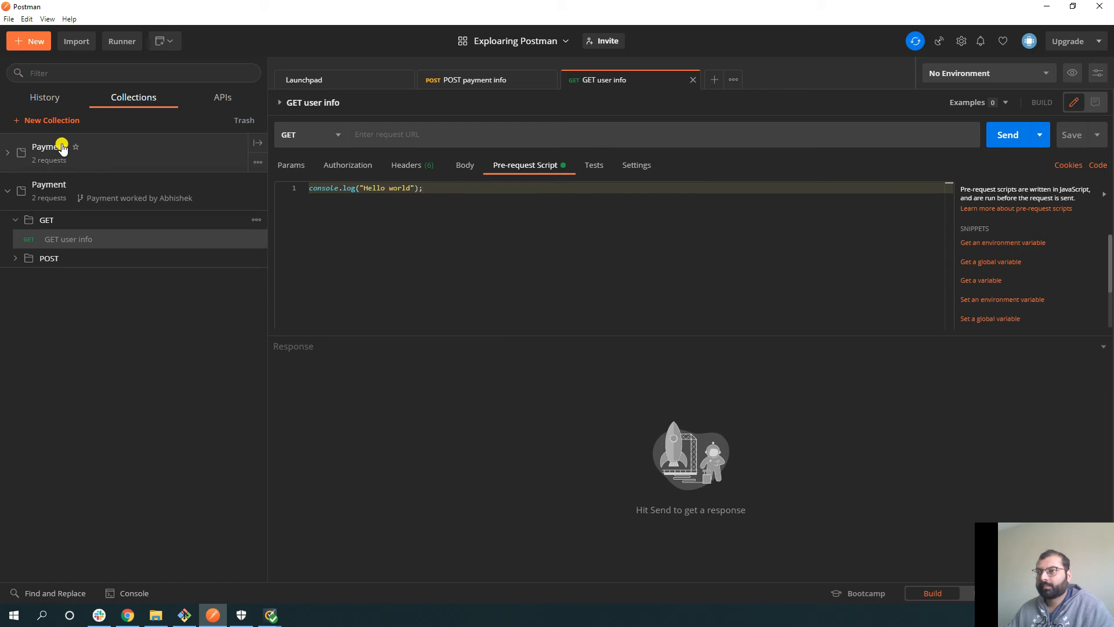
click(9, 196)
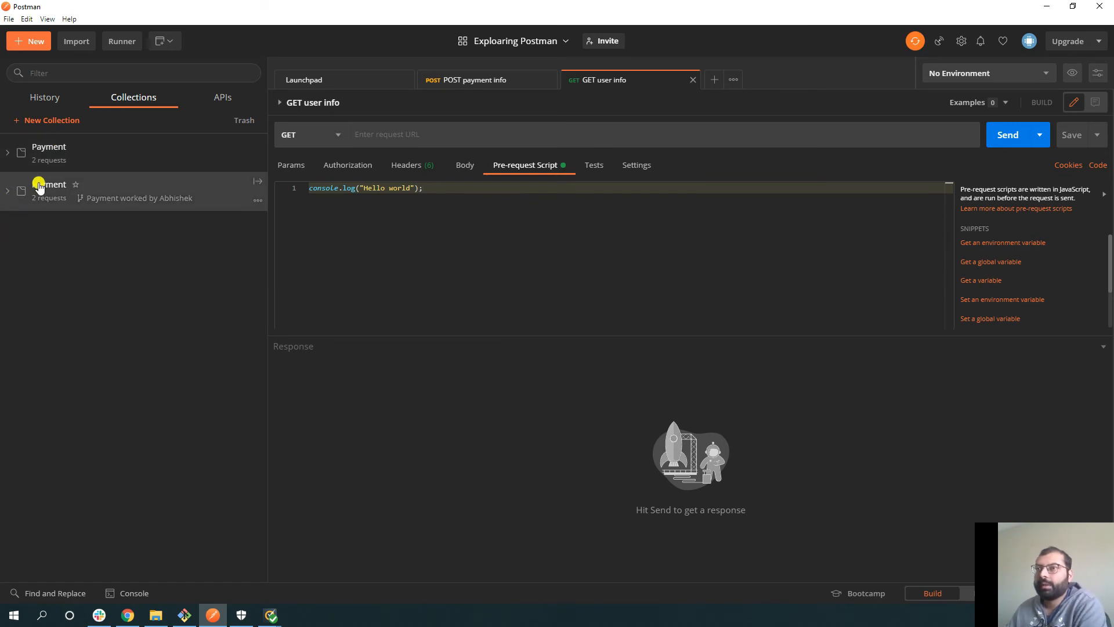
click(9, 195)
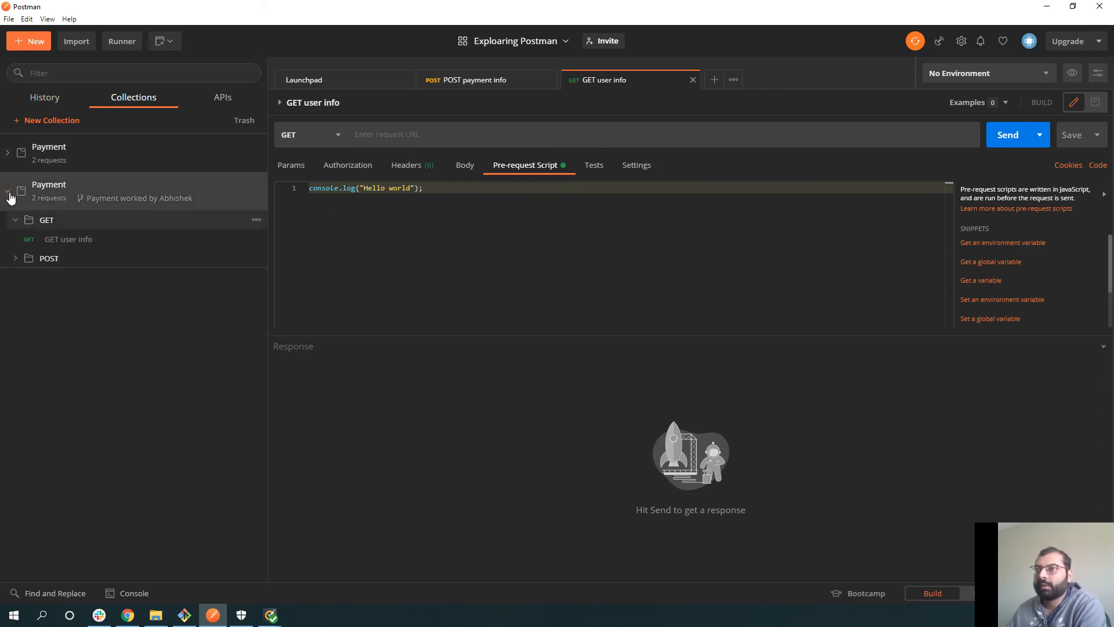
click(46, 240)
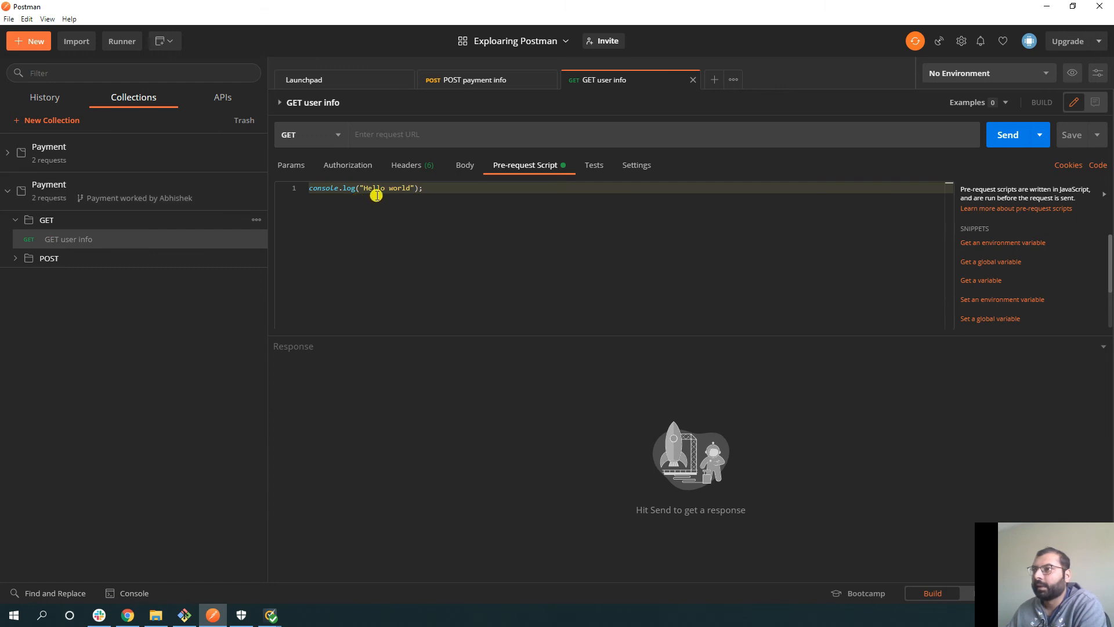
click(8, 154)
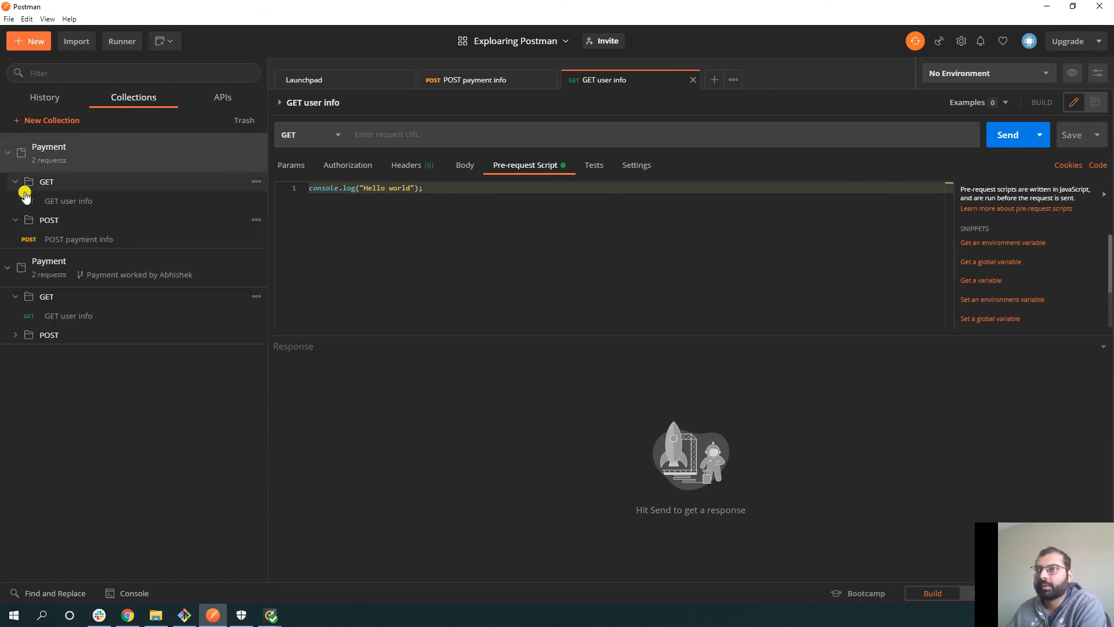
- Check the original GET user info's pre-request script, then start a pull request from the fork
click(51, 202)
click(491, 166)
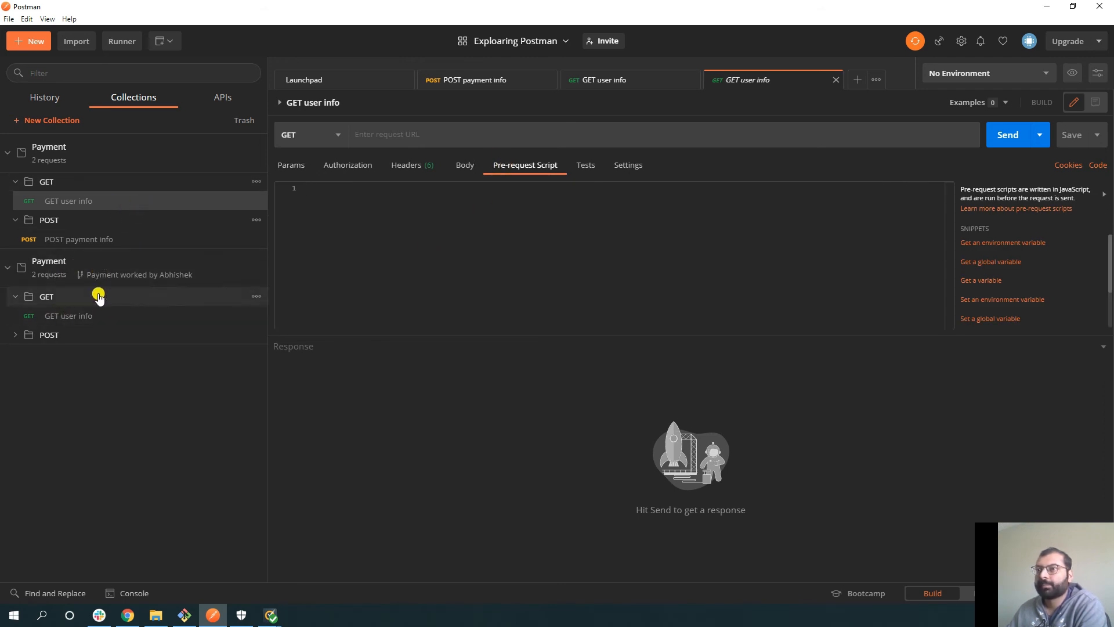
click(253, 277)
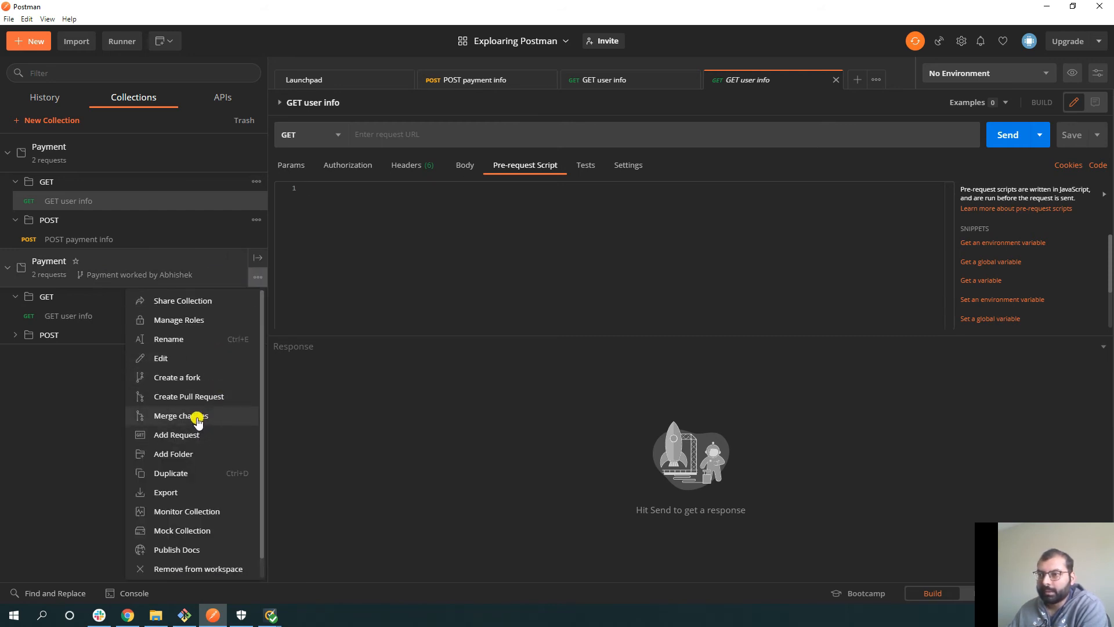
click(196, 398)
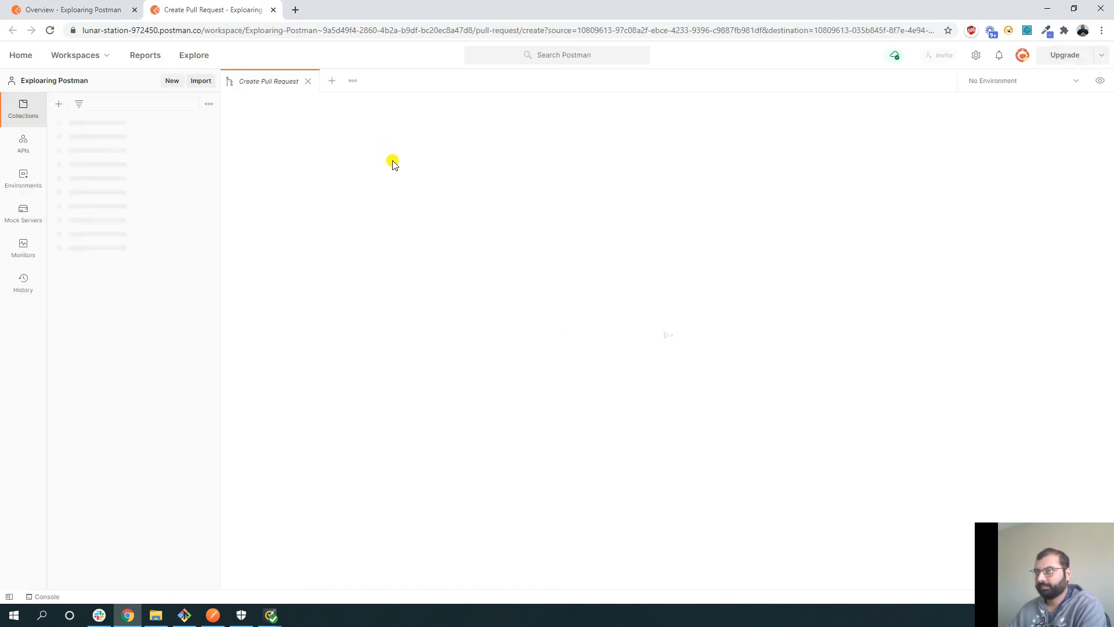
- Submit a pull request titled 'change', described 'added hello world program', with one team reviewer
click(271, 196)
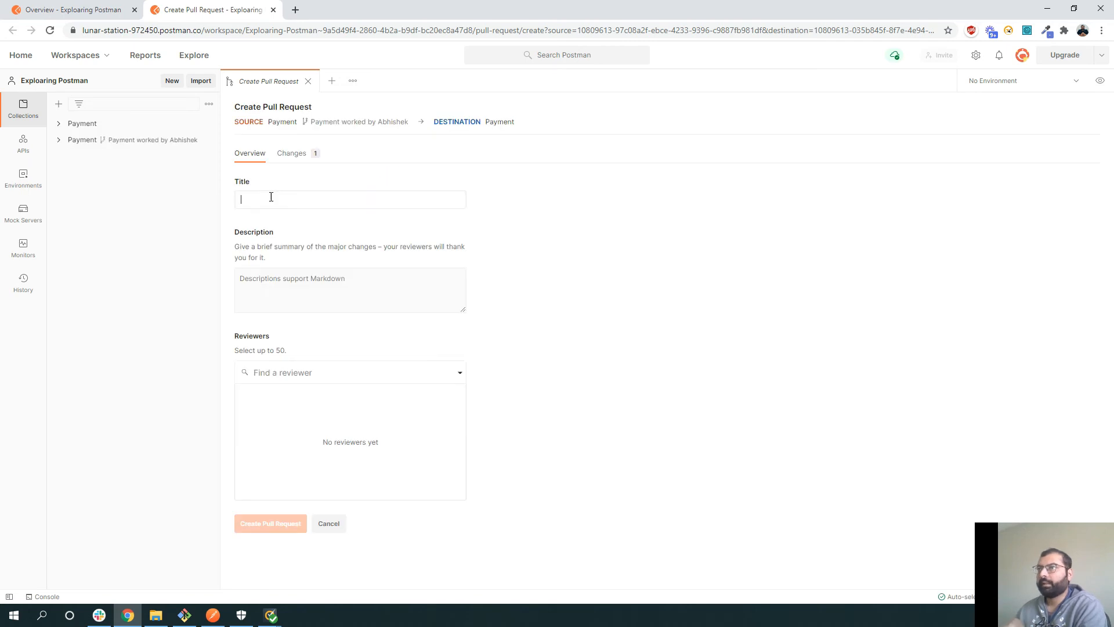
text(changes made by abhishek)
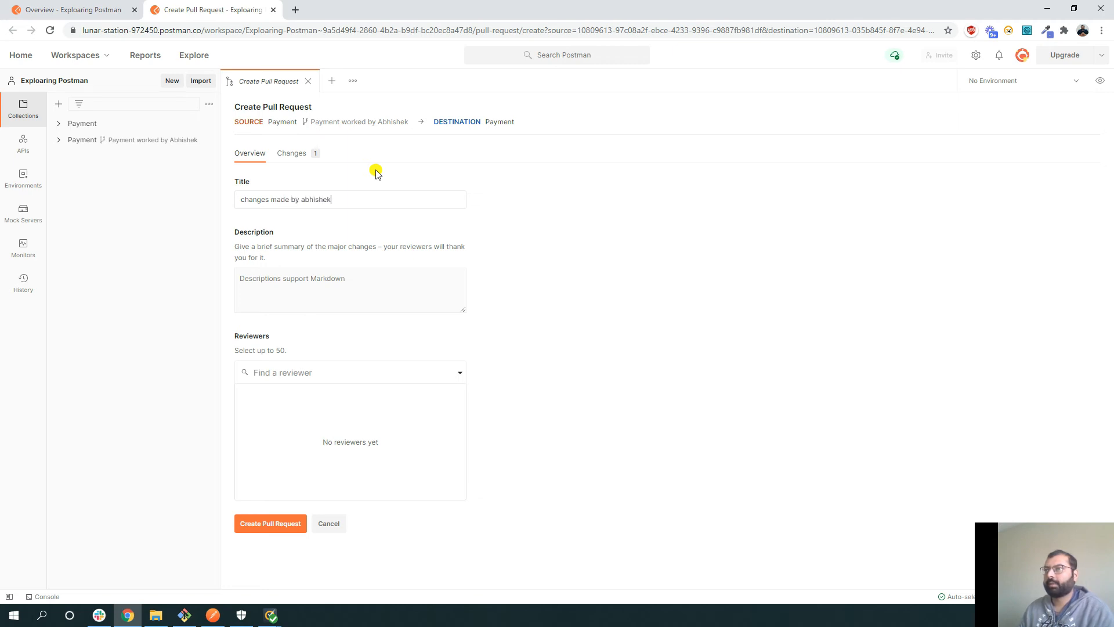
click(296, 280)
text(ad)
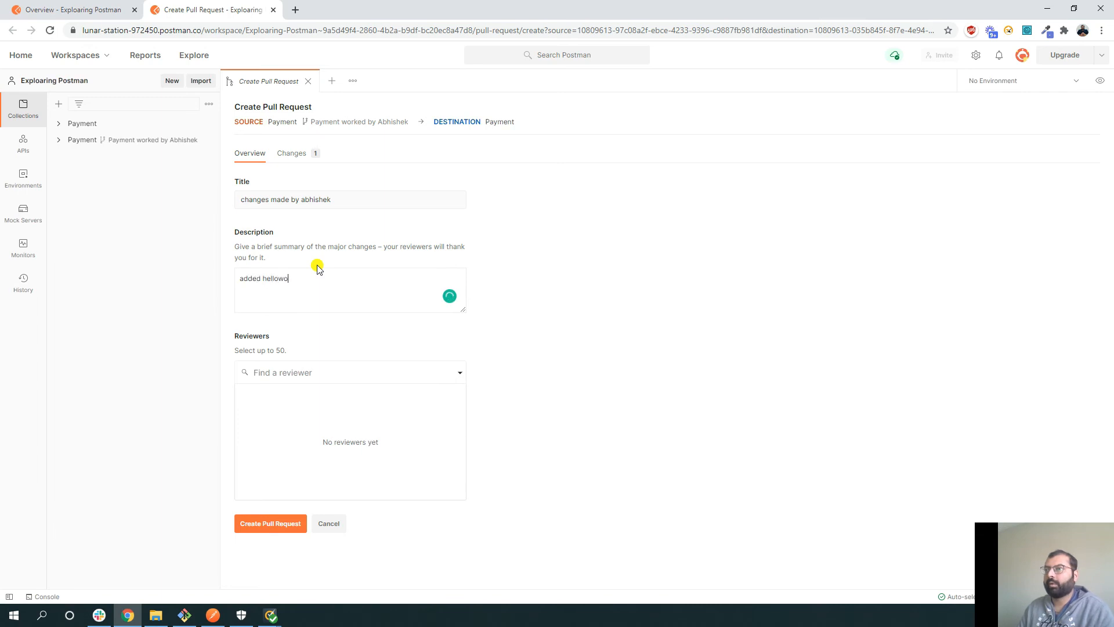
text(ded hello world program)
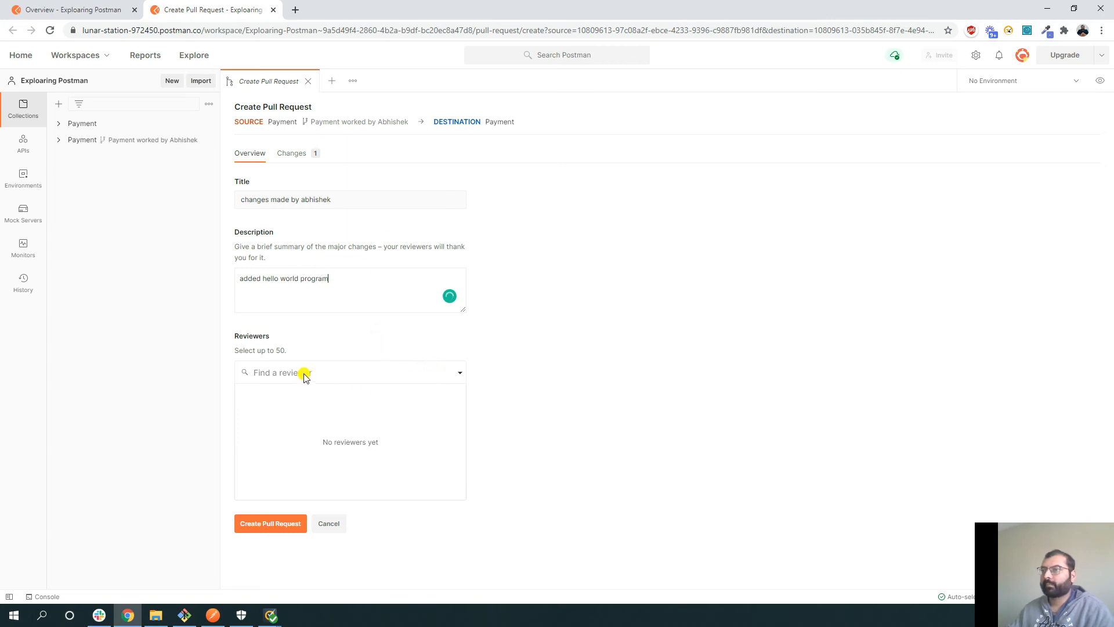
click(458, 377)
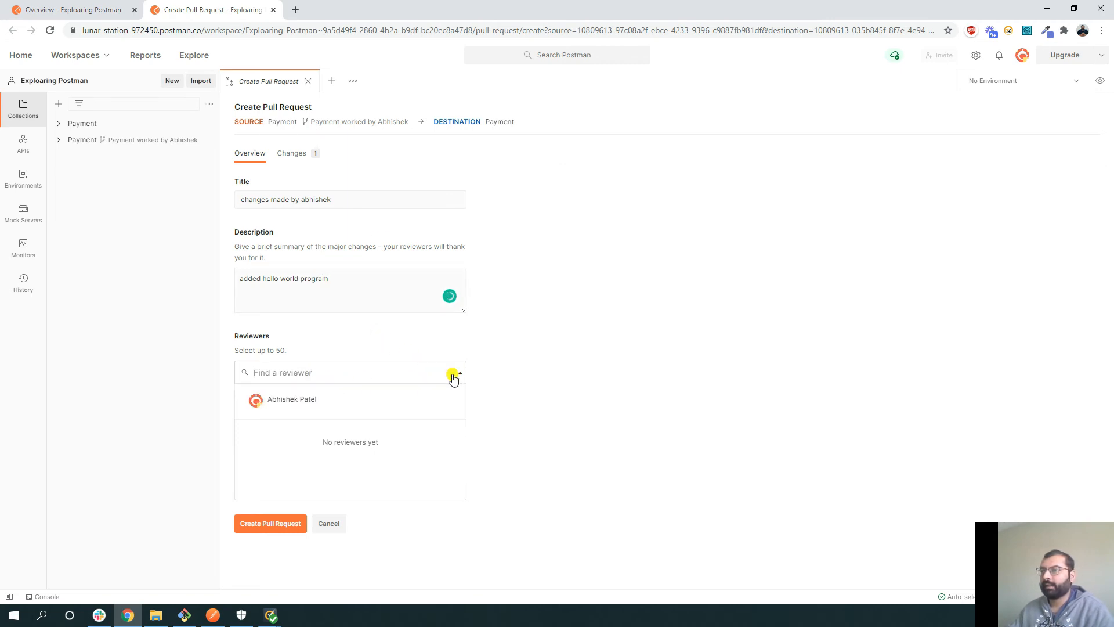
click(288, 401)
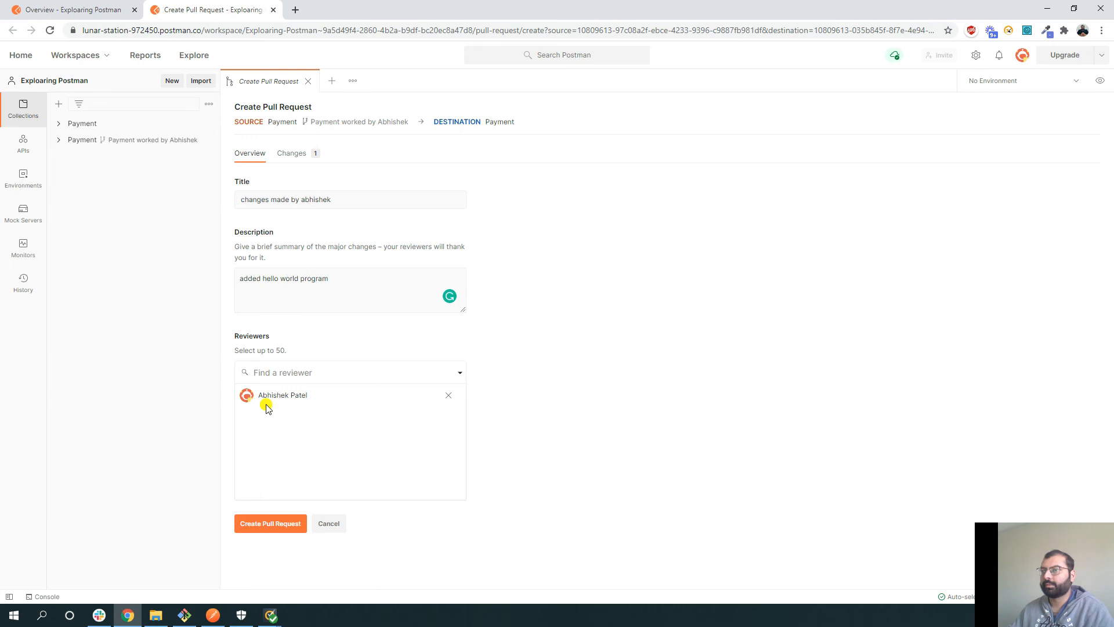
click(272, 525)
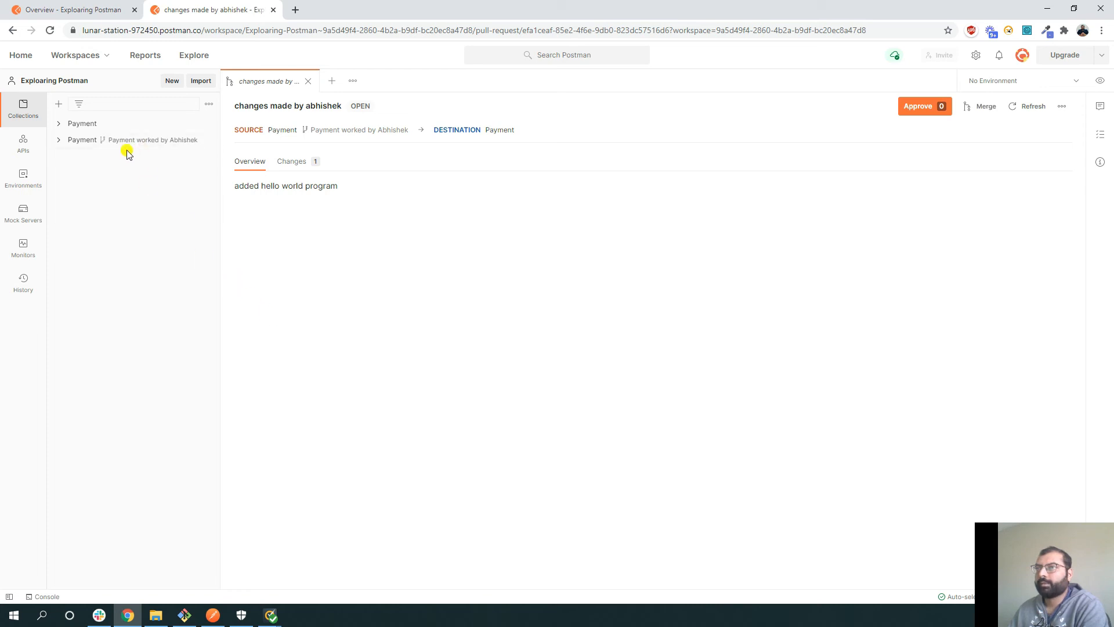
- Open Payment's pull request and view its Changes tab showing the added Hello world log
click(77, 125)
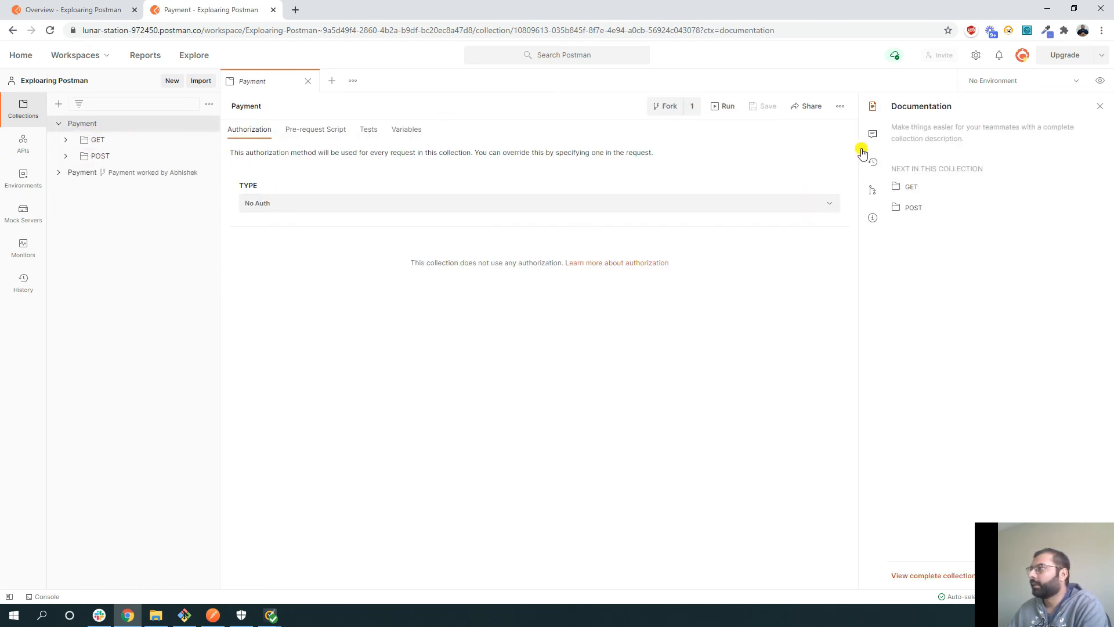
click(872, 193)
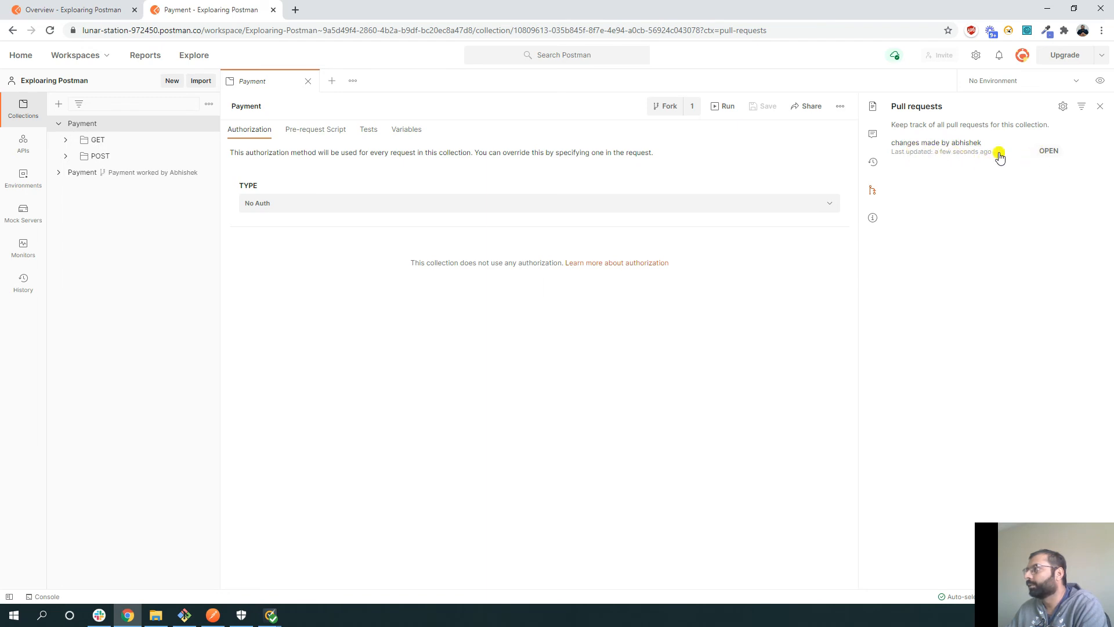
click(1044, 154)
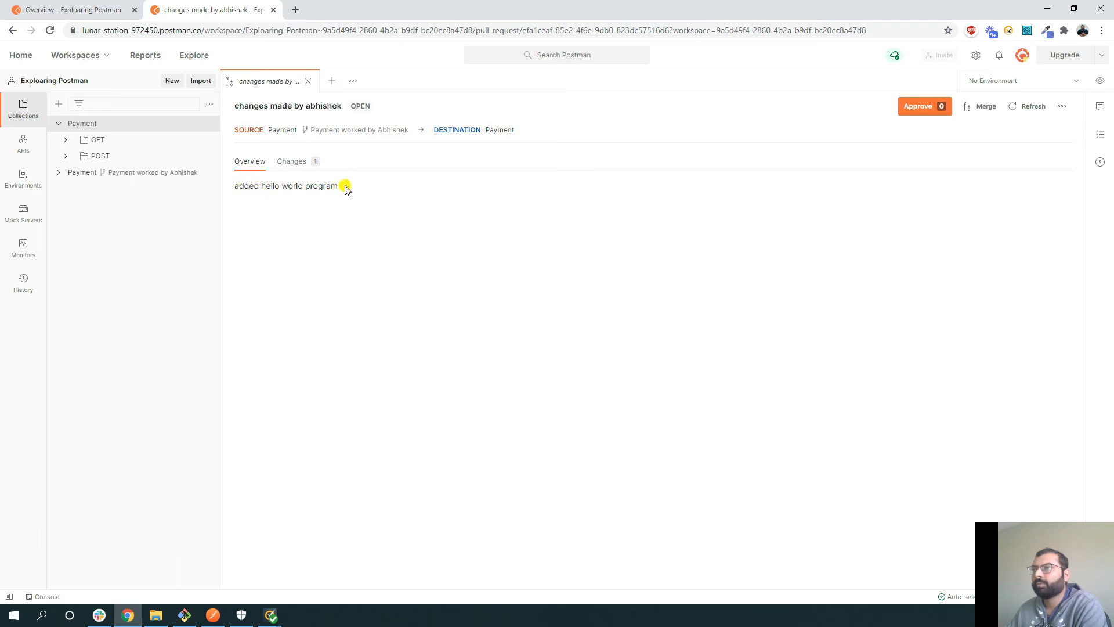
click(293, 164)
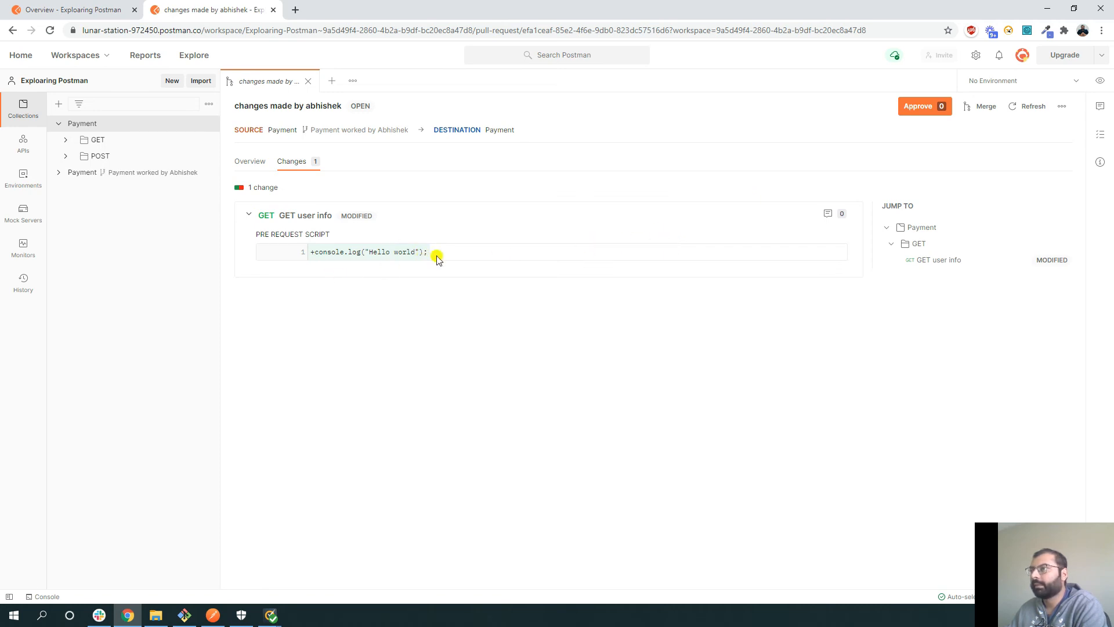
- Approve and merge the pull request, deleting the forked source, then return to the desktop app
click(920, 110)
click(981, 107)
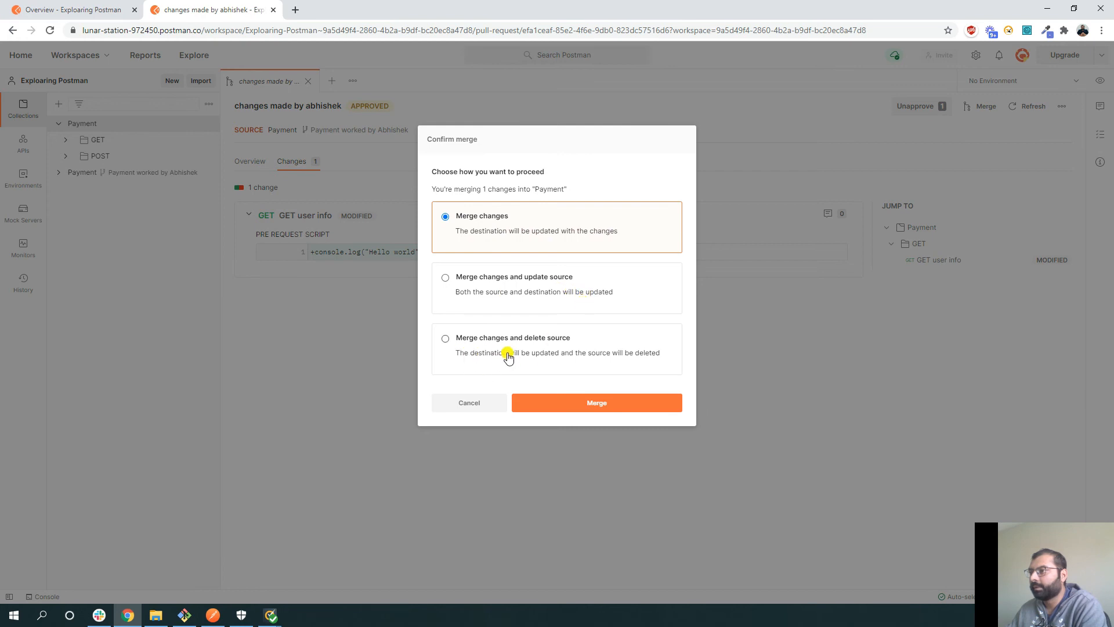
click(445, 339)
click(552, 409)
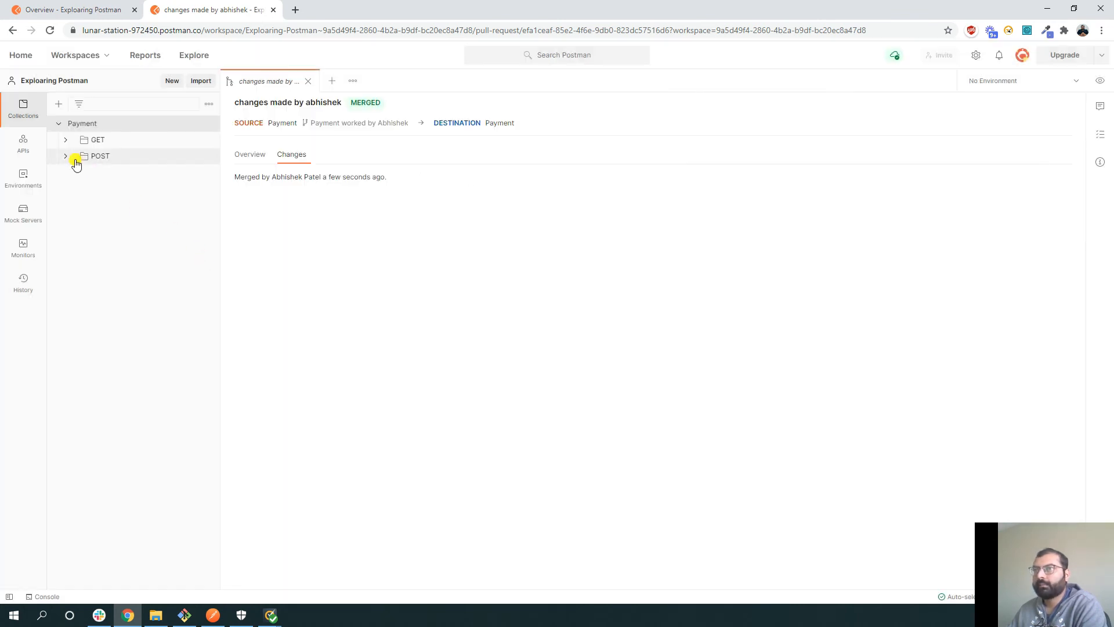
click(58, 124)
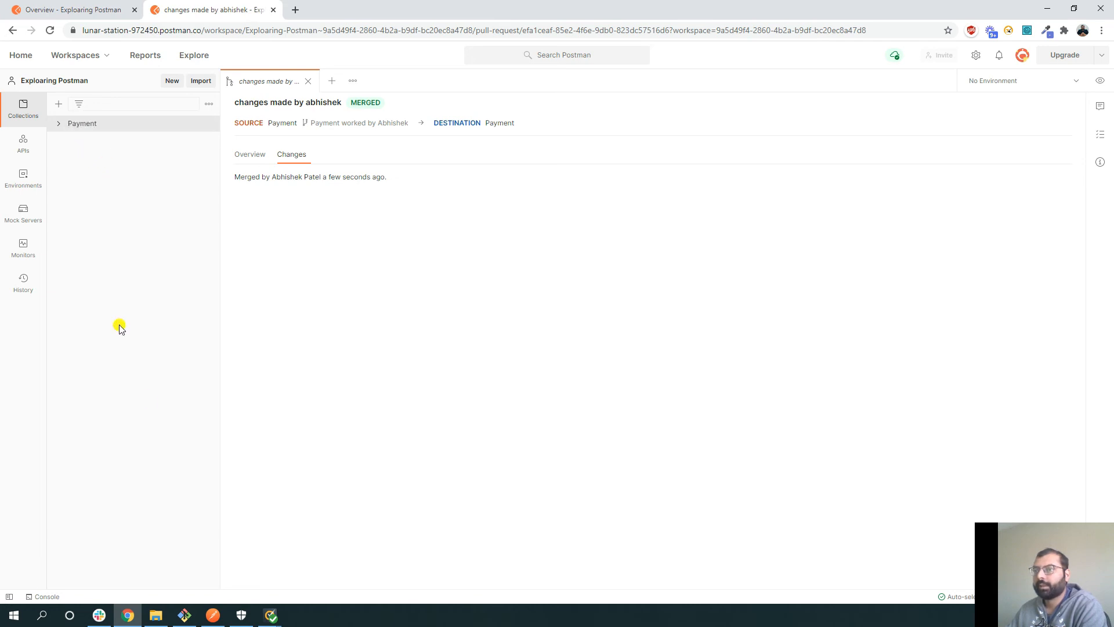
click(213, 614)
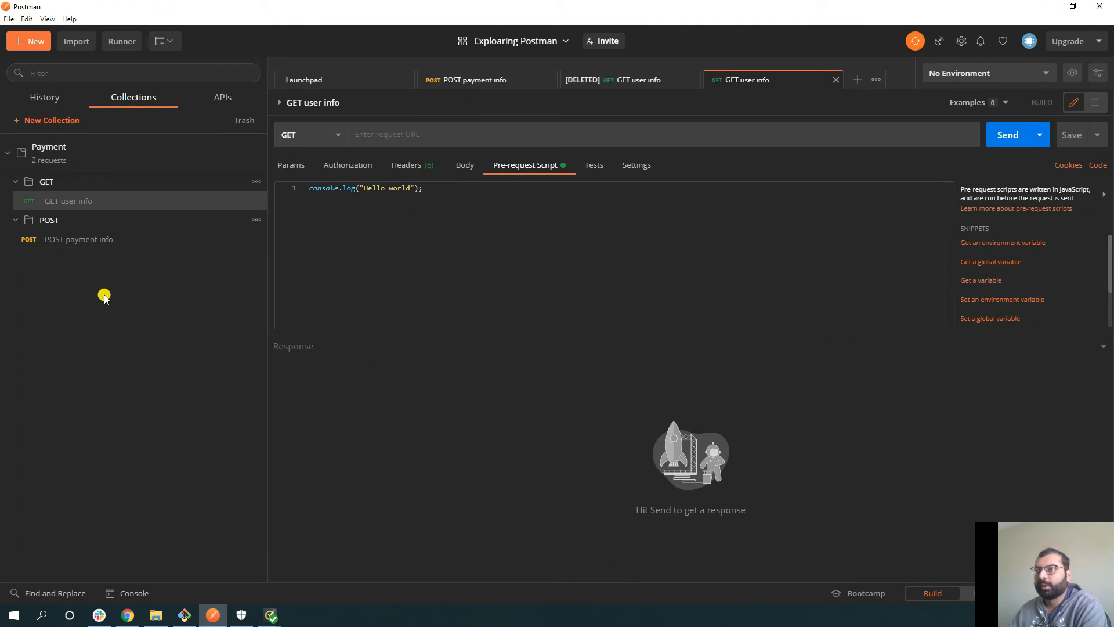
click(6, 153)
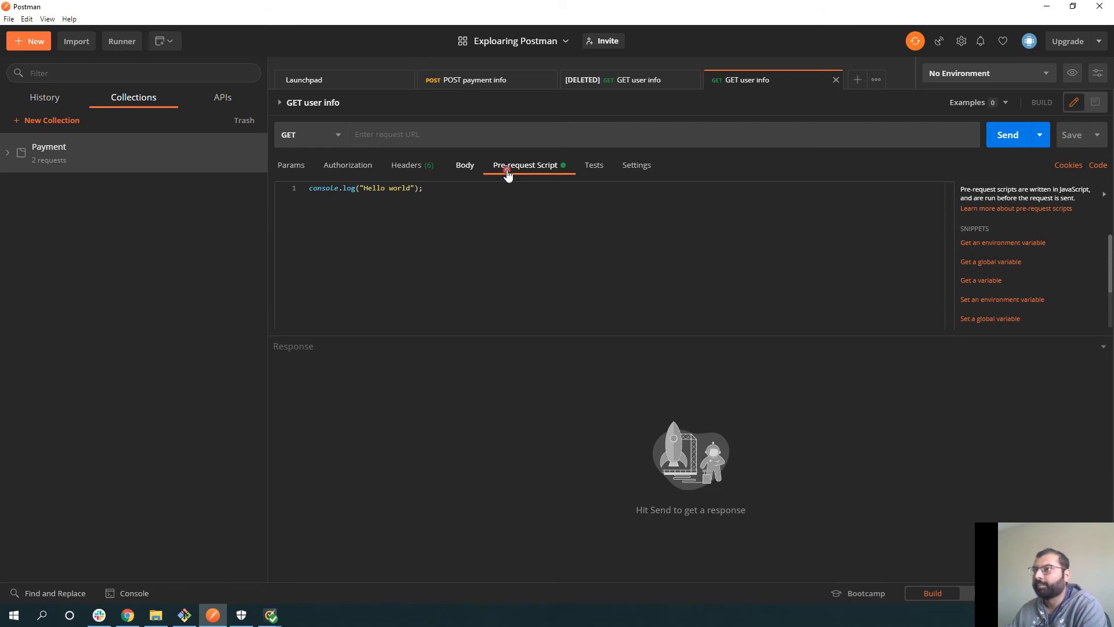
click(470, 168)
click(526, 166)
click(6, 154)
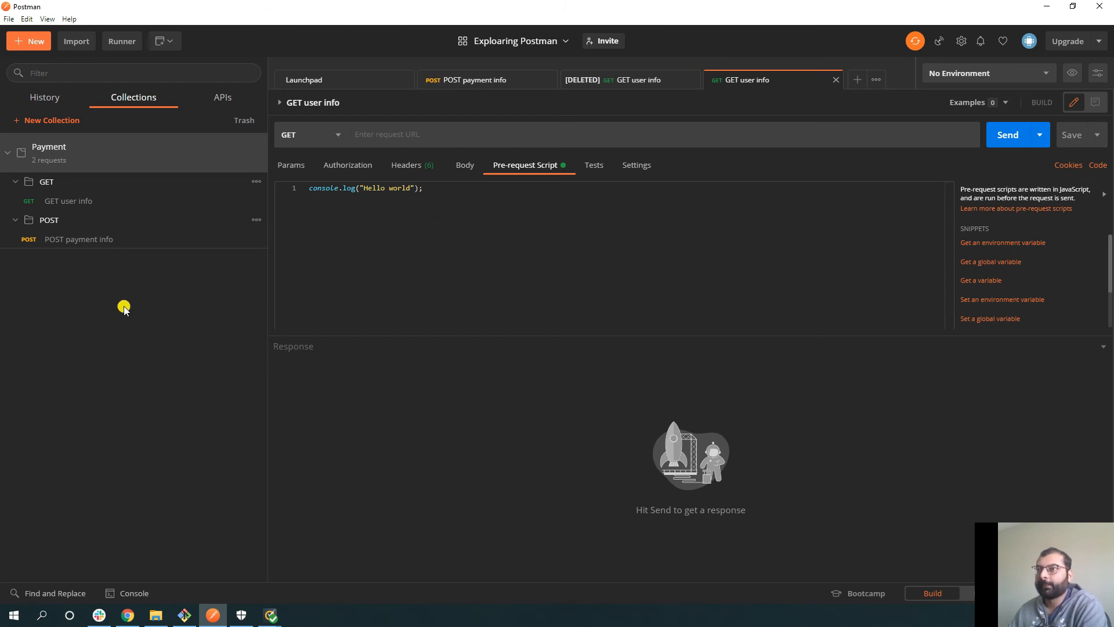
click(80, 182)
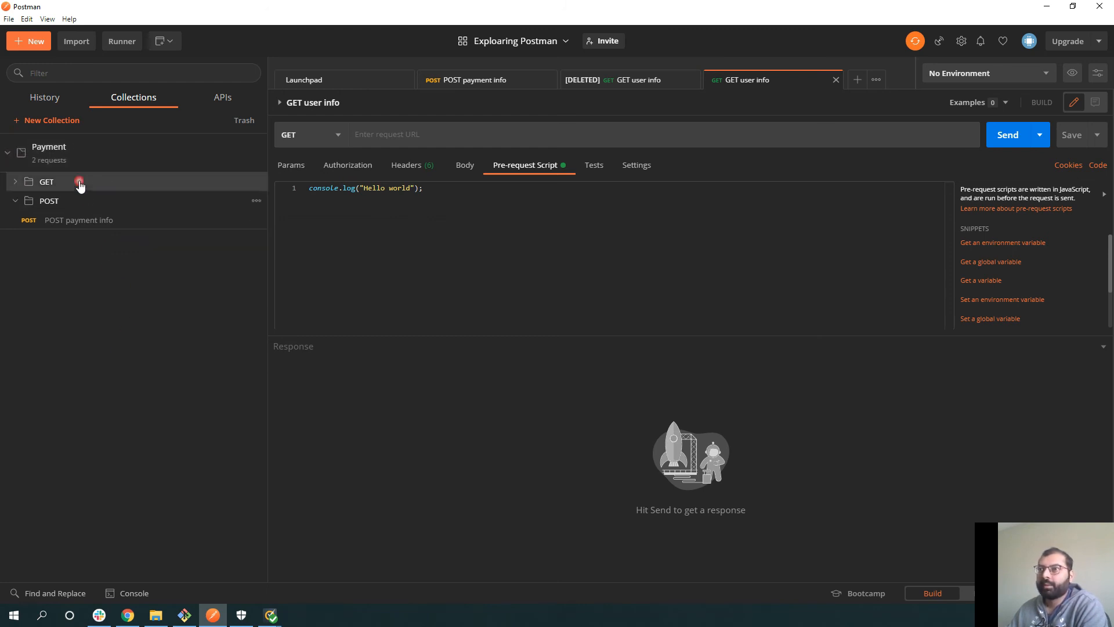
click(18, 183)
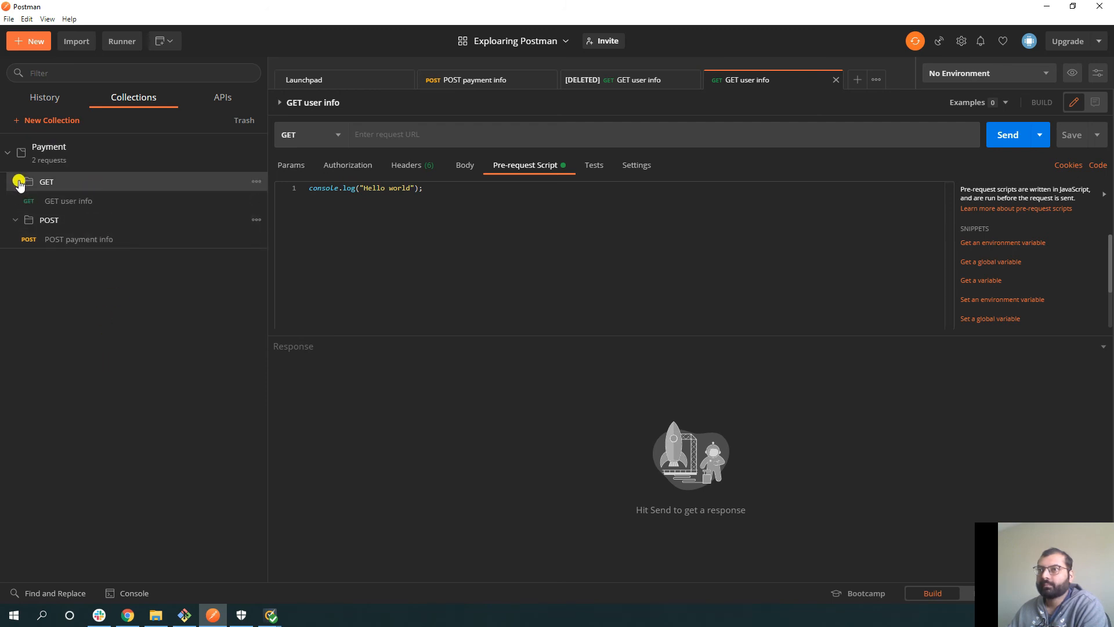
click(70, 203)
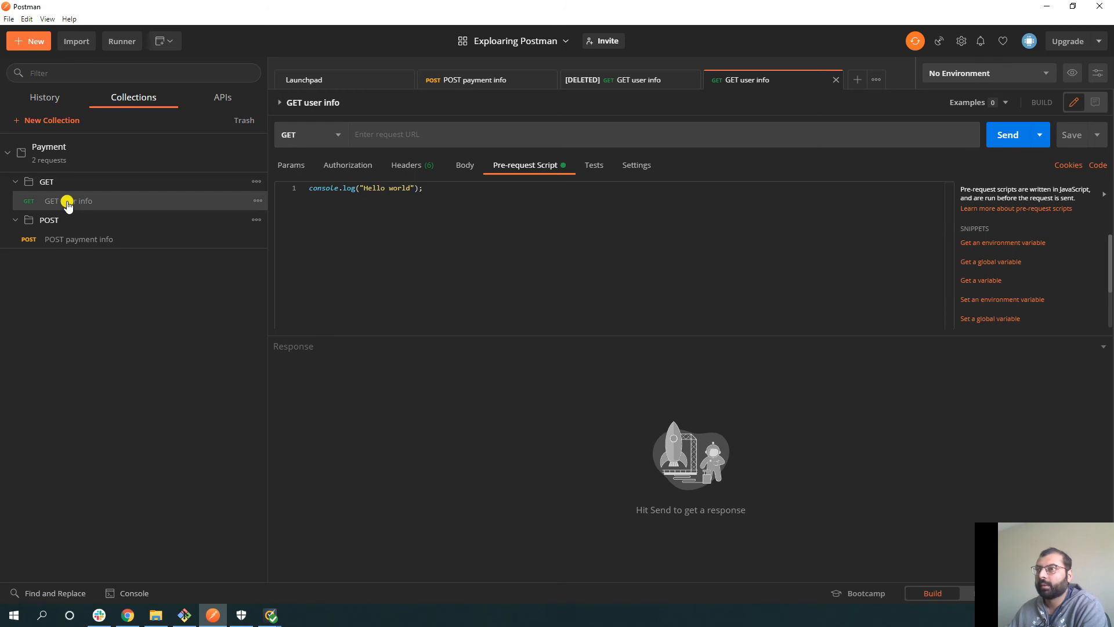
click(1039, 138)
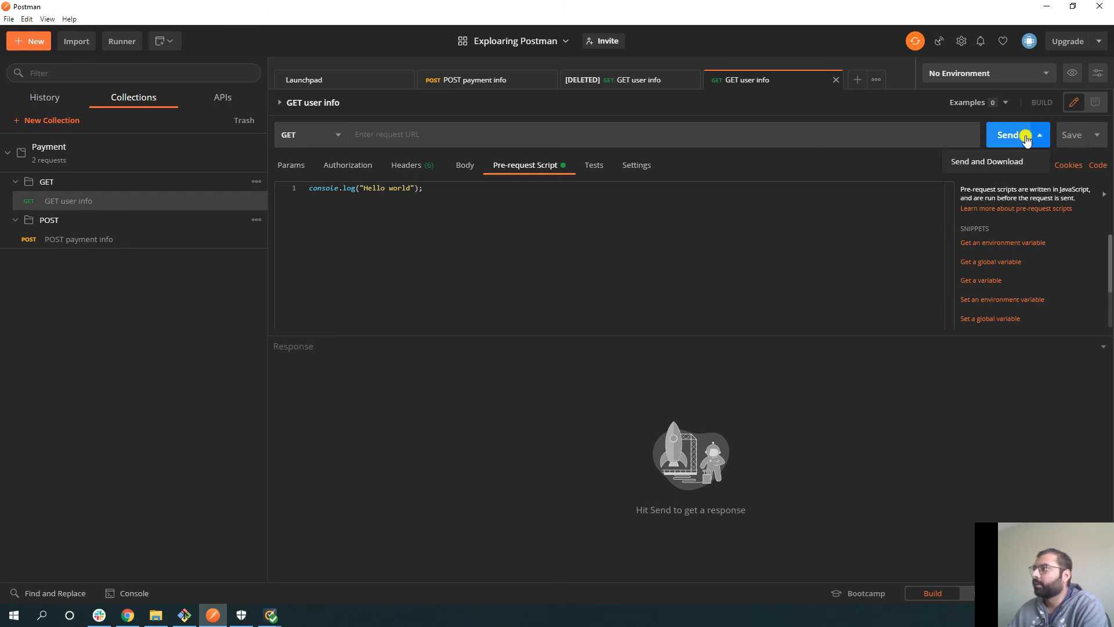
click(588, 261)
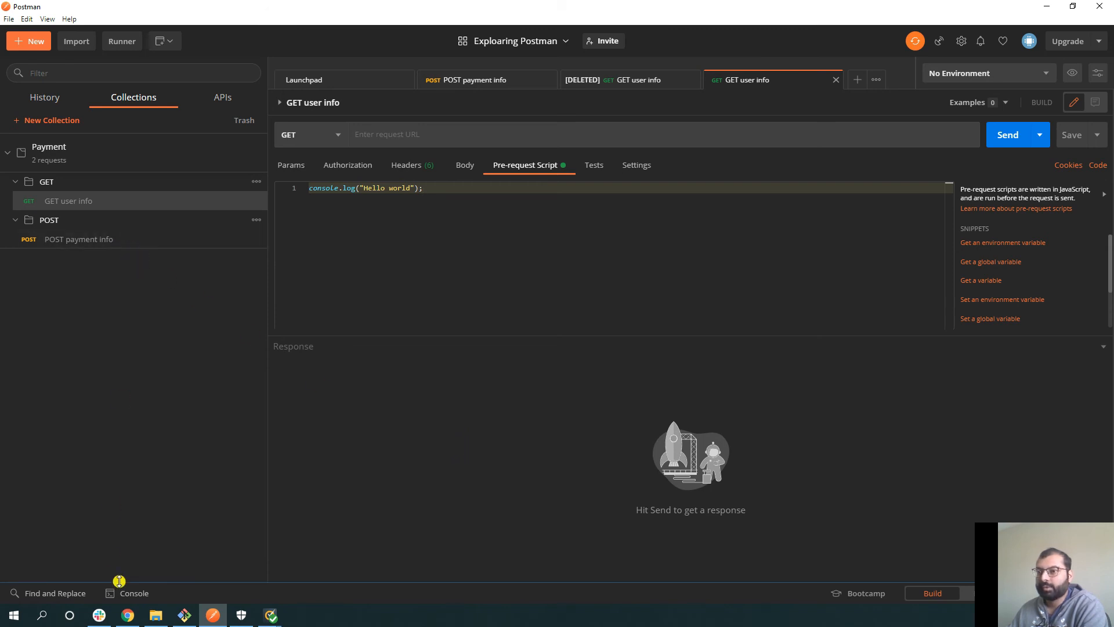
- Show the Console beneath the GET user info request and send the request
click(126, 597)
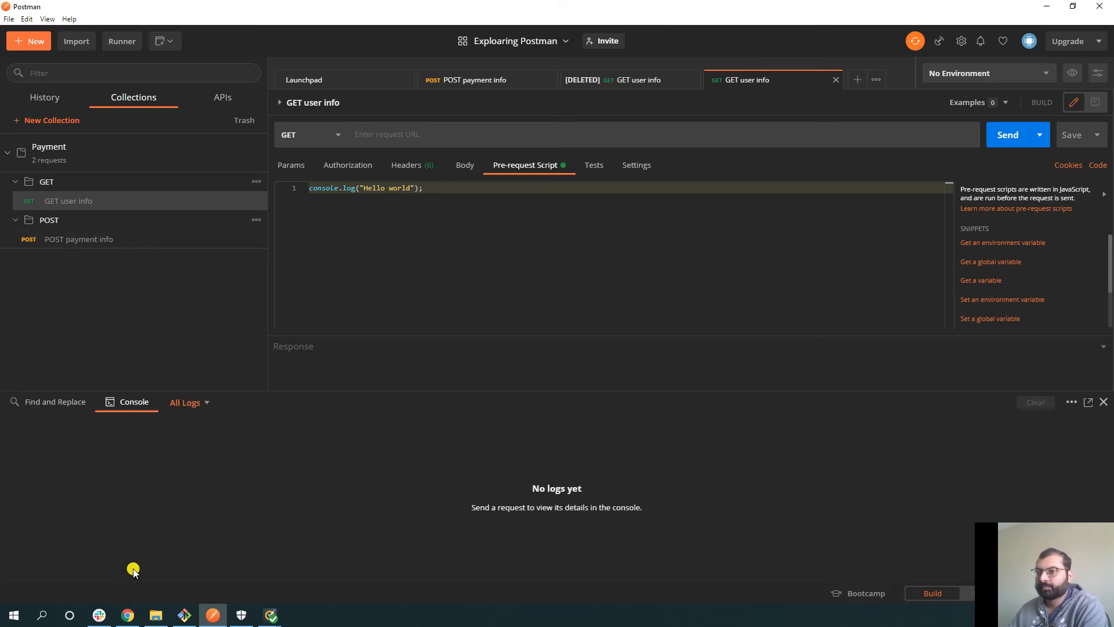
click(1004, 135)
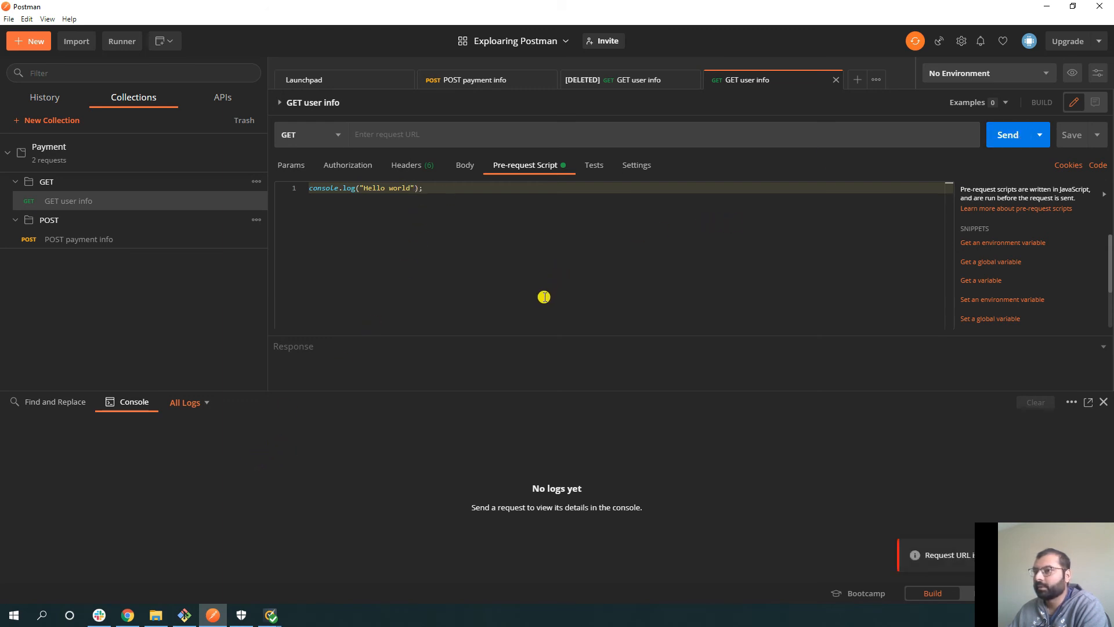
mouse_move(1067, 581)
mouse_down()
mouse_move(1010, 428)
mouse_move(1053, 586)
mouse_up()
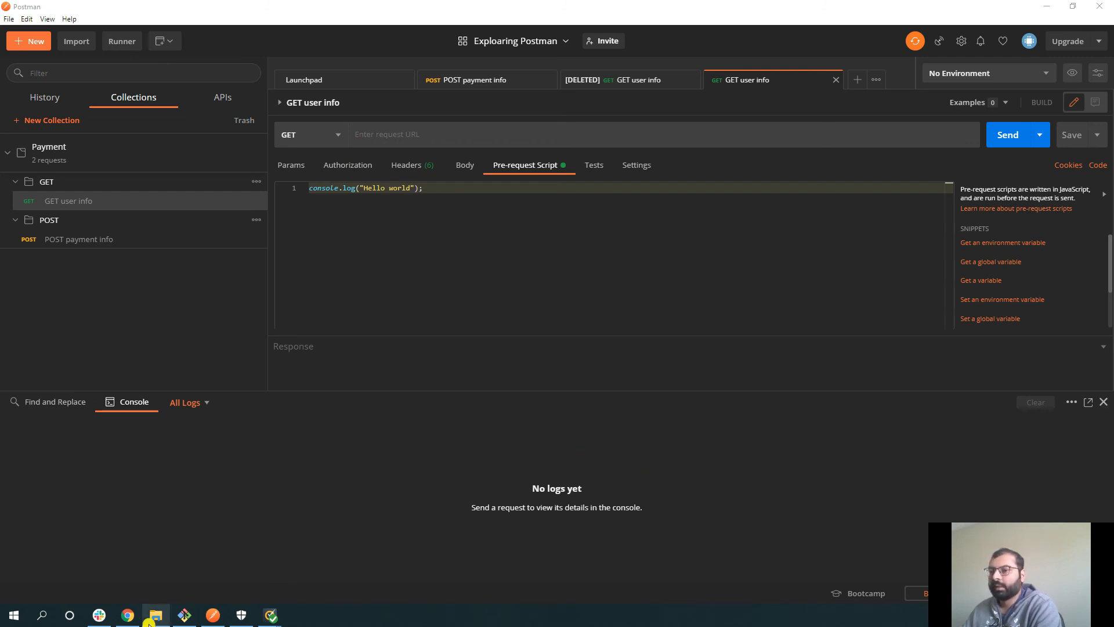
- Open reqres.in in a new Chrome tab
click(127, 615)
click(279, 10)
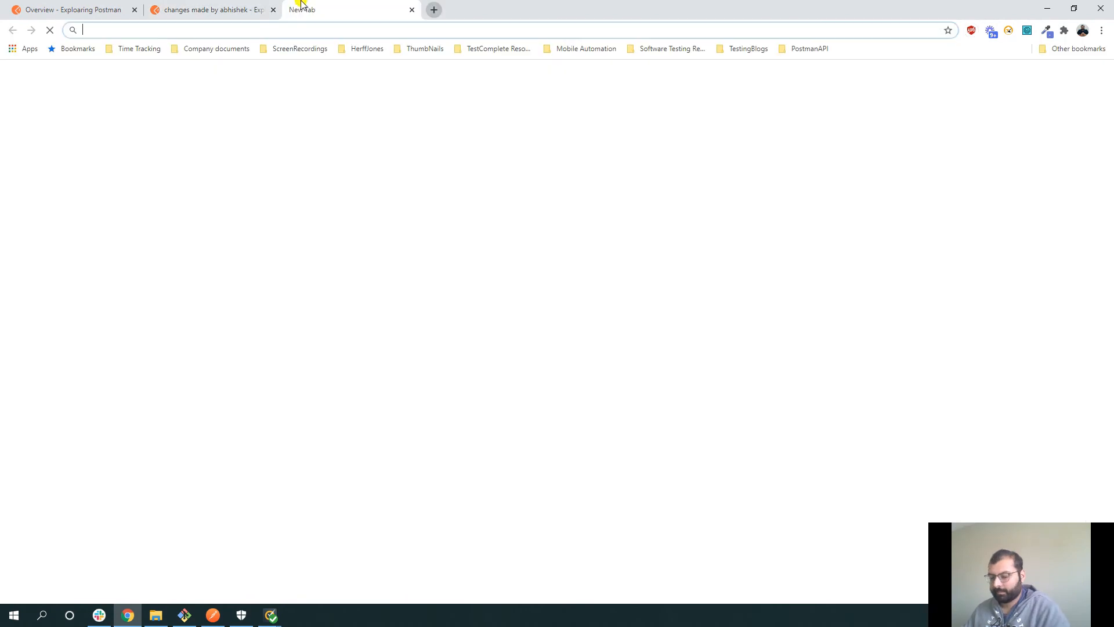
text(reqres.in)
key(Return)
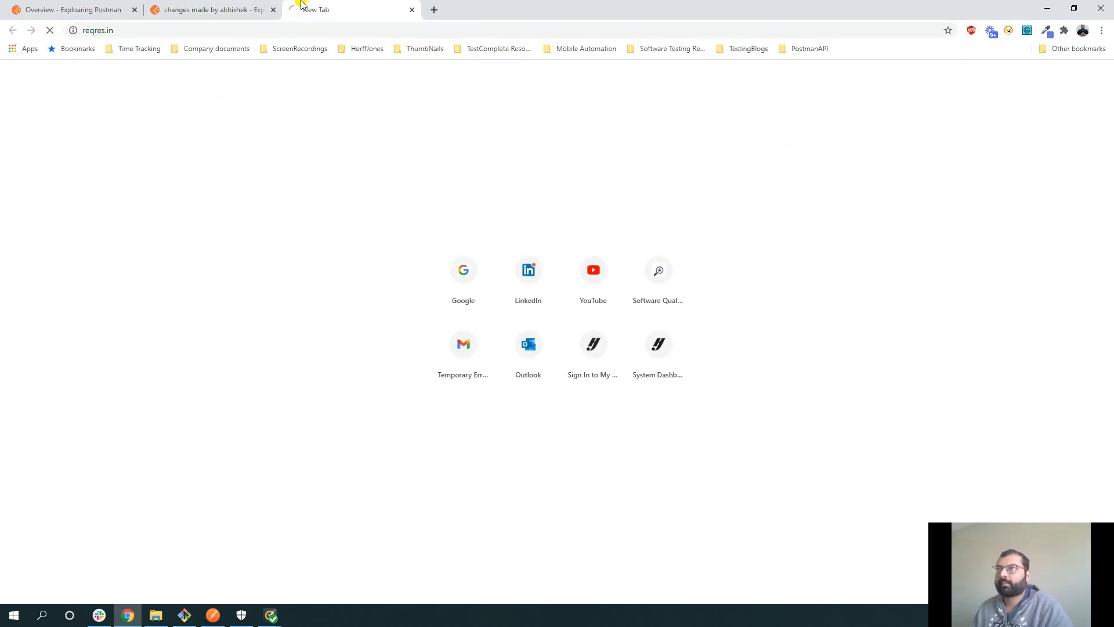
scroll(427, 366, down, 7)
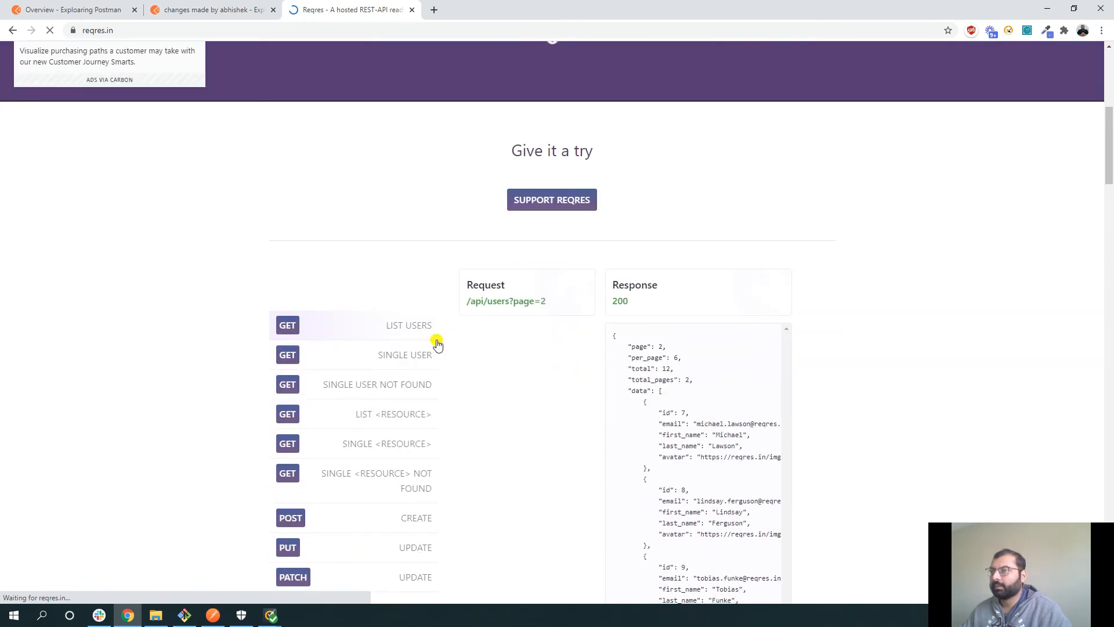
- Load the list-users example /api/users?page=2 and select its full URL
drag(467, 301, 523, 300)
click(545, 300)
click(415, 330)
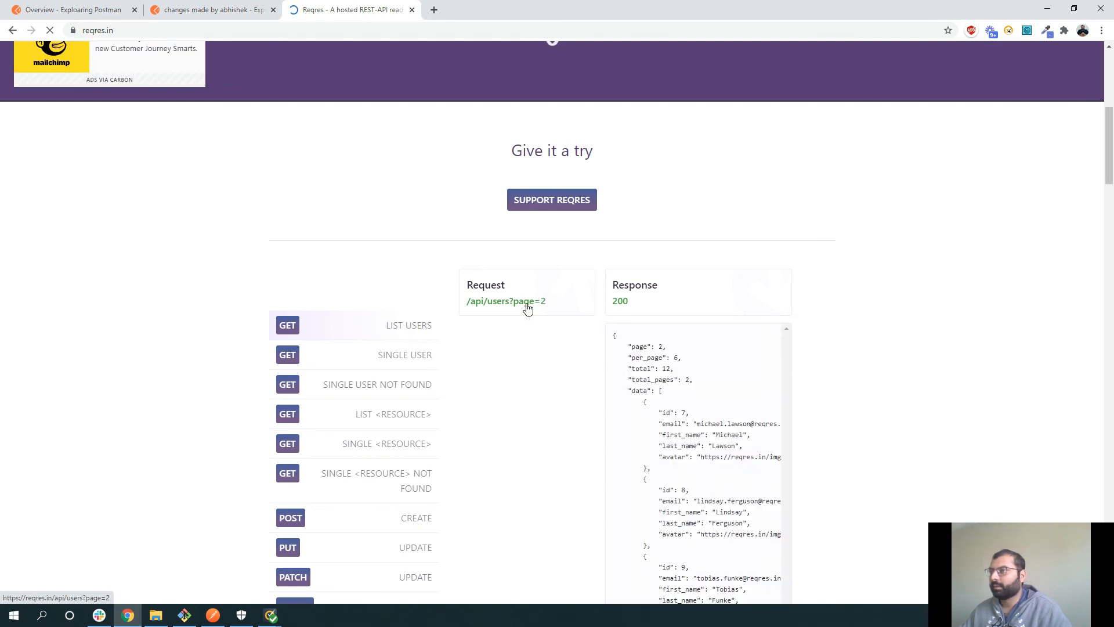
drag(181, 30, 18, 31)
key(ctrl+c)
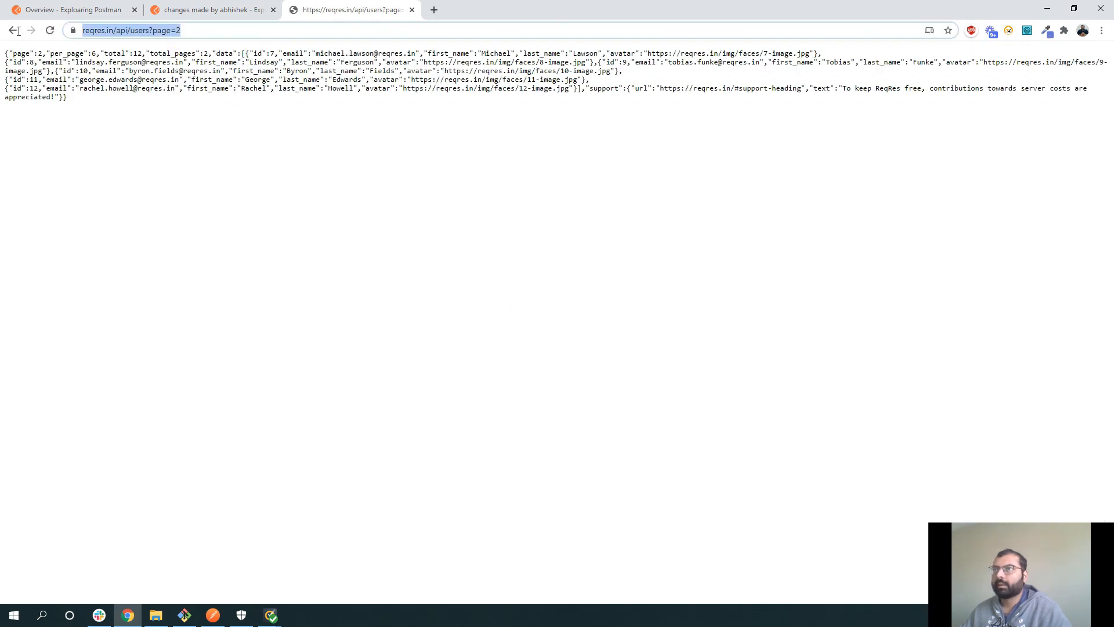
click(215, 616)
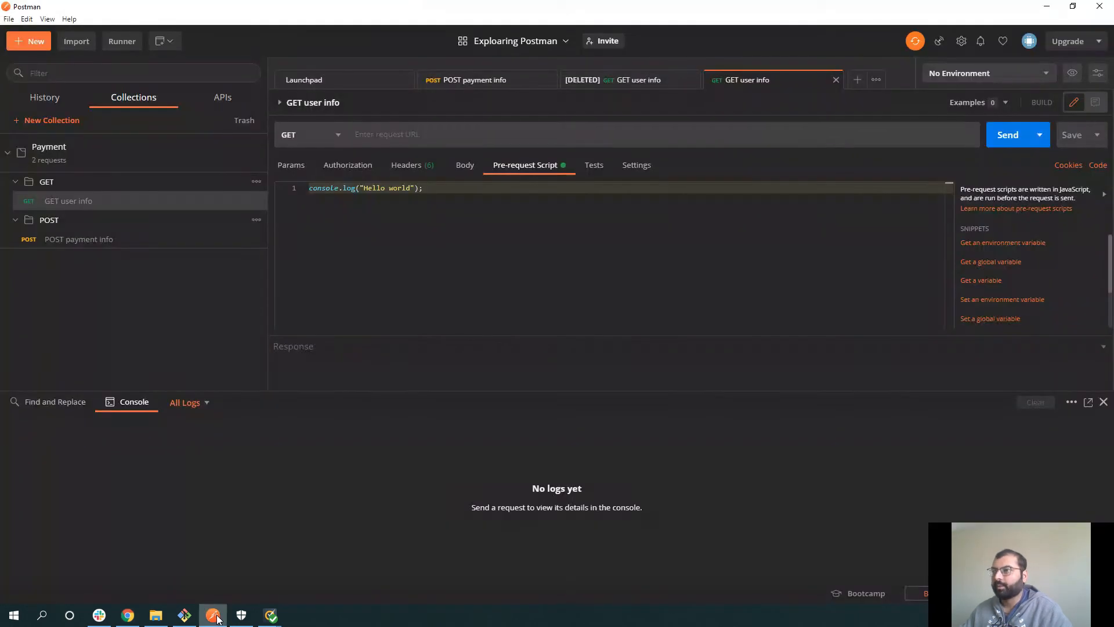
click(432, 130)
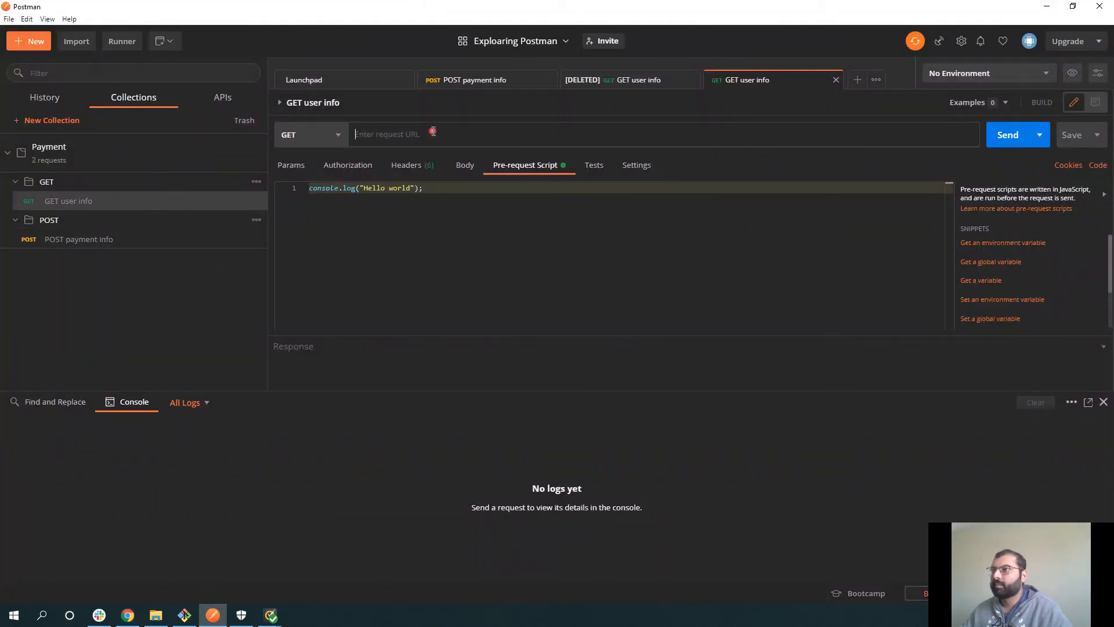
key(ctrl+v)
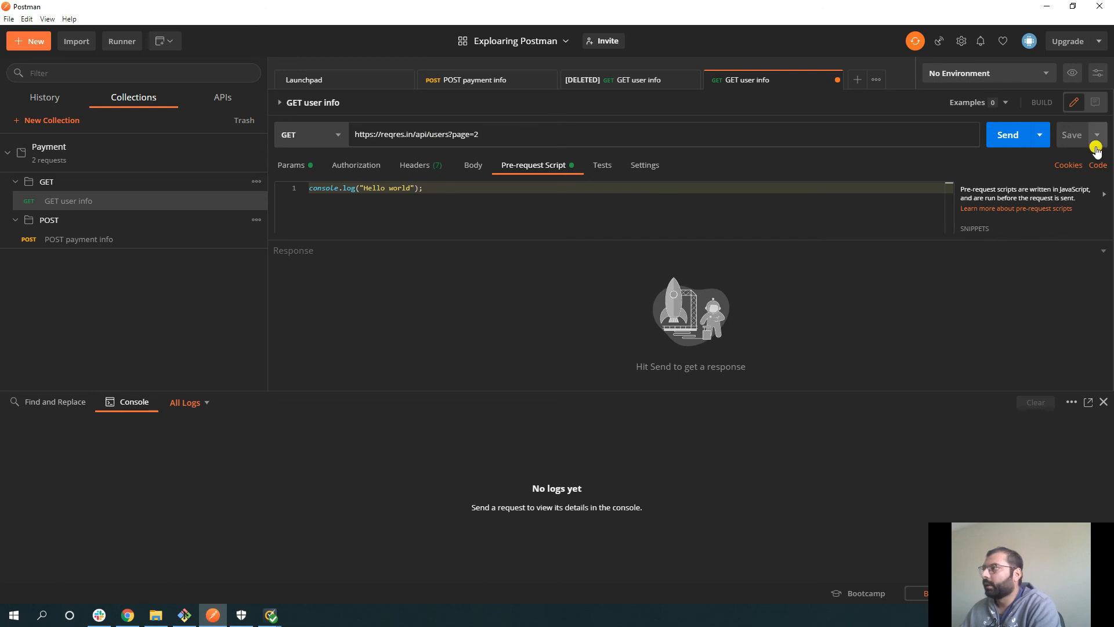
click(1012, 136)
click(1016, 136)
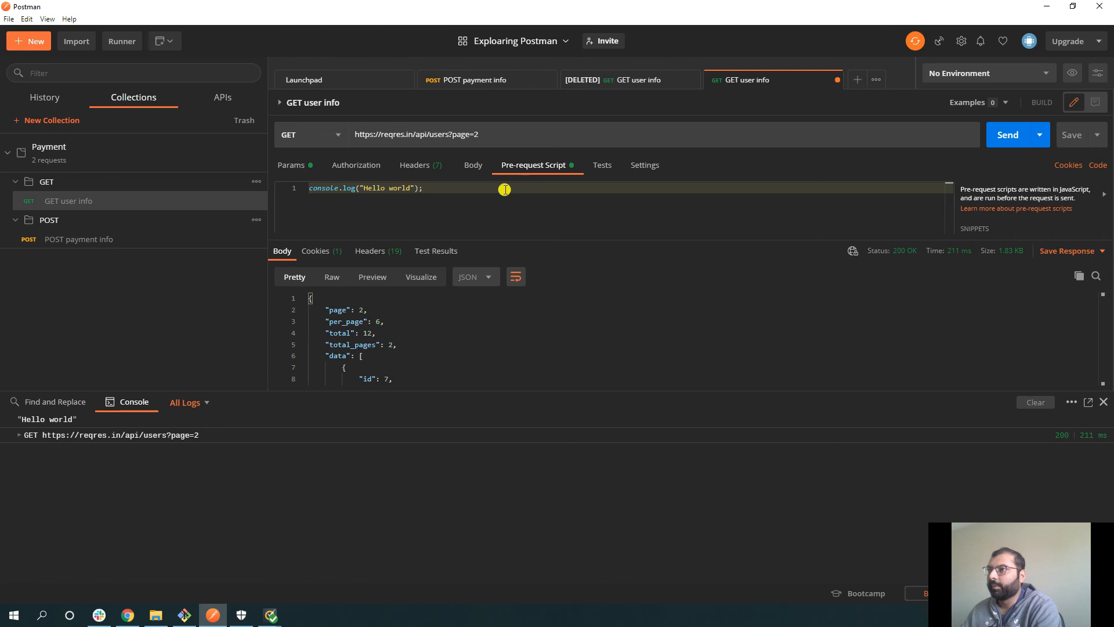
- Expand the console's GET log entry and drag the divider down to enlarge the response area
click(21, 436)
scroll(44, 471, down, 2)
scroll(65, 476, up, 1)
drag(266, 390, 252, 492)
scroll(373, 369, up, 2)
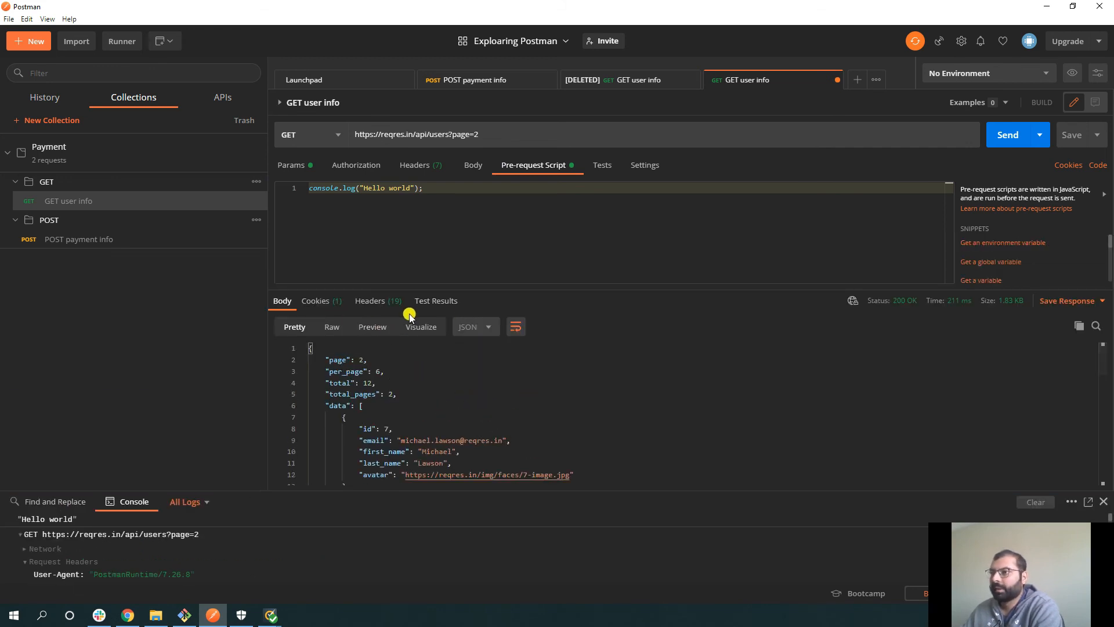
- Review the response headers and body, toggling line wrap and keeping JSON format
click(380, 304)
click(282, 302)
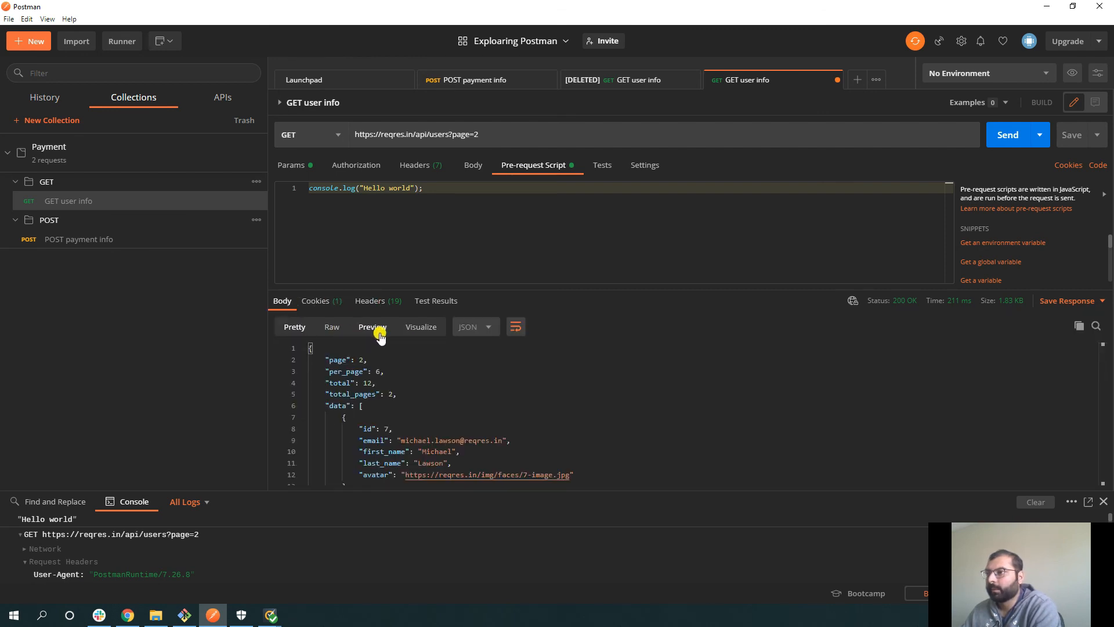
click(474, 333)
click(514, 327)
click(489, 326)
click(489, 348)
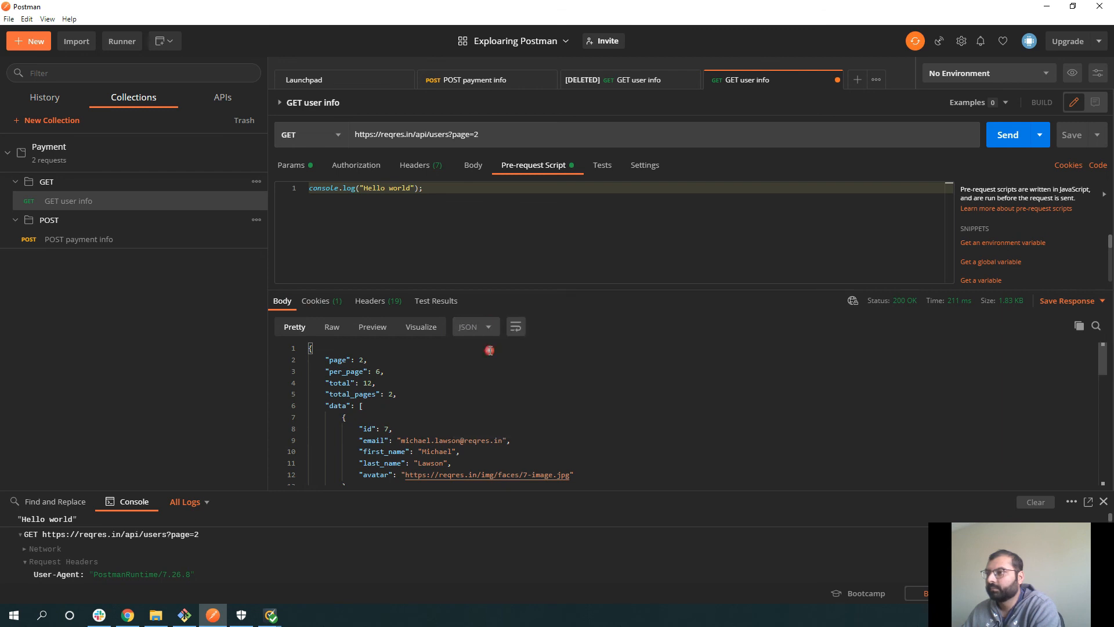
scroll(359, 383, down, 1)
scroll(372, 402, up, 1)
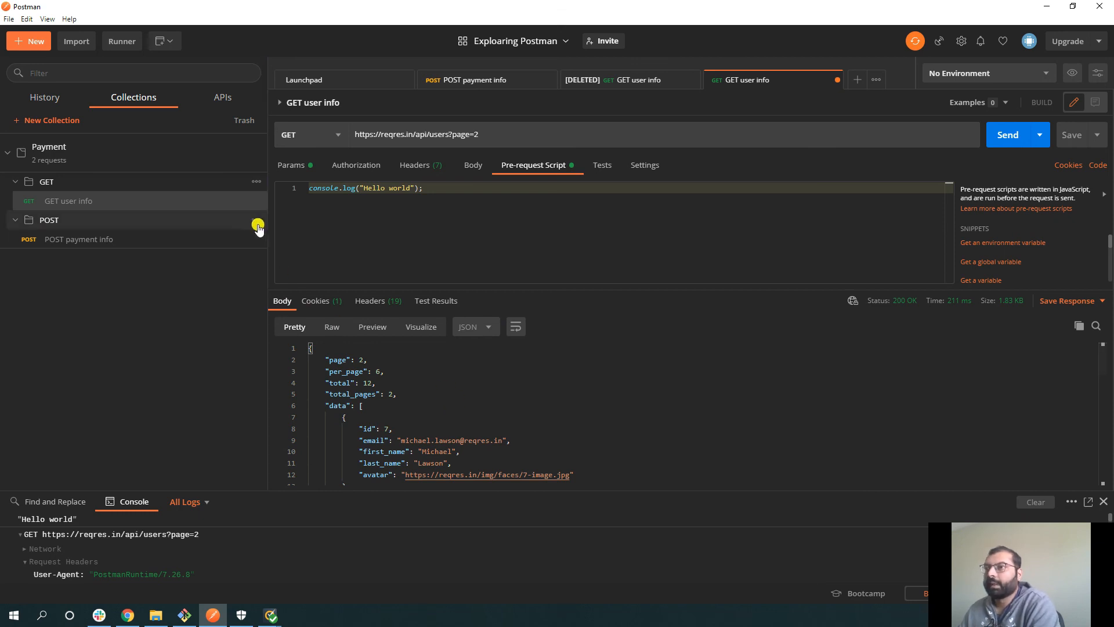
click(145, 189)
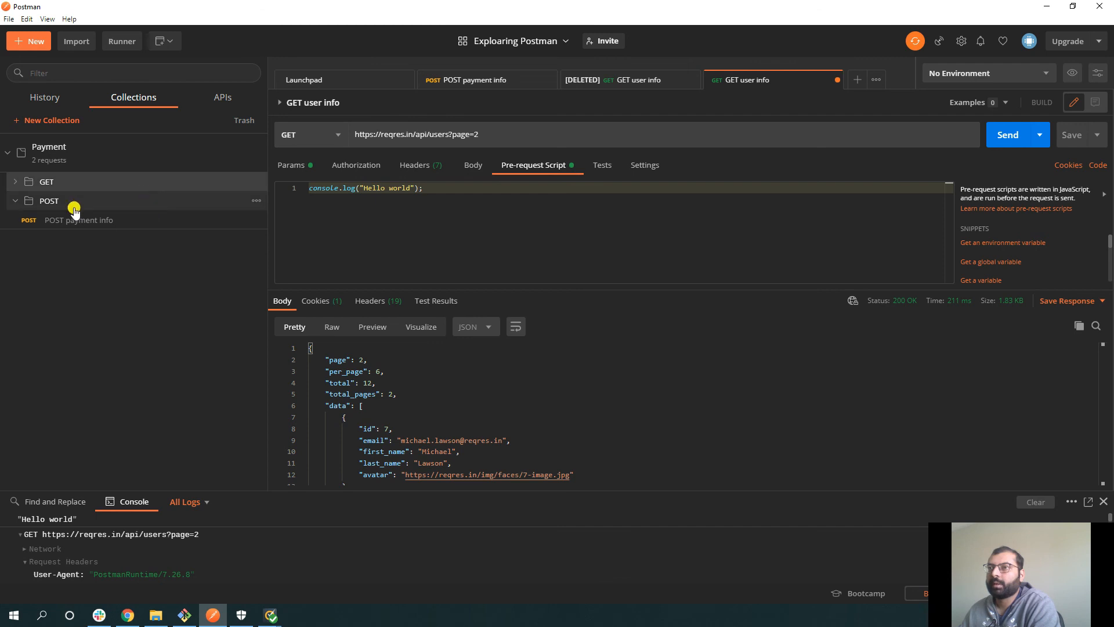
click(16, 186)
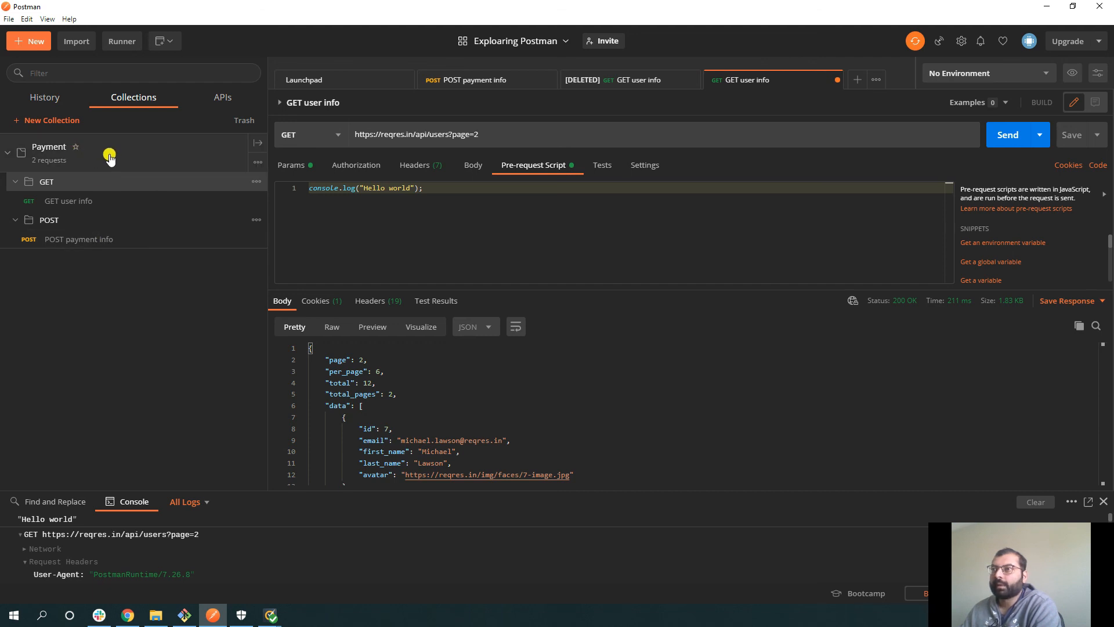
- Launch the Collection Runner from the Payment collection overview
click(256, 144)
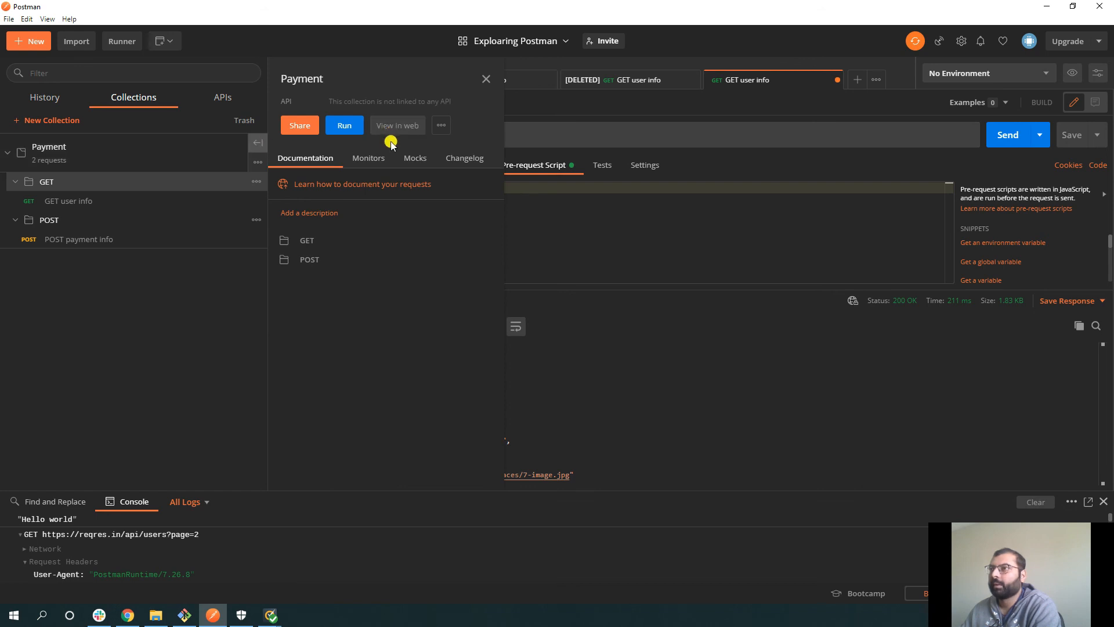
click(344, 126)
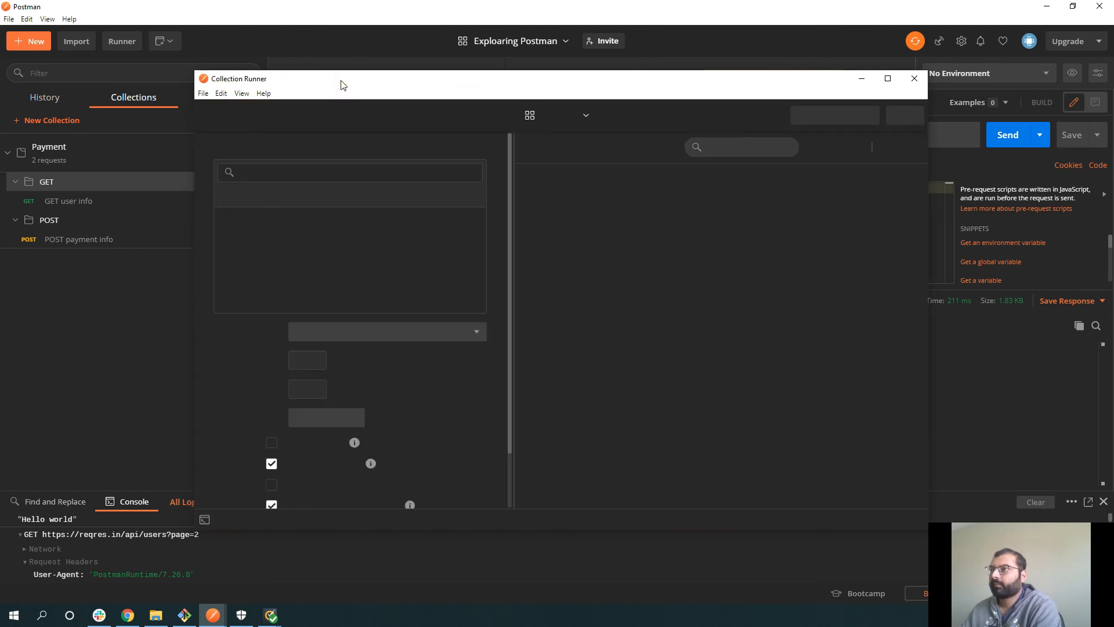
drag(339, 81, 351, 75)
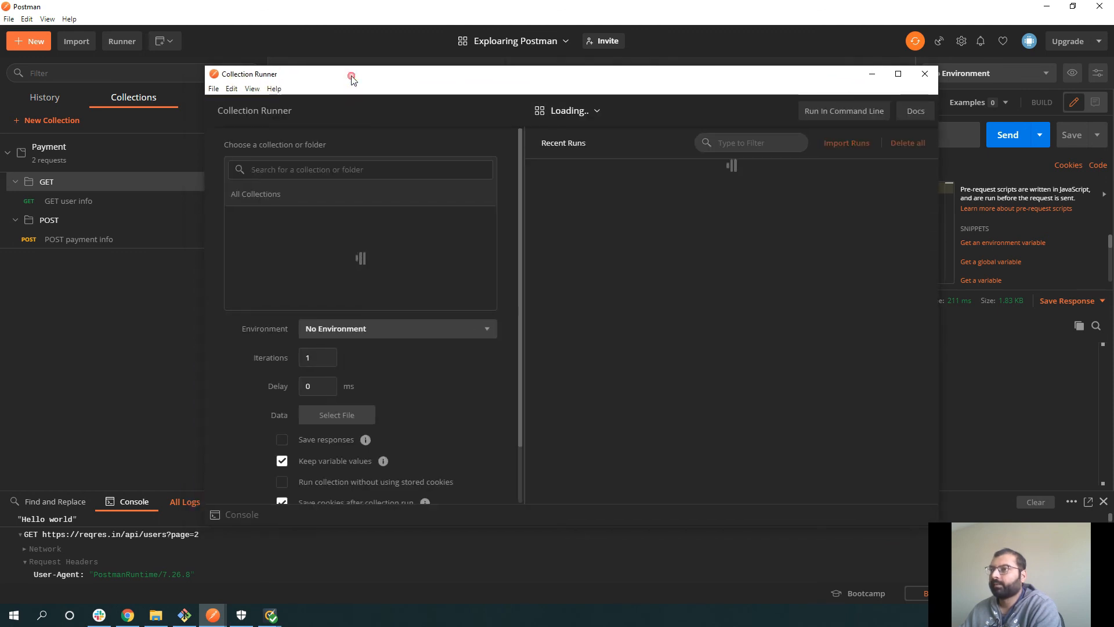
- Keep No Environment for the run, review the run order, and close the runner
click(359, 328)
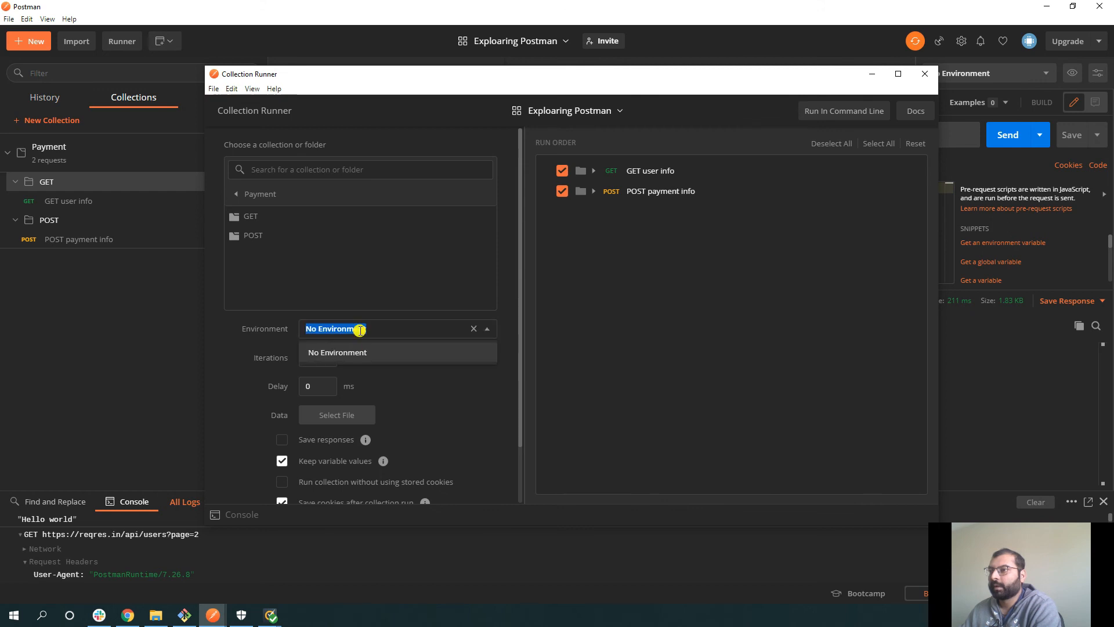
click(473, 328)
click(487, 330)
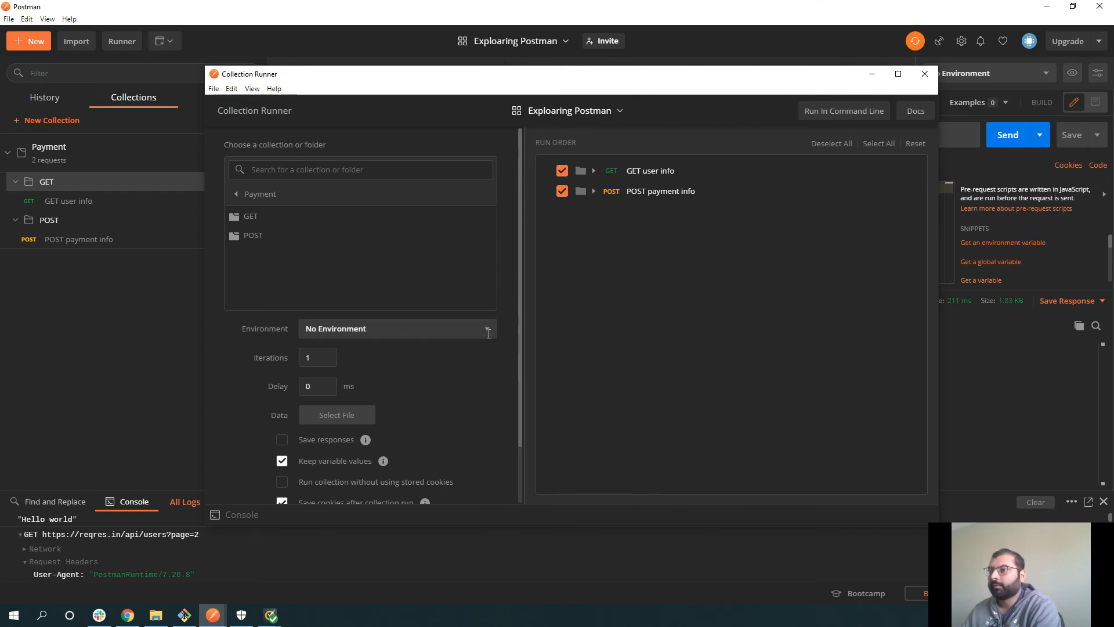
scroll(348, 325, down, 1)
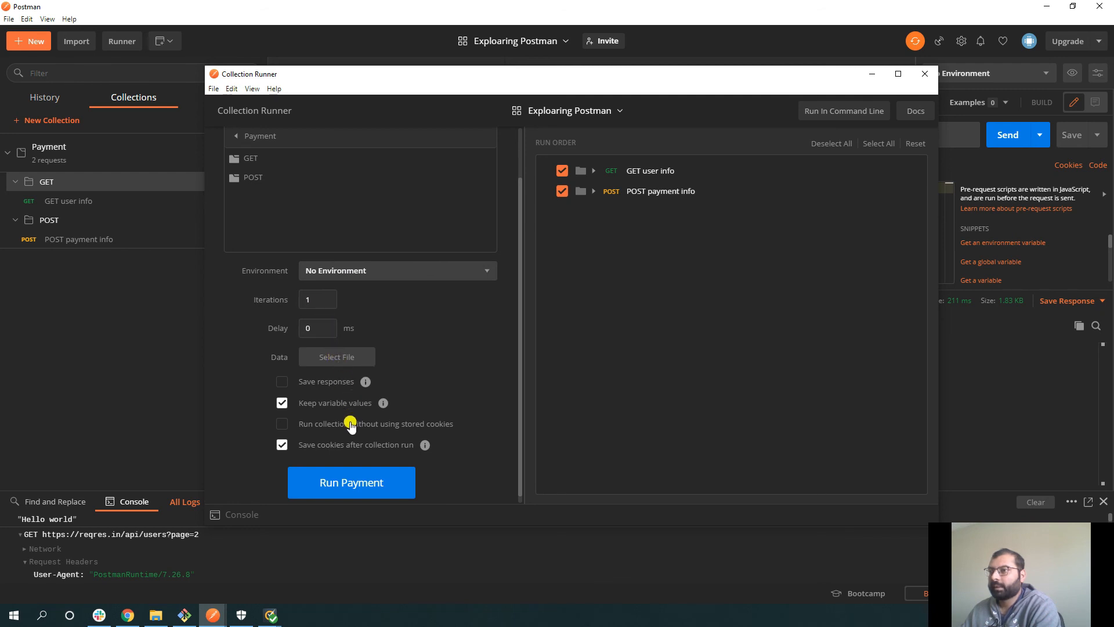
scroll(351, 425, up, 1)
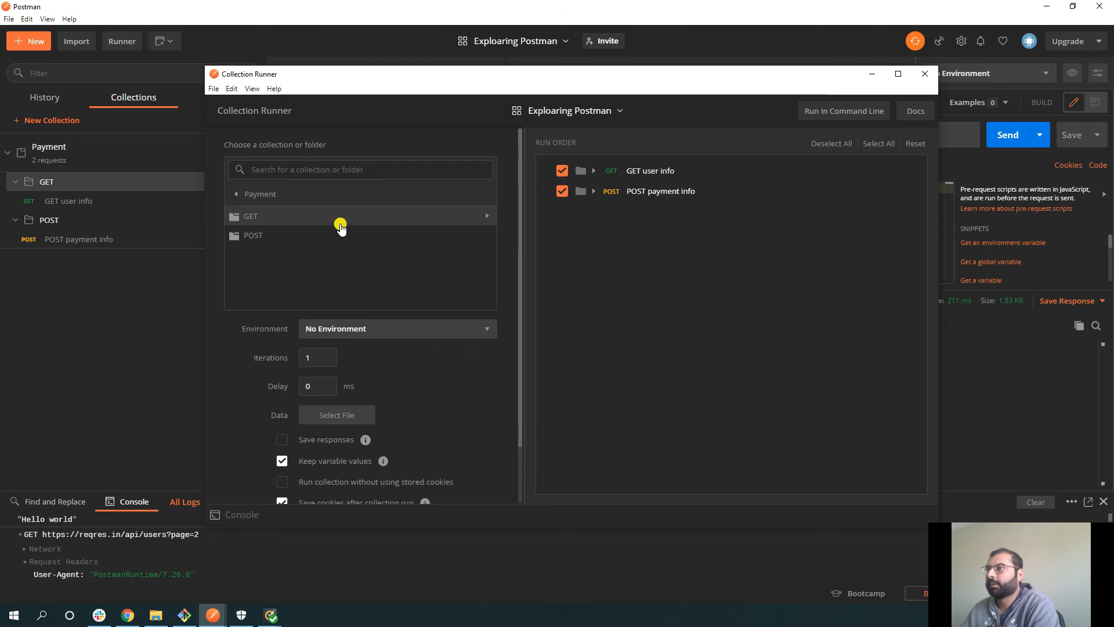
click(562, 172)
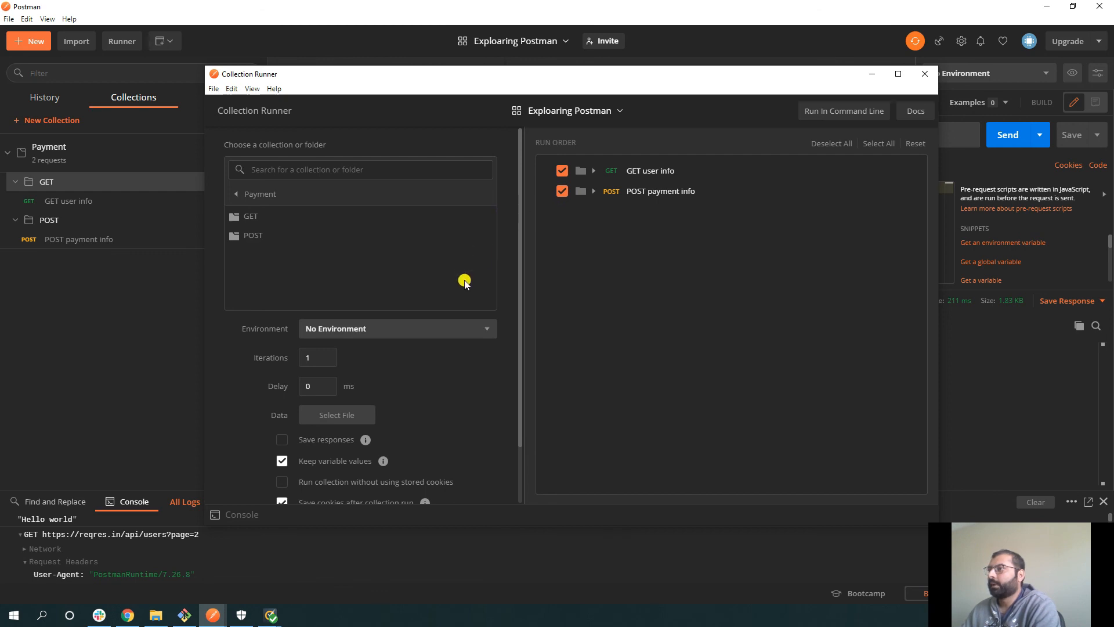
scroll(425, 301, down, 2)
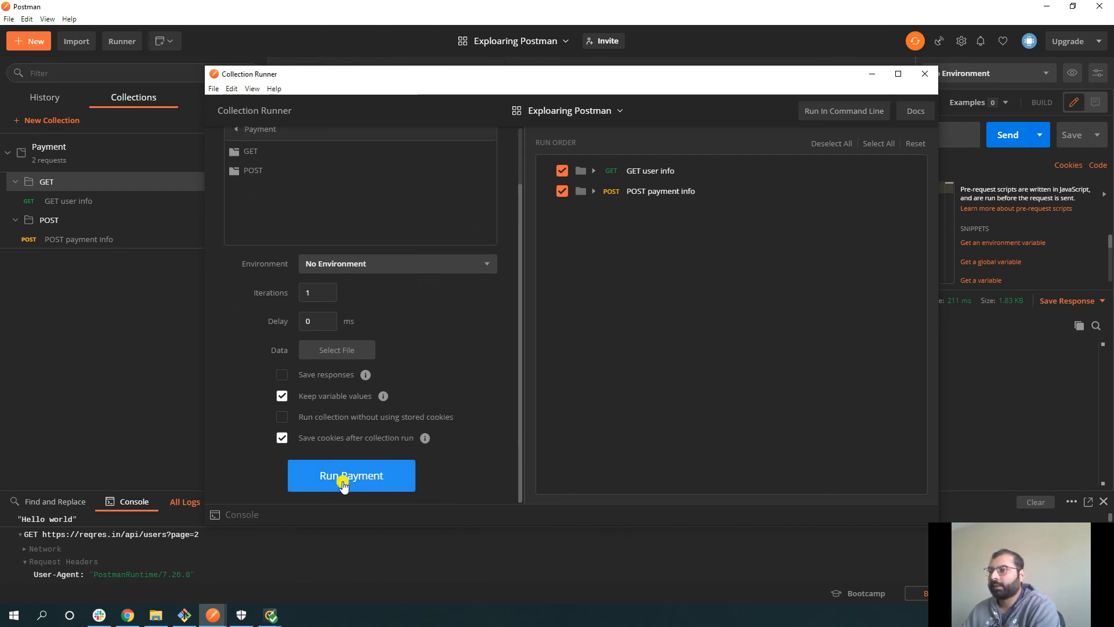
click(925, 74)
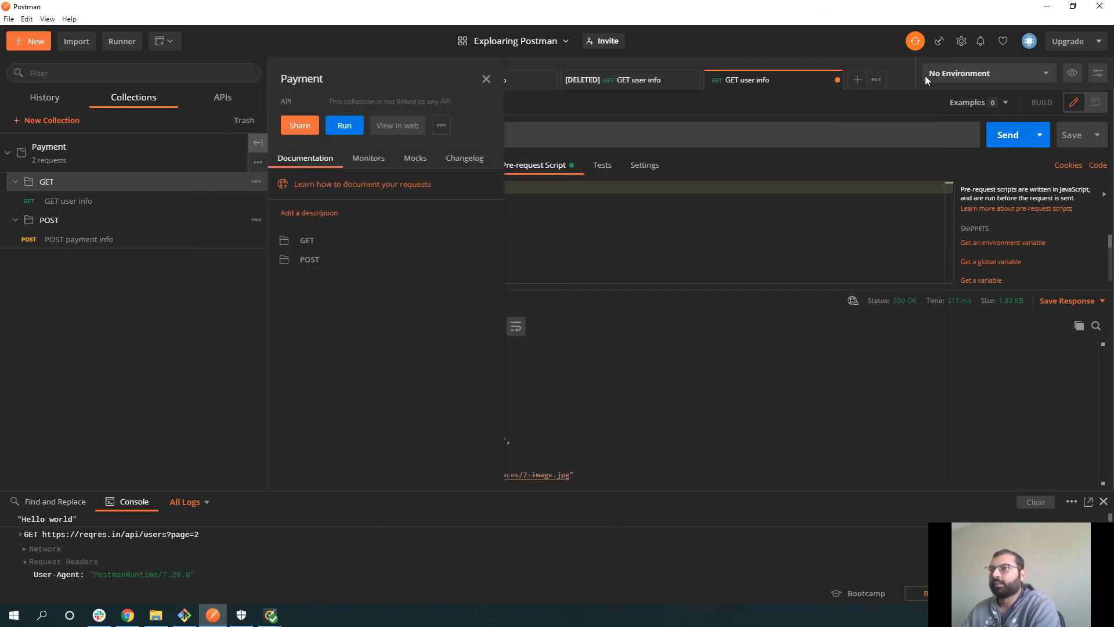
- Generate a public link for the Payment collection and copy it
click(300, 126)
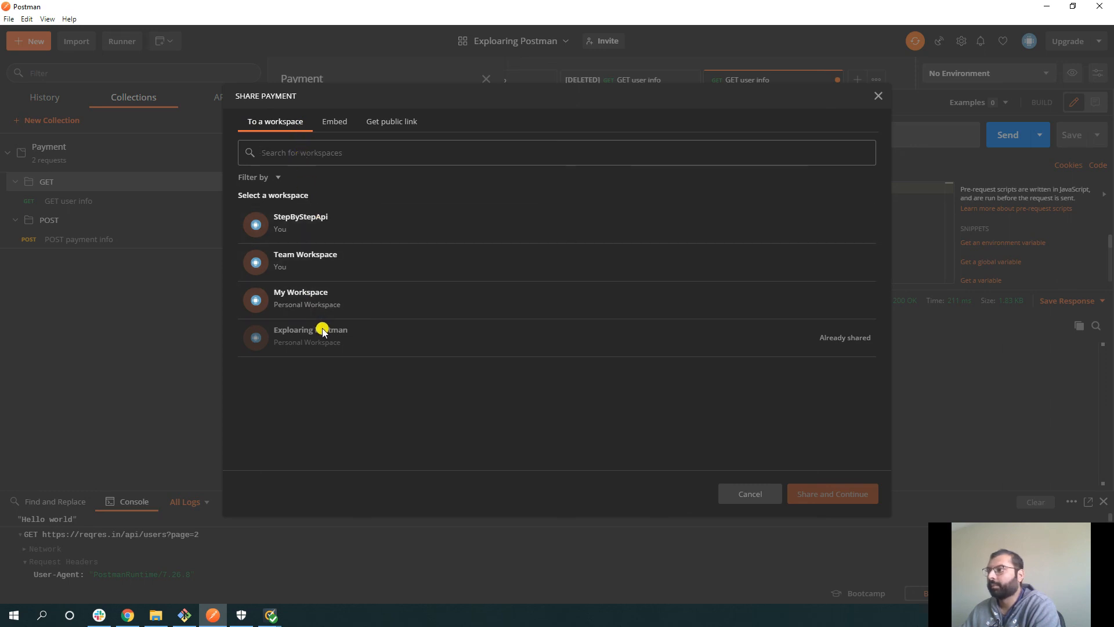
click(376, 126)
click(281, 200)
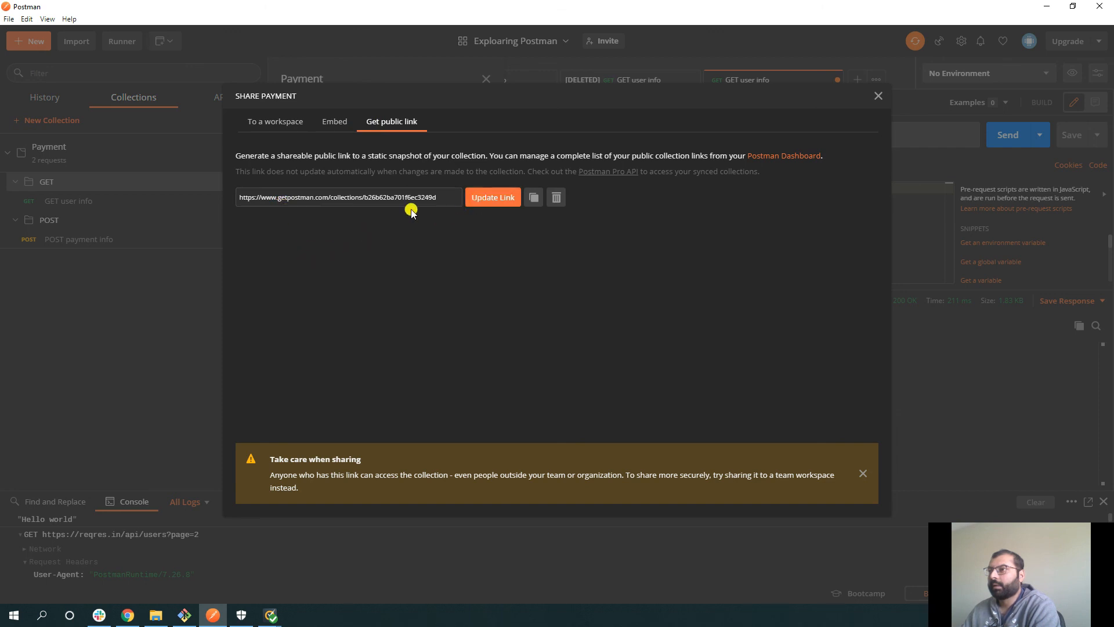
drag(439, 195, 239, 191)
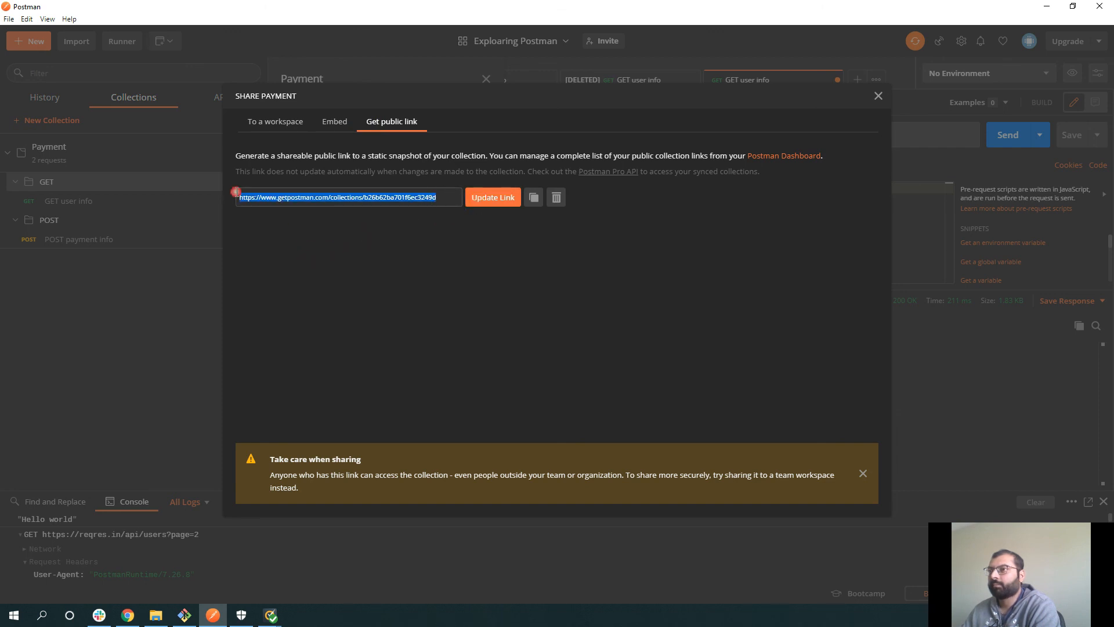
right_click(251, 192)
click(304, 259)
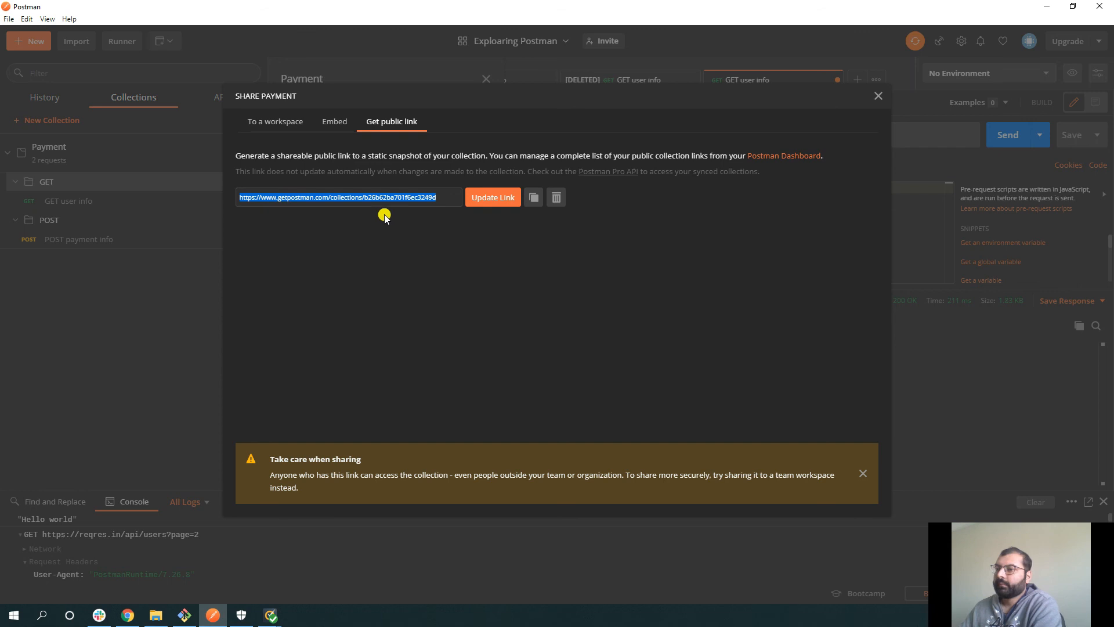
- Dismiss the sharing warning and close the Share Payment dialog
click(316, 426)
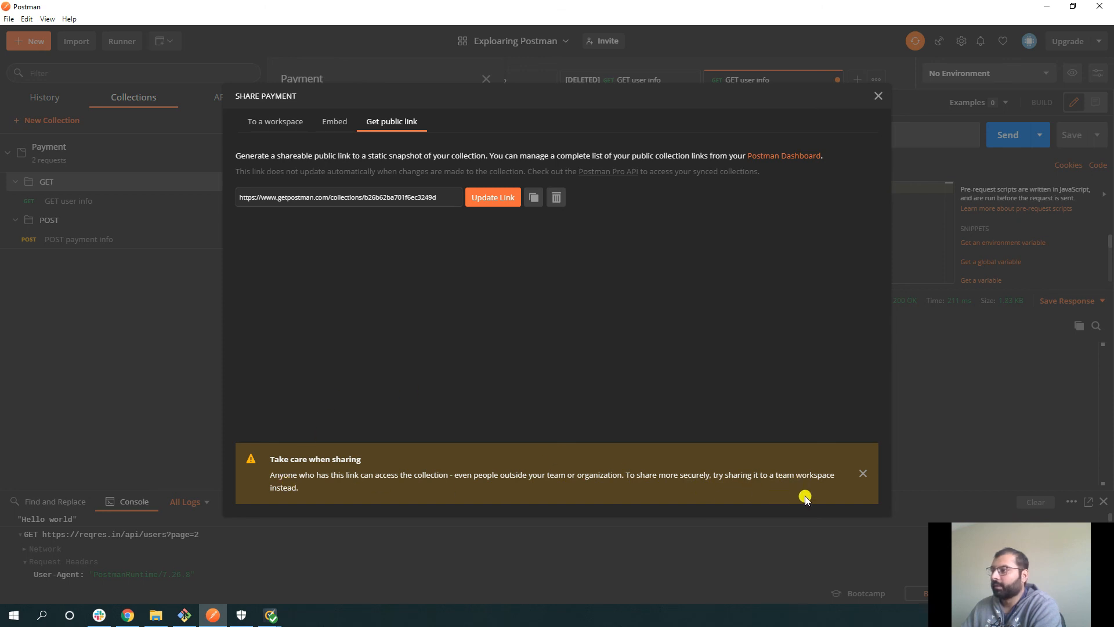
click(862, 474)
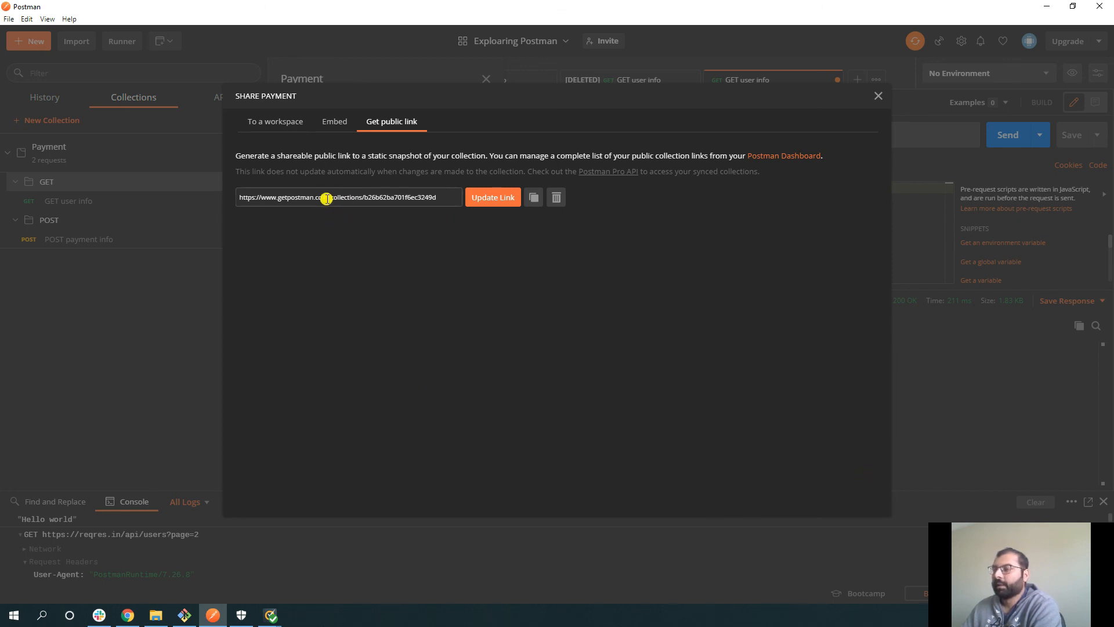
click(878, 97)
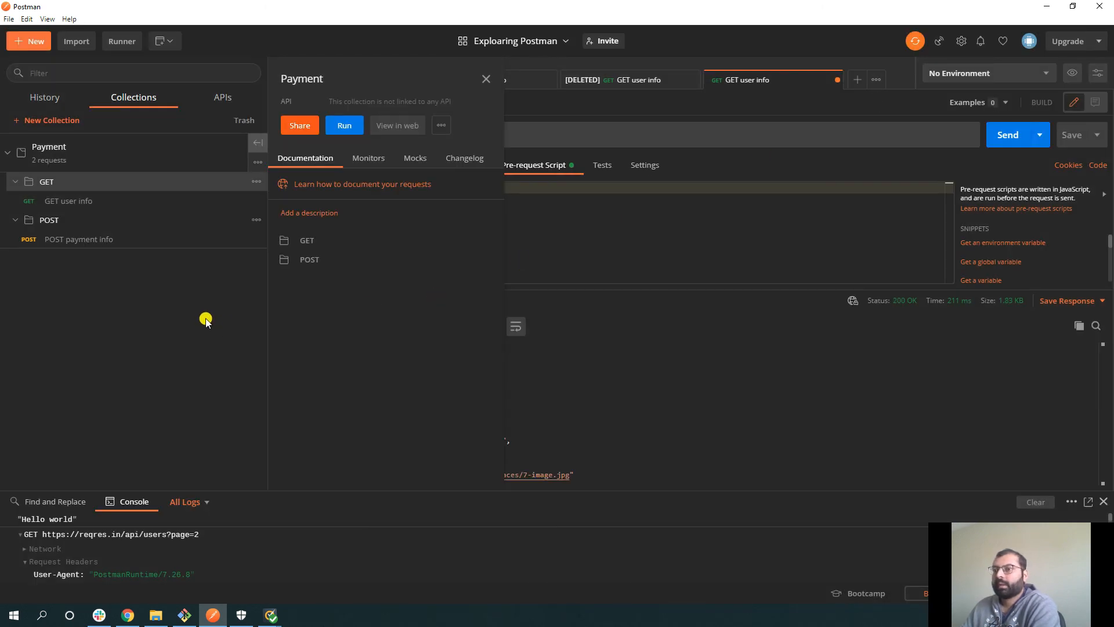
- Drag the console divider up to show more of the GET request's headers
drag(249, 492, 248, 438)
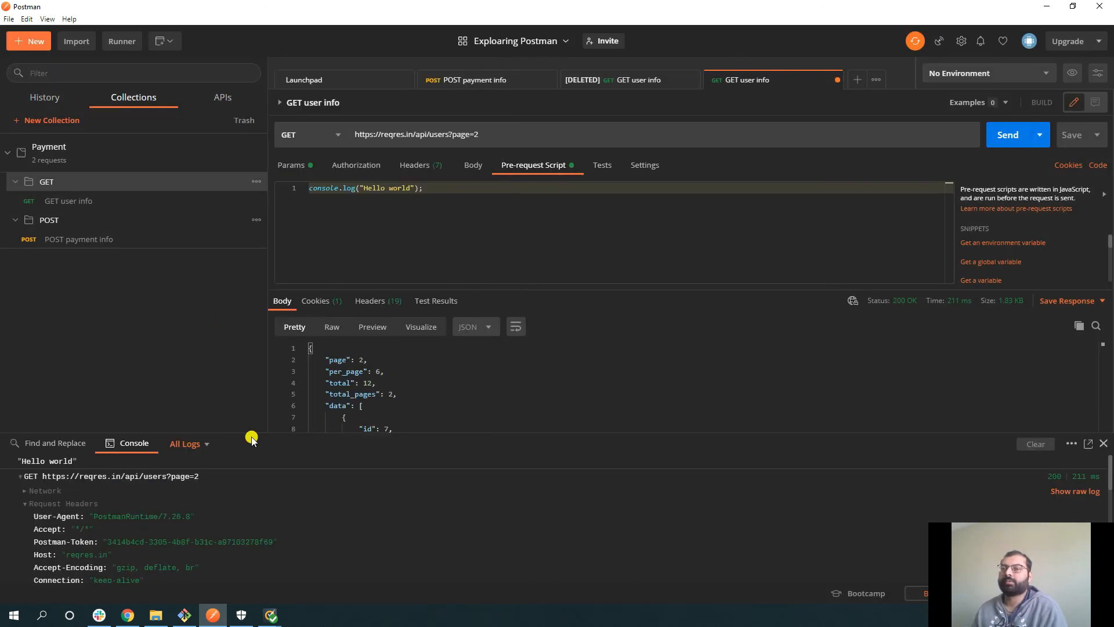